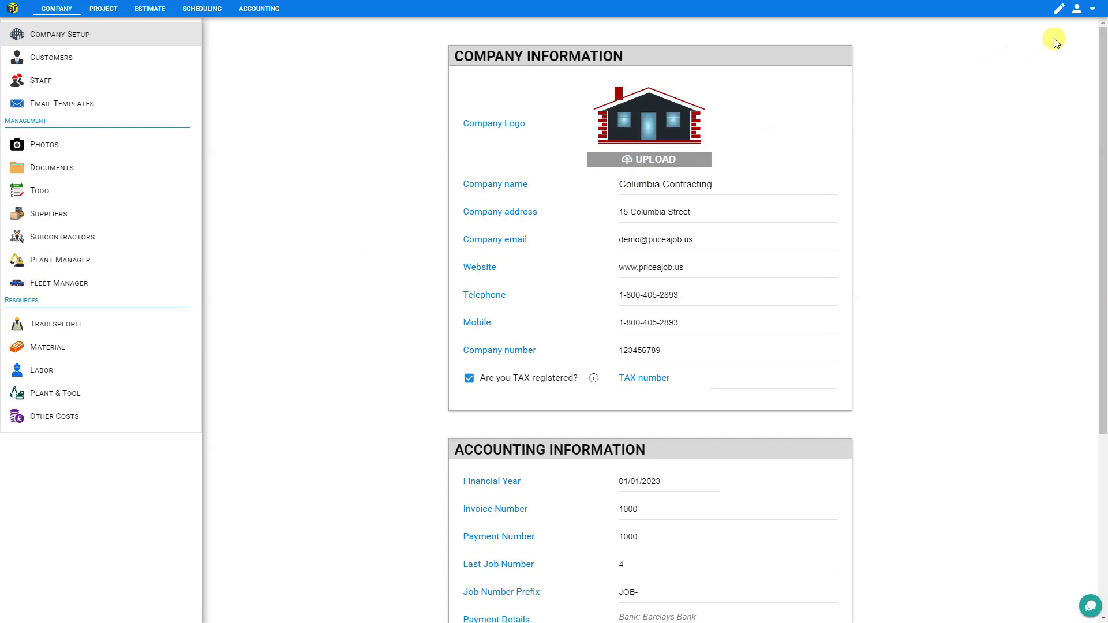
Step: Open the shop's pricing page and select the Project Management, Estimating and Accounting plans with yearly billing
{"action": "left_click", "coordinate": [1083, 12]}
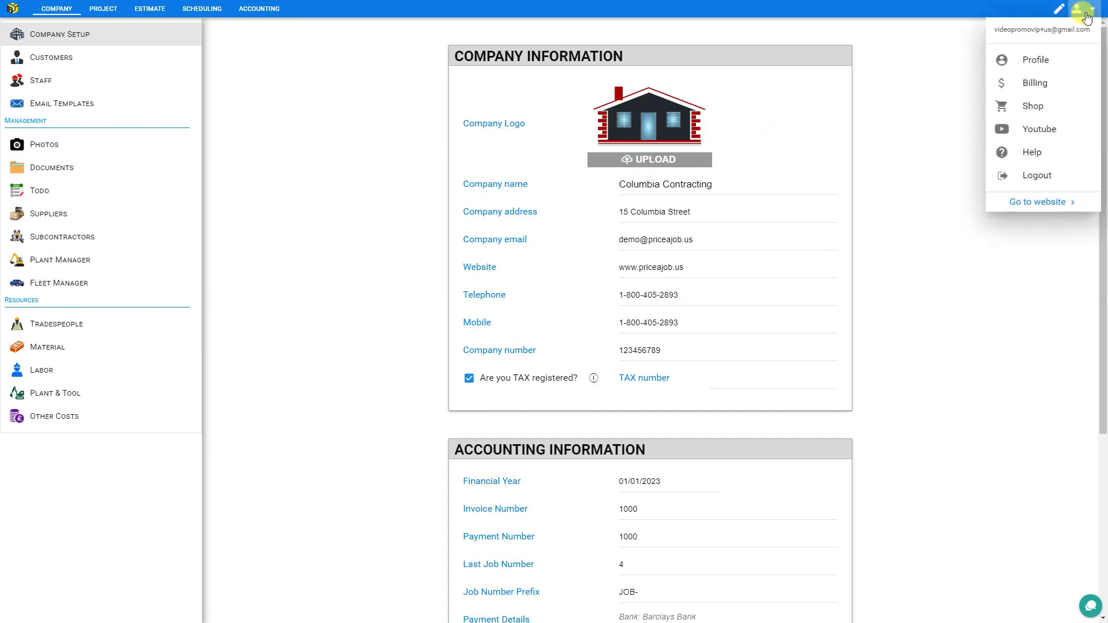
{"action": "left_click", "coordinate": [1051, 114]}
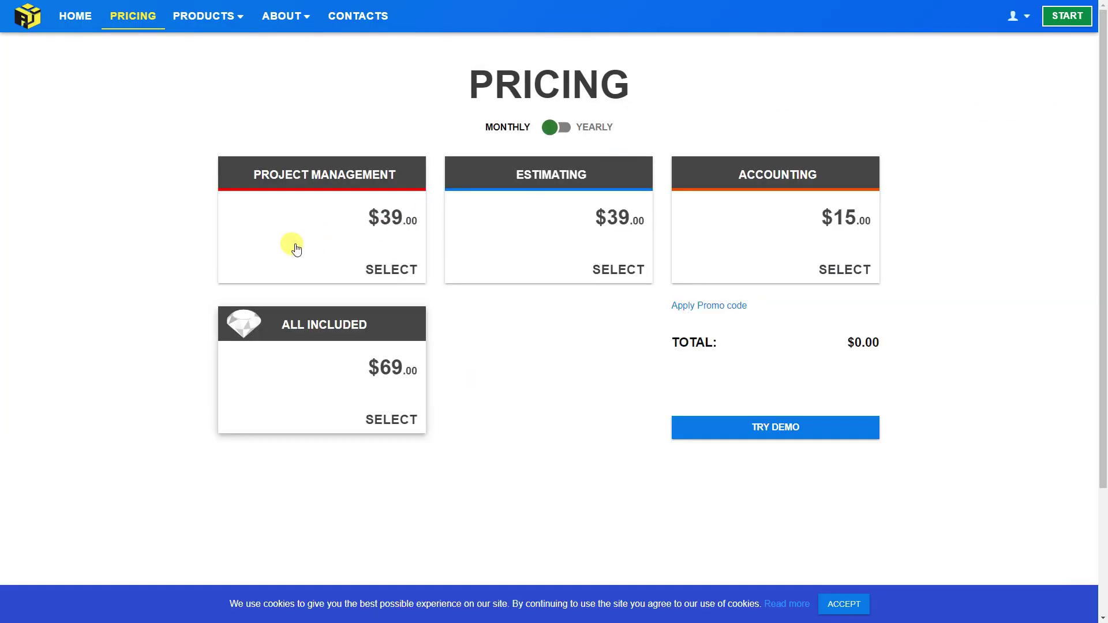
{"action": "left_click", "coordinate": [296, 249]}
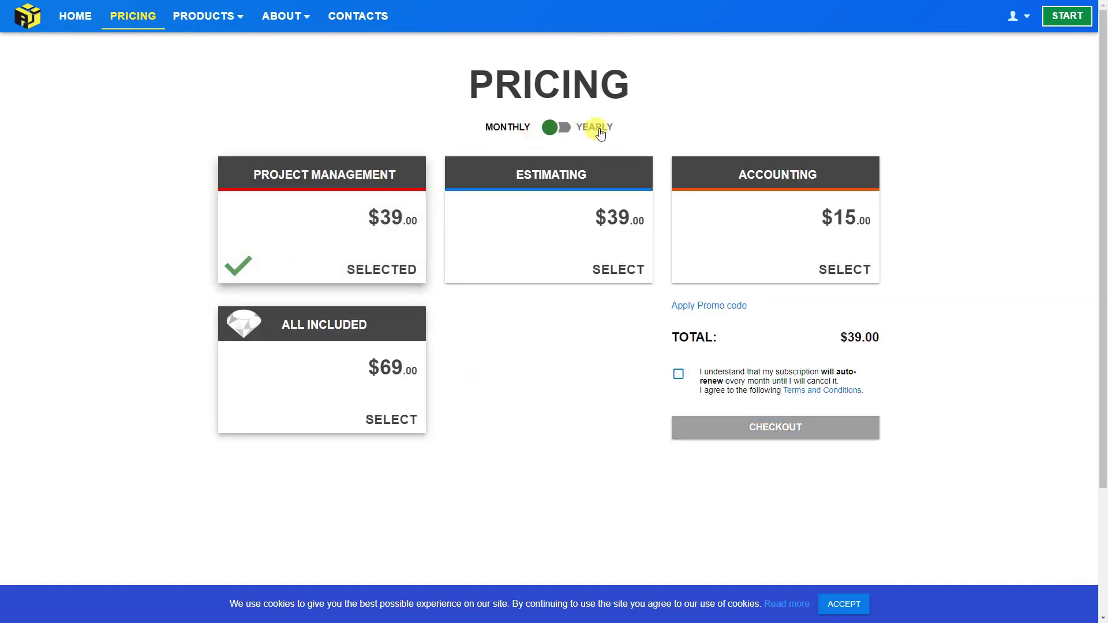
{"action": "left_click", "coordinate": [559, 128]}
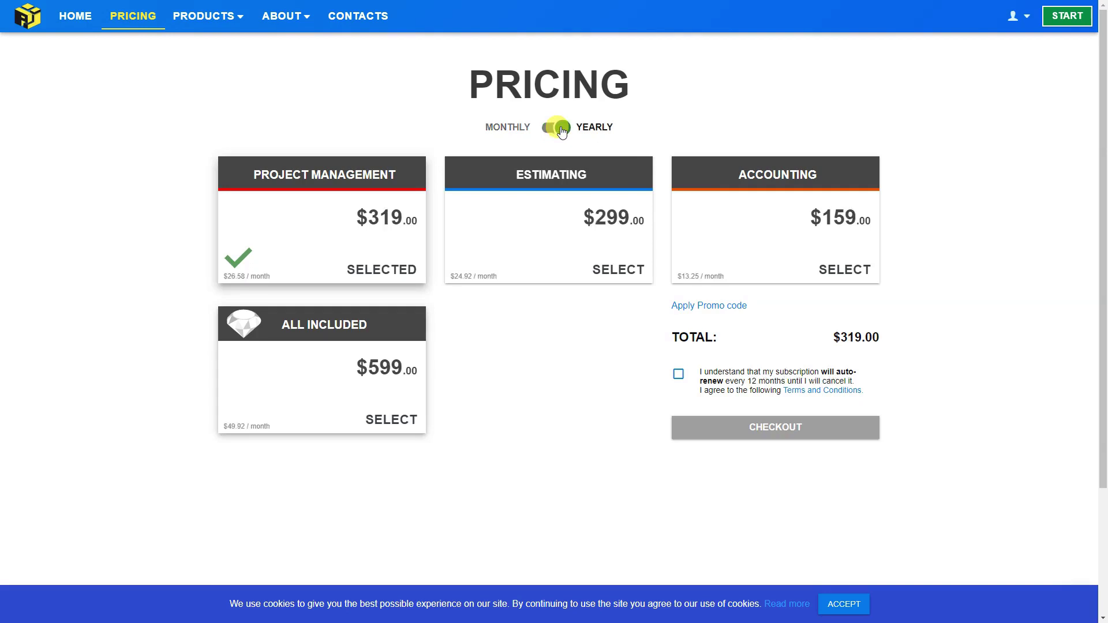
{"action": "left_click", "coordinate": [539, 222]}
{"action": "left_click", "coordinate": [710, 231]}
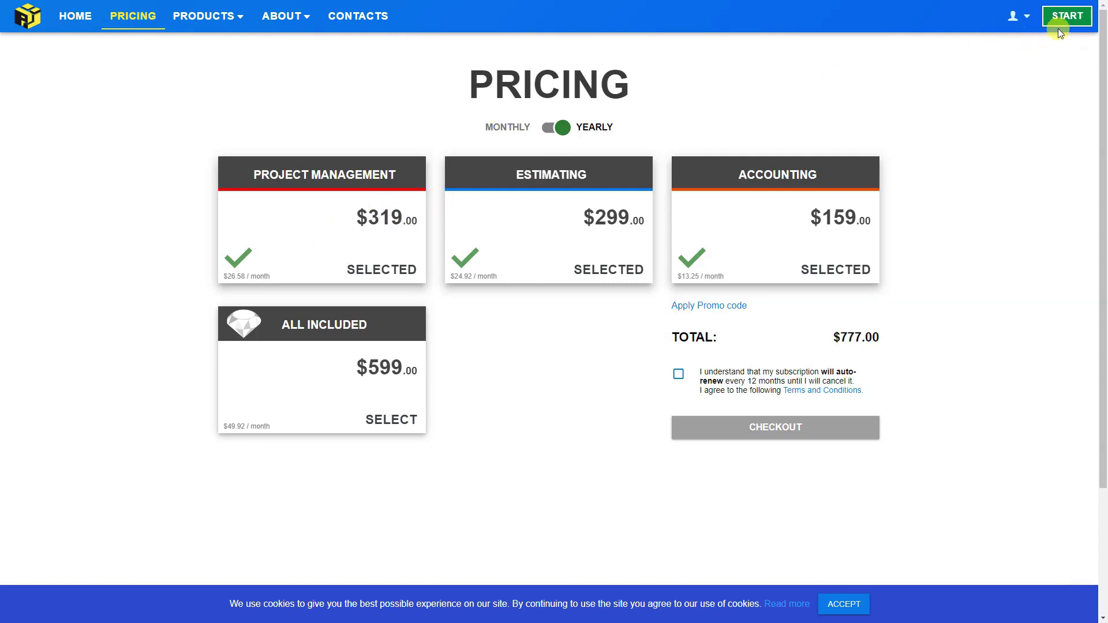
Step: Return to the company workspace and create a vehicle titled Delivery Van in the Fleet Manager
{"action": "left_click", "coordinate": [1069, 18]}
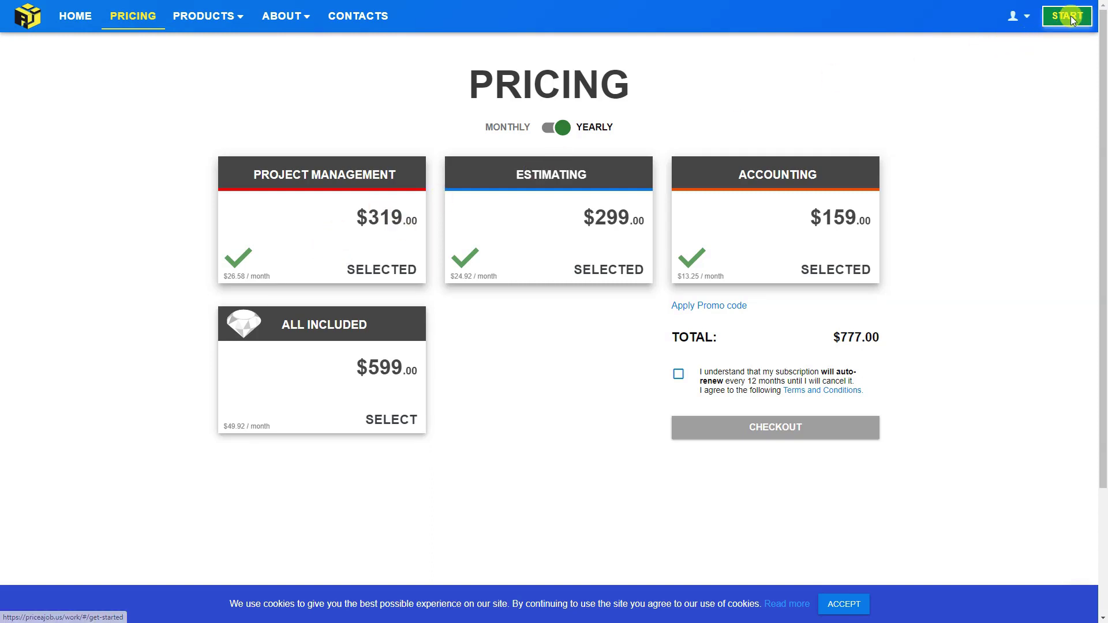
{"action": "left_click", "coordinate": [62, 9]}
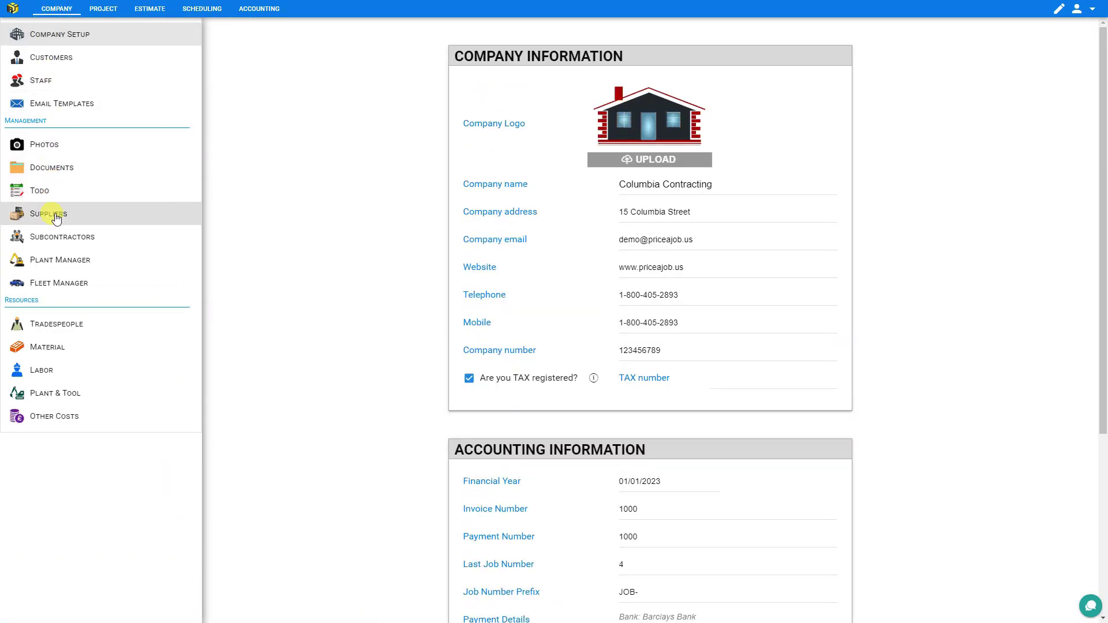
{"action": "left_click", "coordinate": [55, 289]}
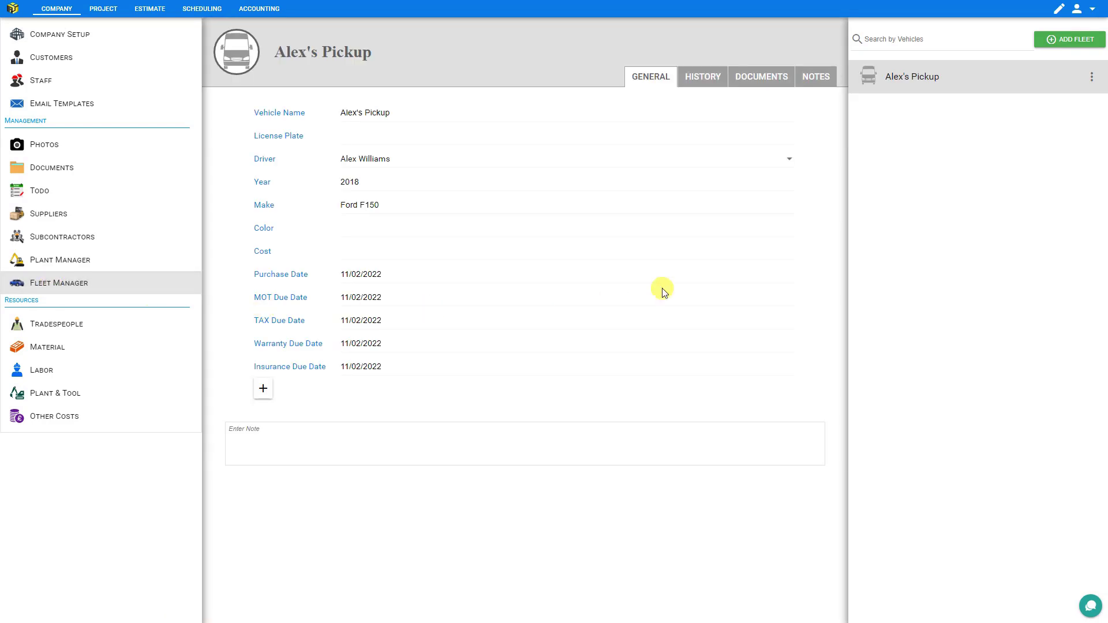
{"action": "left_click", "coordinate": [1069, 45]}
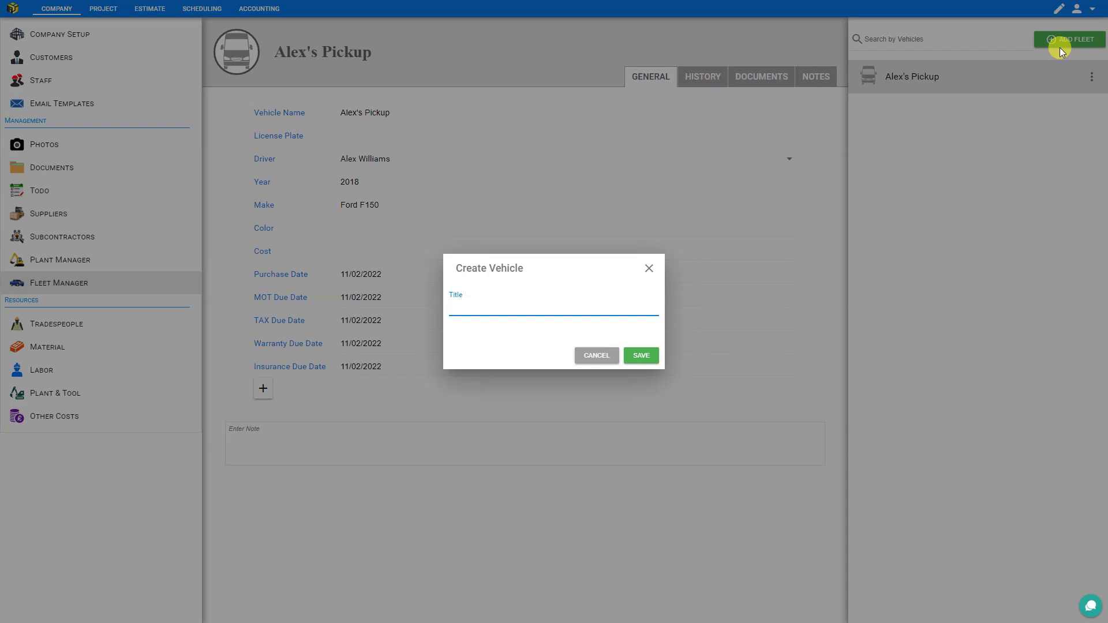
{"action": "type", "text": "Delivery Van"}
{"action": "left_click", "coordinate": [641, 355]}
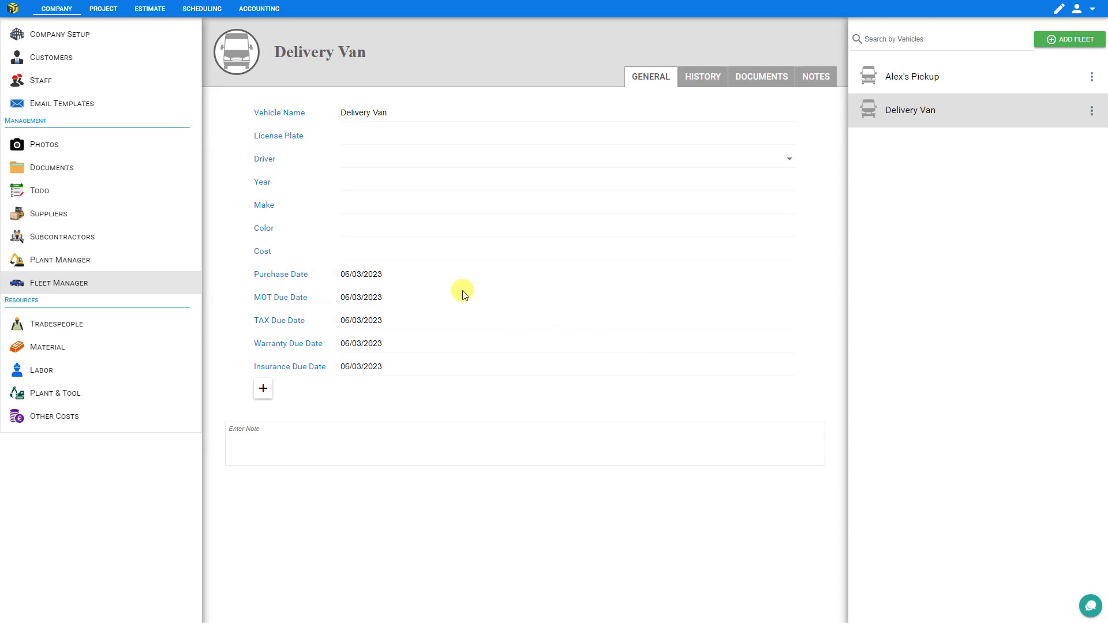
Step: Upload a photo of a dark van as the Delivery Van's picture
{"action": "mouse_move", "coordinate": [242, 49]}
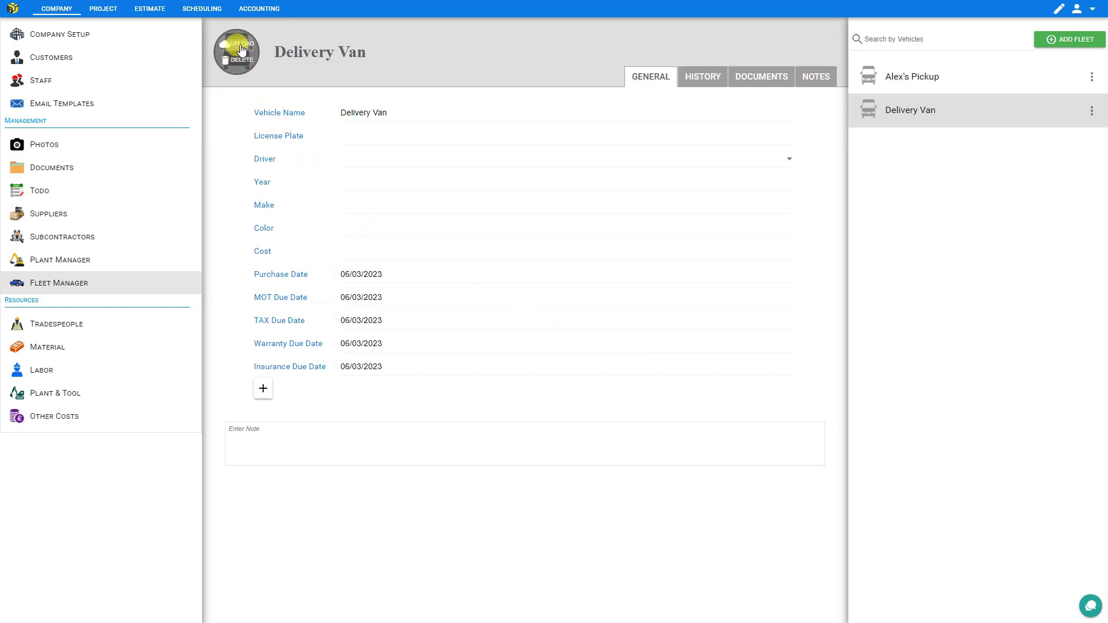
{"action": "left_click", "coordinate": [240, 44]}
{"action": "left_click", "coordinate": [470, 294]}
{"action": "left_click", "coordinate": [476, 296]}
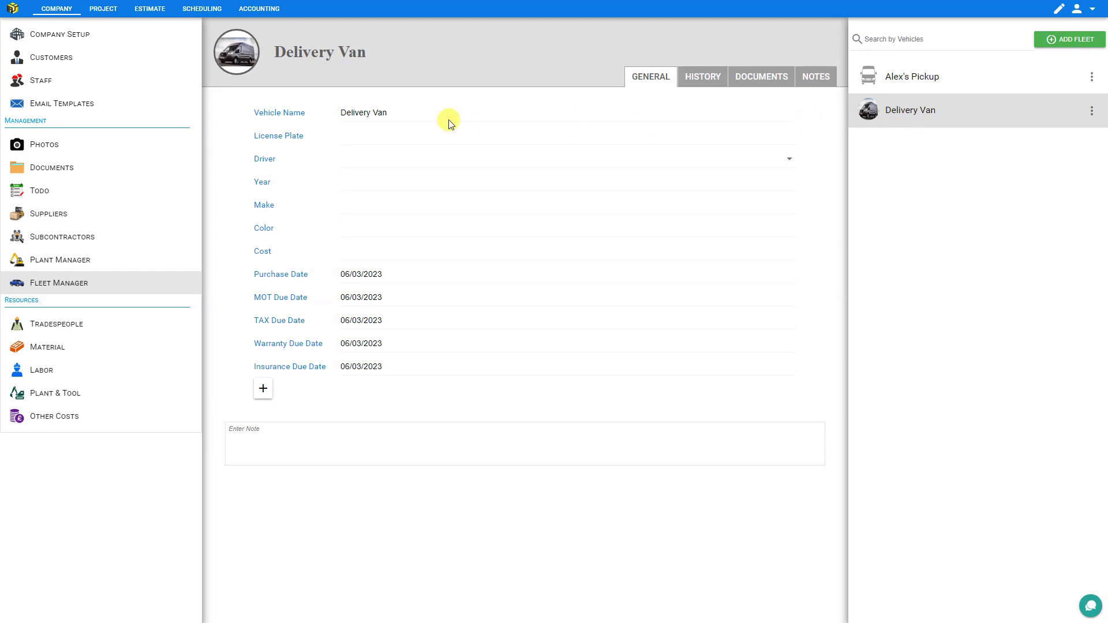
Step: Set the Delivery Van's license plate to AAA111 and assign the second listed staff member as its driver
{"action": "left_click", "coordinate": [363, 139]}
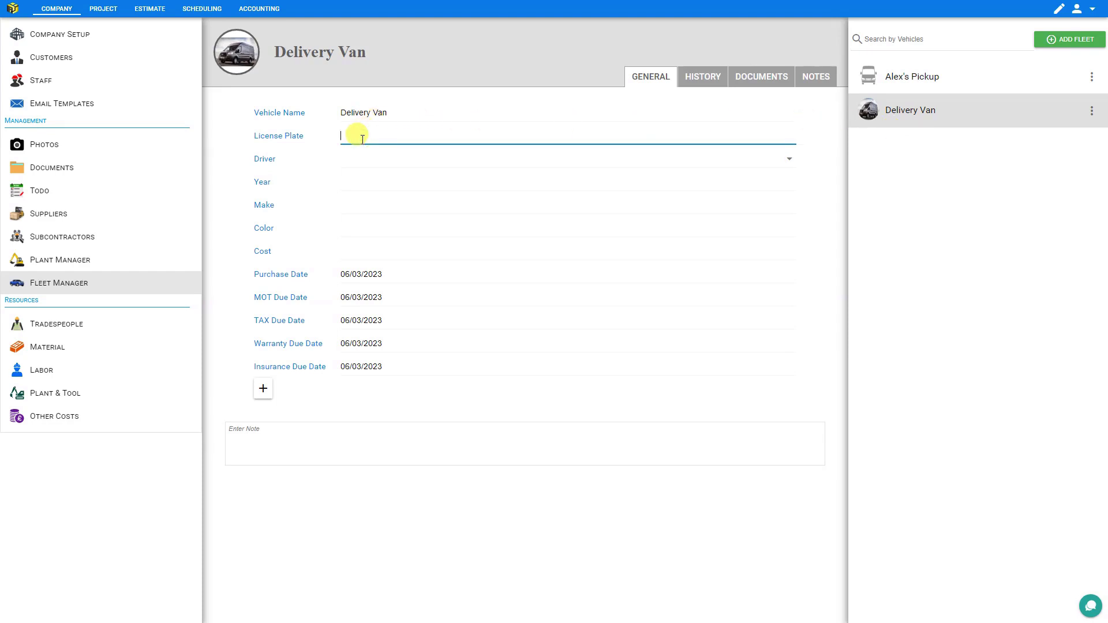
{"action": "type", "text": "AAA111"}
{"action": "left_click", "coordinate": [358, 164]}
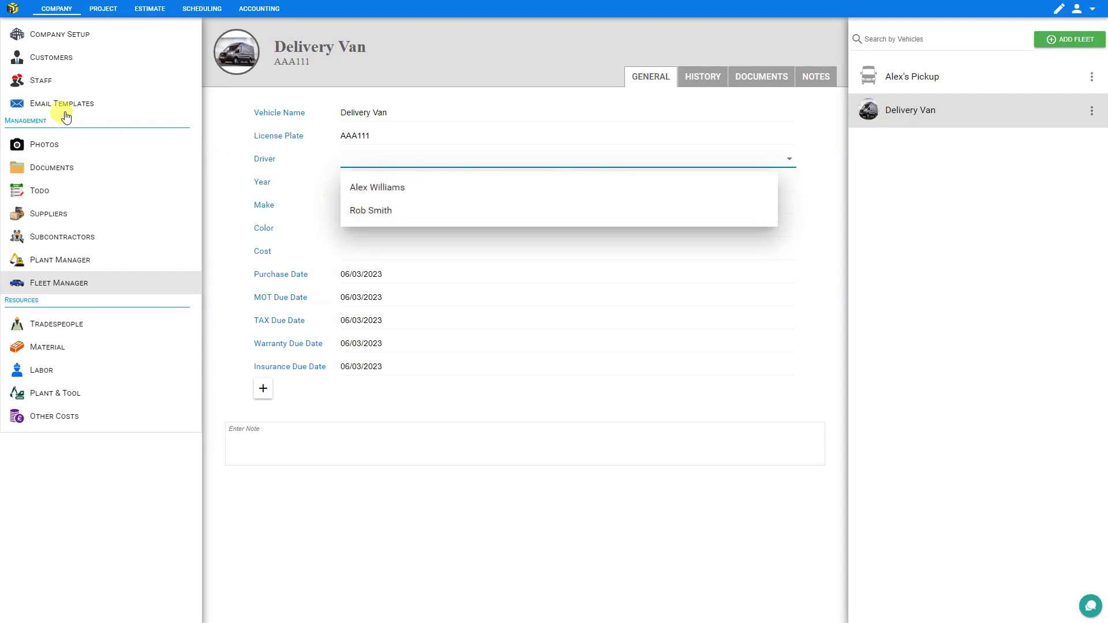
{"action": "left_click", "coordinate": [40, 85]}
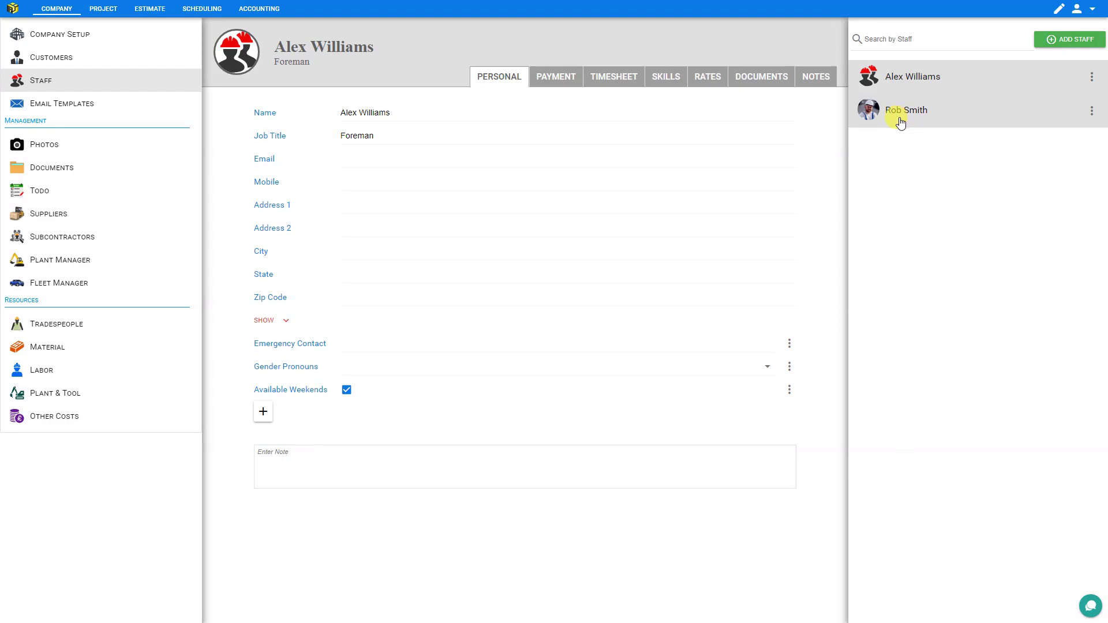
{"action": "left_click", "coordinate": [55, 284]}
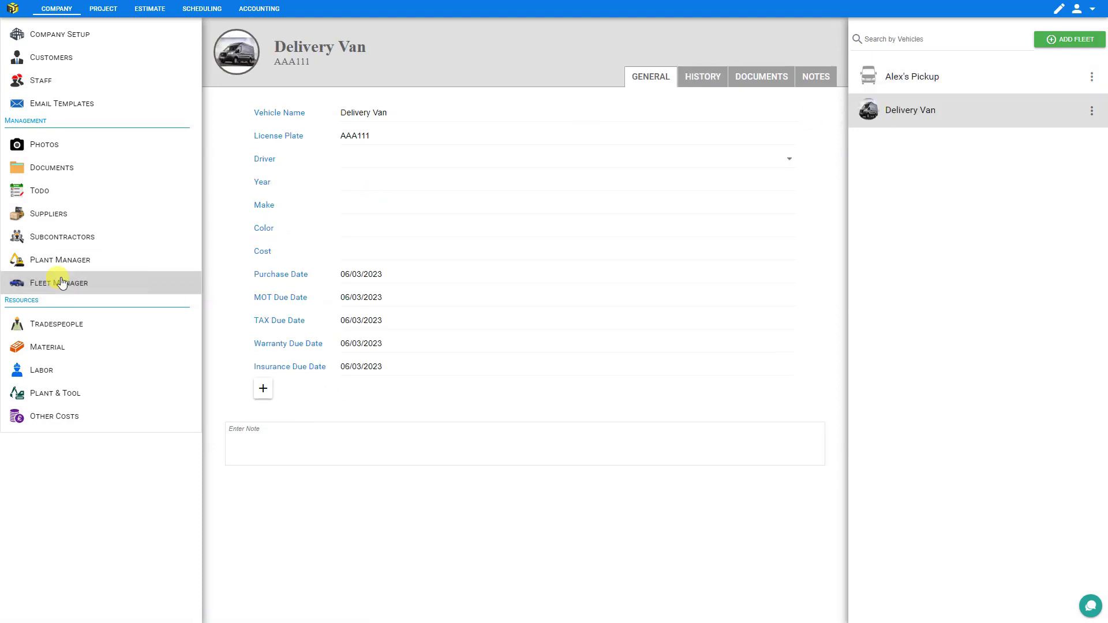
{"action": "left_click", "coordinate": [407, 161]}
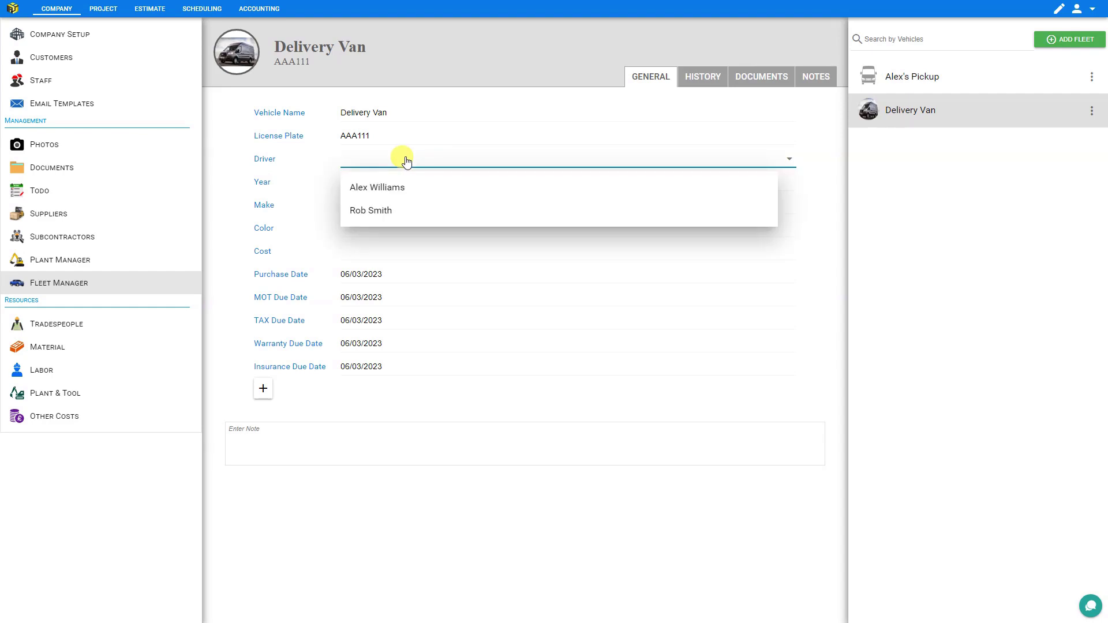
{"action": "left_click", "coordinate": [372, 211]}
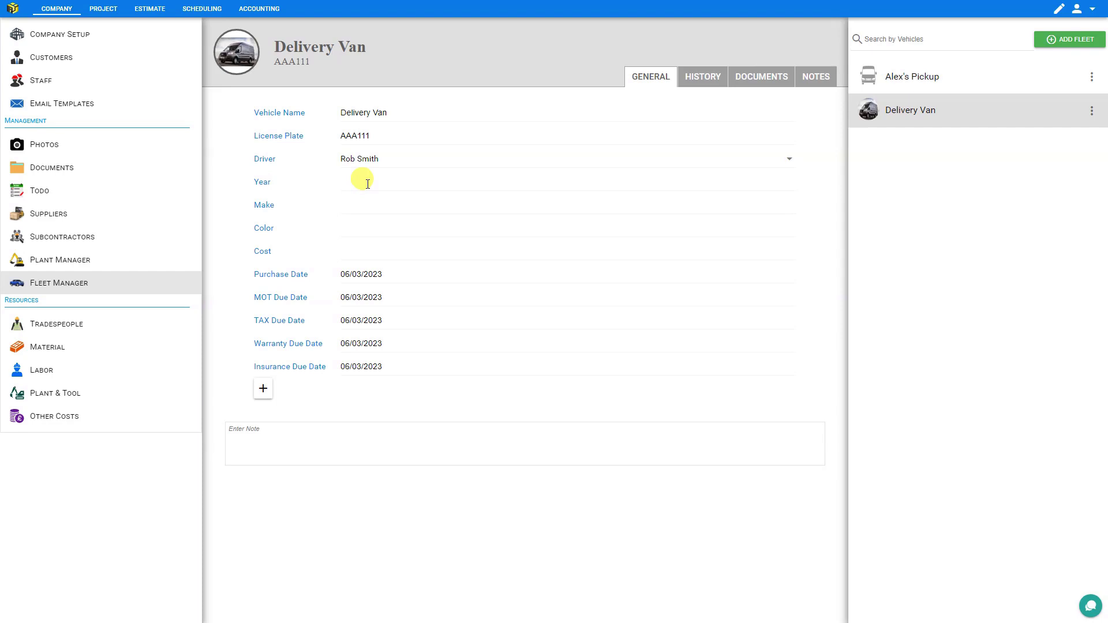
Step: Fill in the Delivery Van's year as 2021, make as Ford, color as Grey and cost as 25000
{"action": "left_click", "coordinate": [368, 183]}
{"action": "type", "text": "2021"}
{"action": "left_click", "coordinate": [367, 201]}
{"action": "type", "text": "Ford"}
{"action": "key", "text": "Tab"}
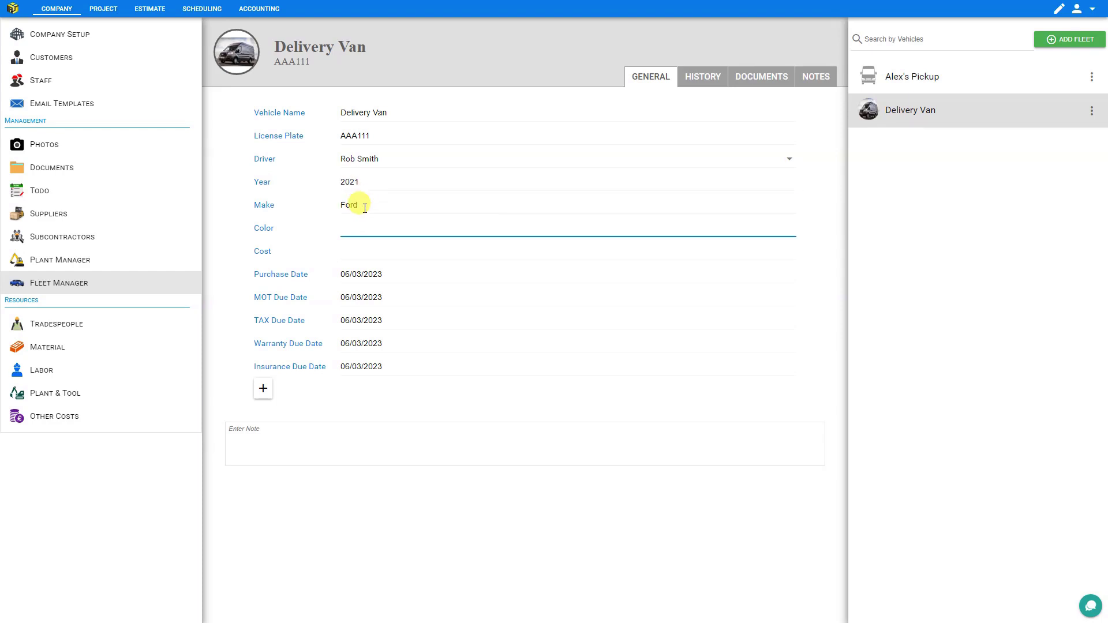
{"action": "type", "text": "Grey"}
{"action": "left_click", "coordinate": [352, 250]}
{"action": "type", "text": "25000"}
Step: Set the Delivery Van's purchase date to 15/07/2021
{"action": "left_click", "coordinate": [362, 276]}
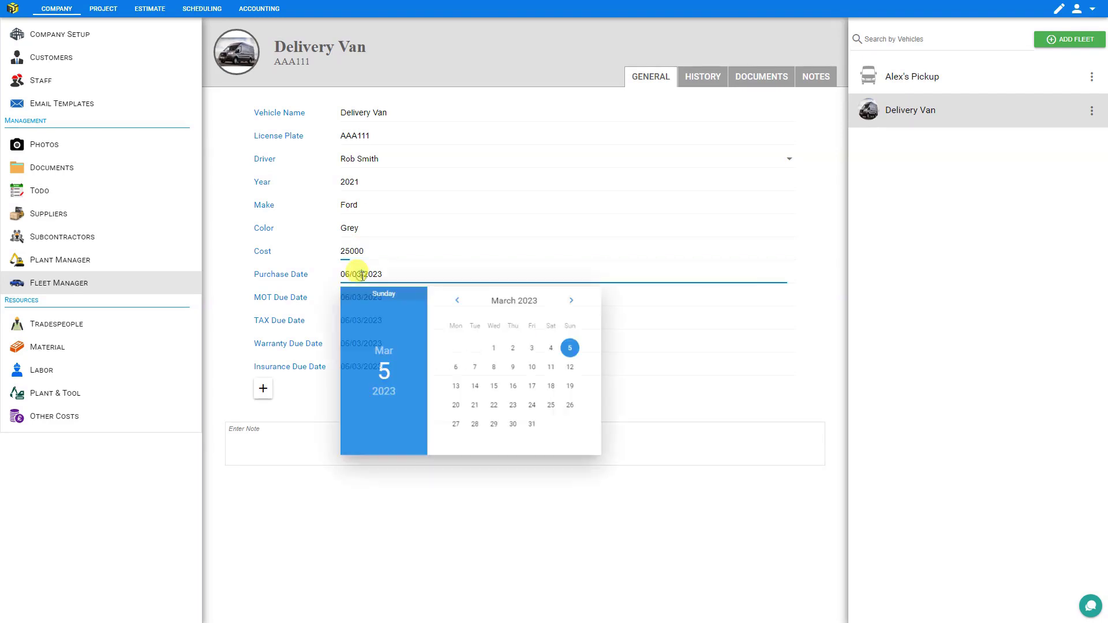
{"action": "left_click", "coordinate": [464, 302]}
{"action": "left_click", "coordinate": [465, 302]}
{"action": "left_click", "coordinate": [464, 301]}
{"action": "left_click", "coordinate": [464, 301]}
{"action": "left_click", "coordinate": [464, 301]}
{"action": "left_click", "coordinate": [464, 301]}
{"action": "left_click", "coordinate": [465, 302]}
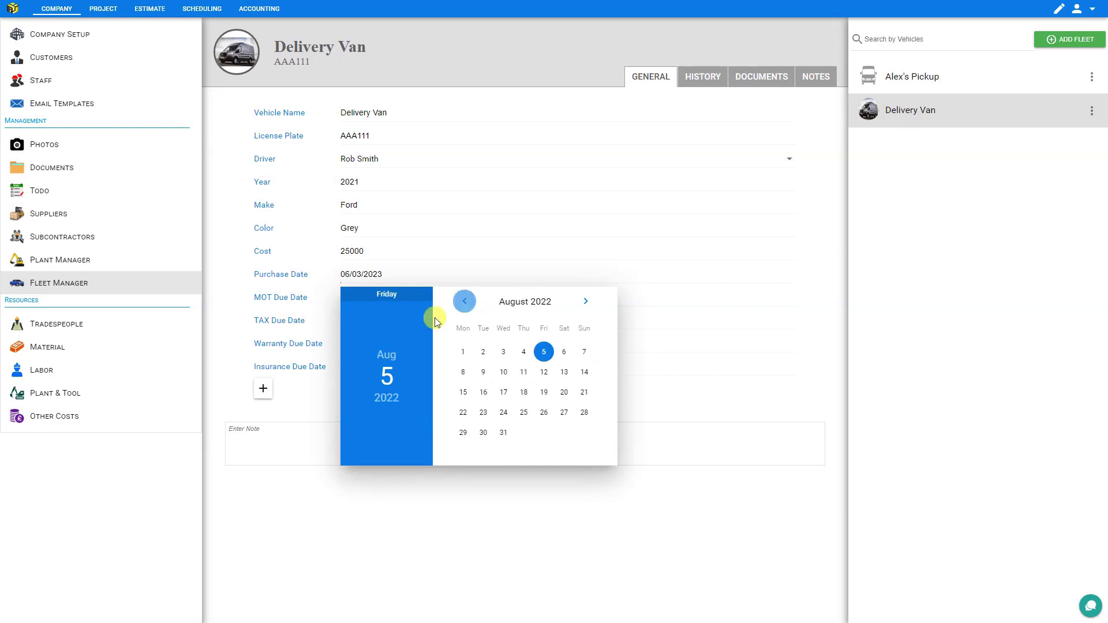
{"action": "left_click", "coordinate": [387, 398]}
{"action": "left_click", "coordinate": [520, 326]}
{"action": "left_click", "coordinate": [384, 357]}
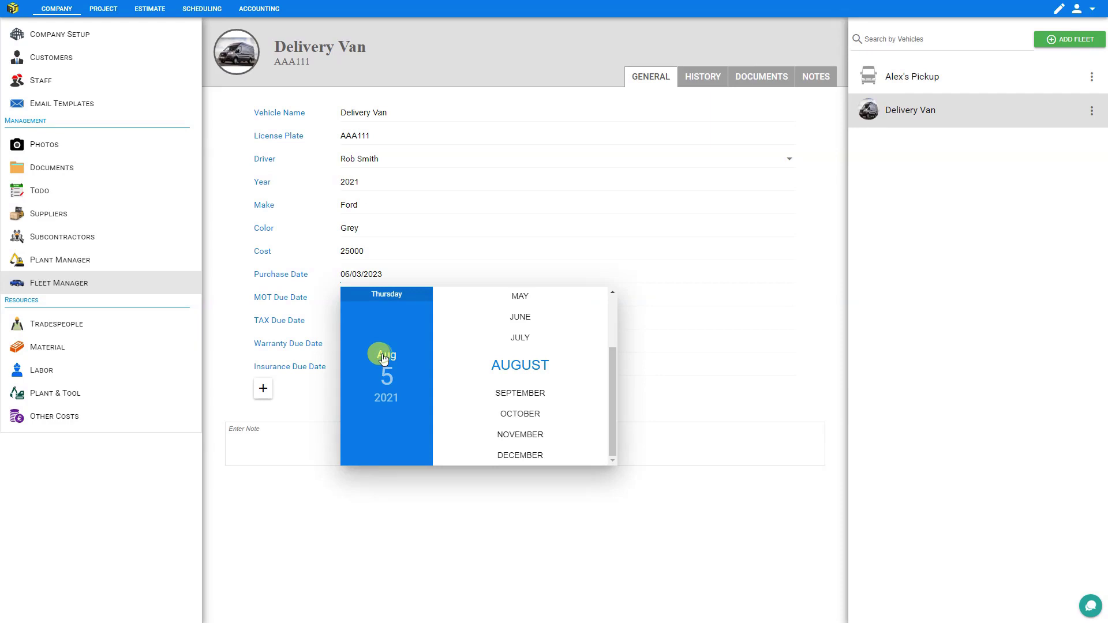
{"action": "left_click", "coordinate": [521, 333]}
{"action": "left_click", "coordinate": [524, 392]}
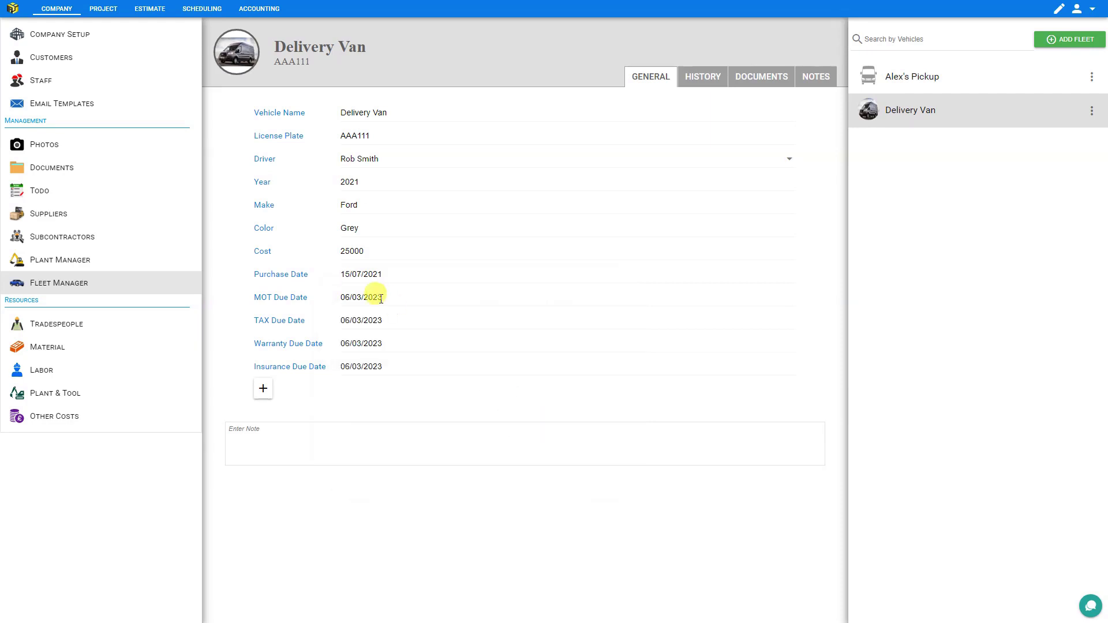
Step: Look at the date calendars for the Delivery Van's MOT, TAX, warranty and insurance due dates
{"action": "left_click", "coordinate": [359, 297]}
{"action": "left_click", "coordinate": [357, 295]}
{"action": "left_click", "coordinate": [364, 322]}
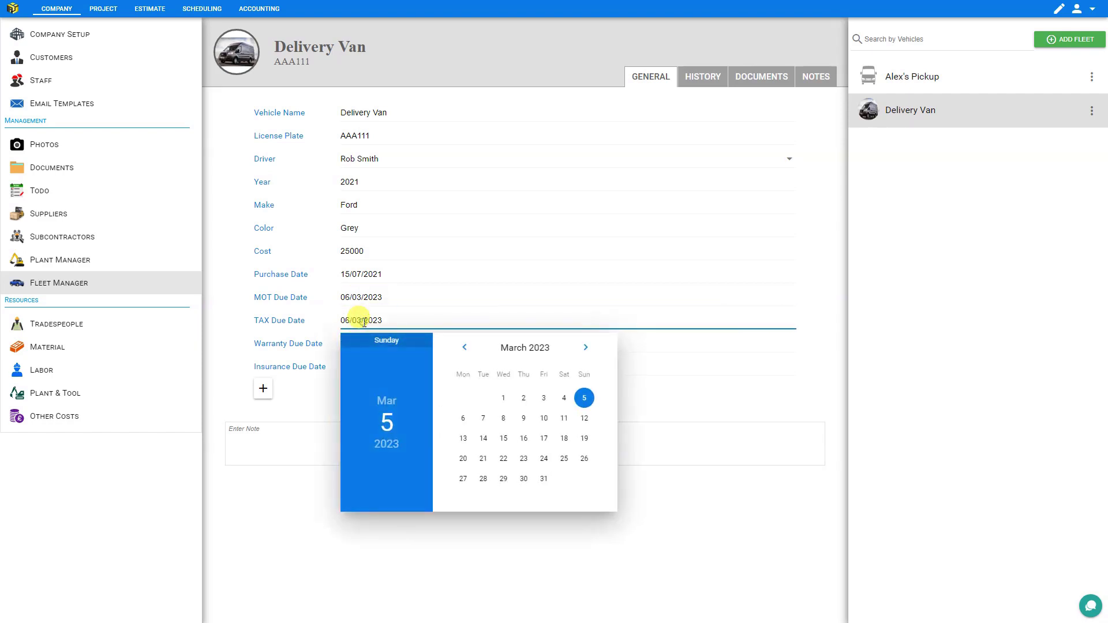
{"action": "left_click", "coordinate": [362, 321]}
{"action": "left_click", "coordinate": [367, 342]}
{"action": "left_click", "coordinate": [366, 342]}
{"action": "left_click", "coordinate": [364, 364]}
{"action": "left_click", "coordinate": [362, 362]}
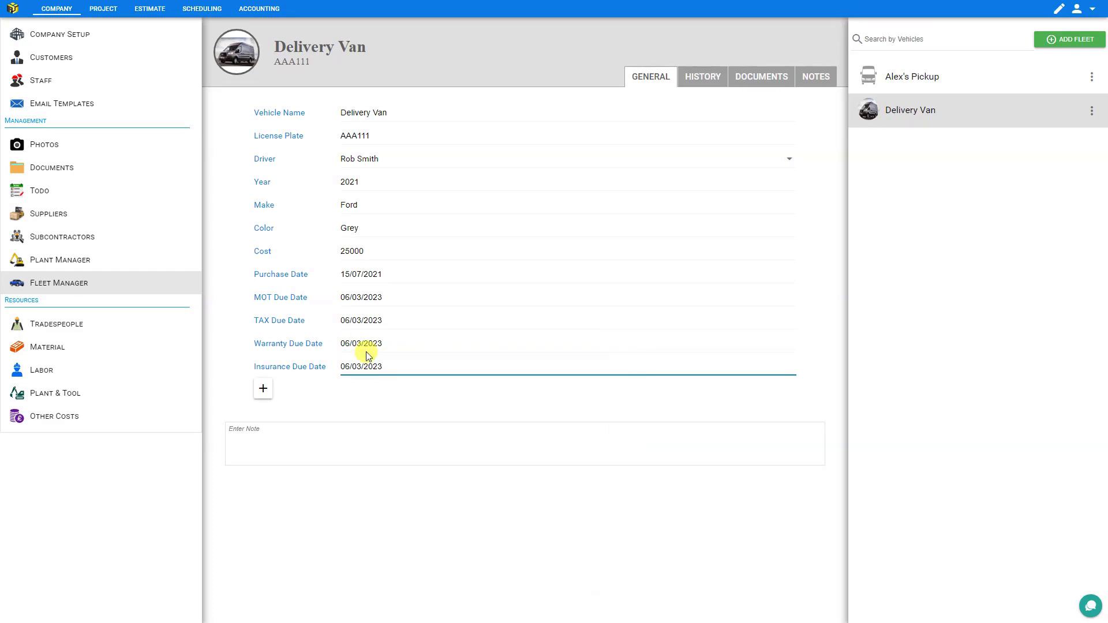
Step: Add a checkbox field titled Automatic Transmission to the Delivery Van and tick it
{"action": "left_click", "coordinate": [264, 394]}
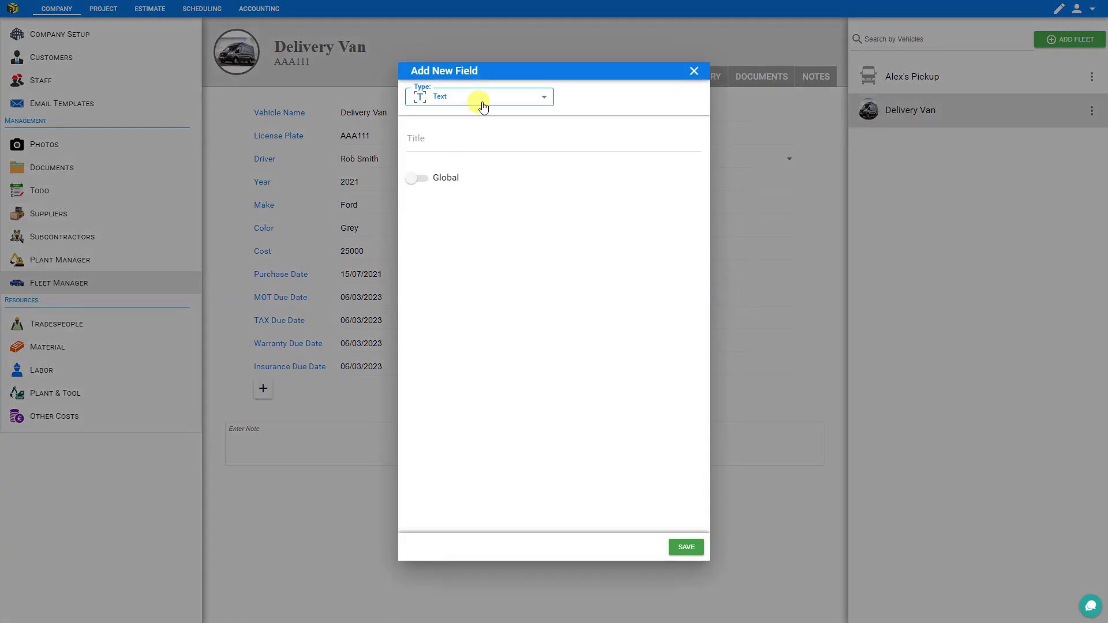
{"action": "left_click", "coordinate": [548, 98]}
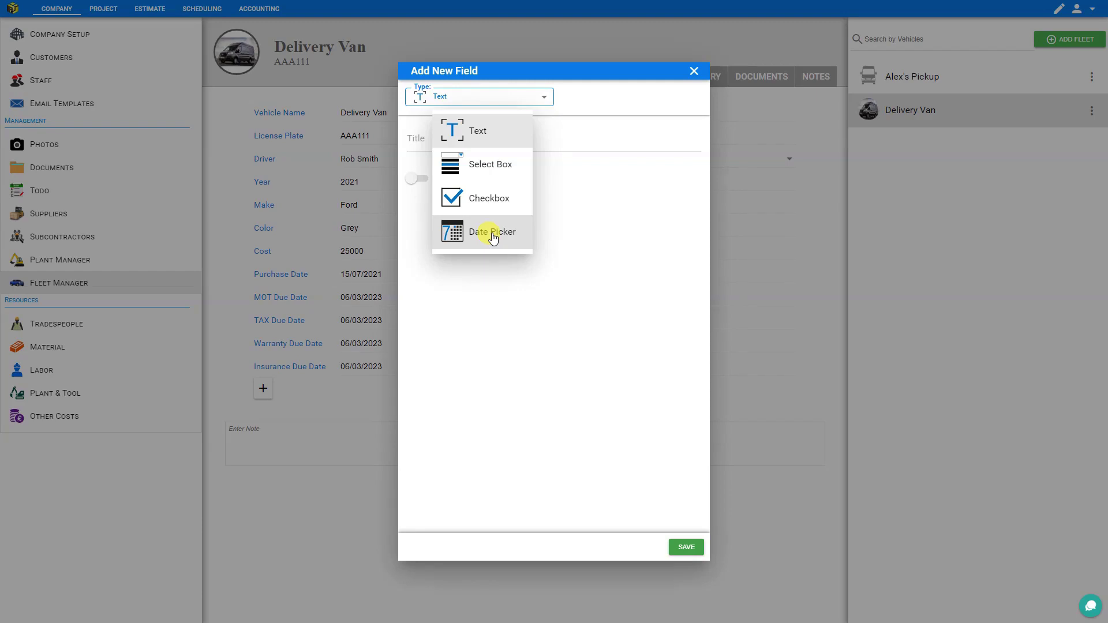
{"action": "left_click", "coordinate": [494, 202]}
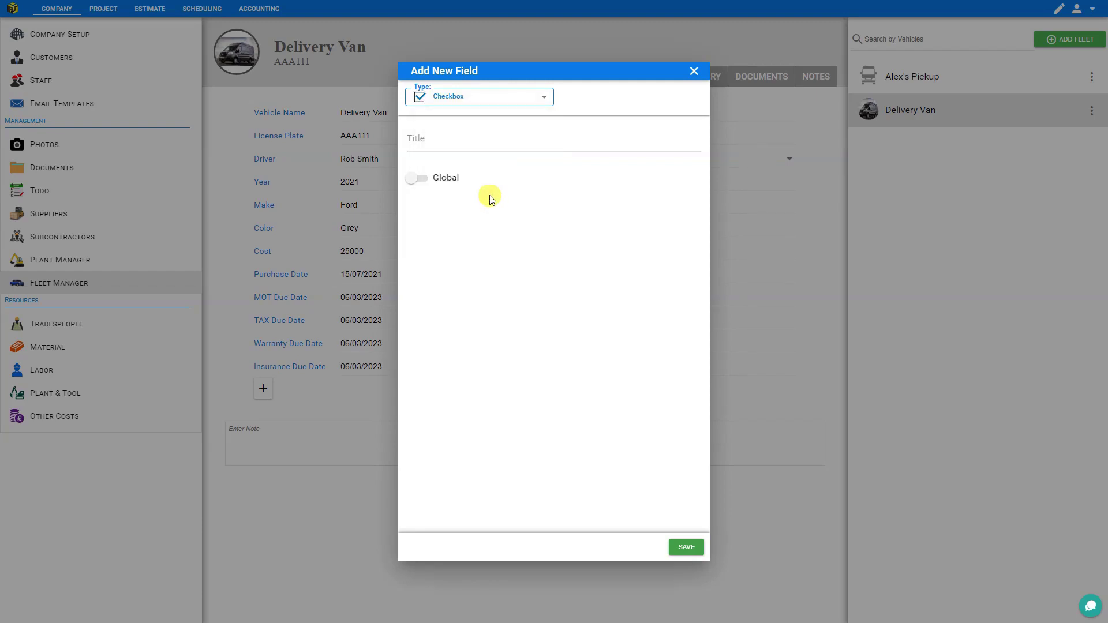
{"action": "left_click", "coordinate": [450, 140]}
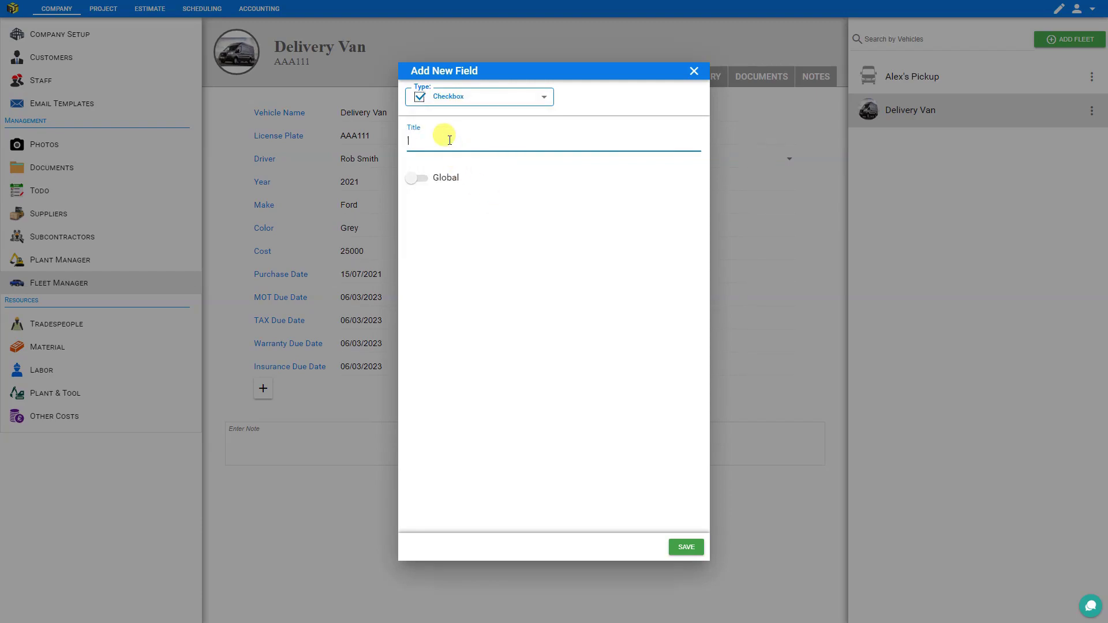
{"action": "type", "text": "Automatic Transmission"}
{"action": "left_click", "coordinate": [685, 549]}
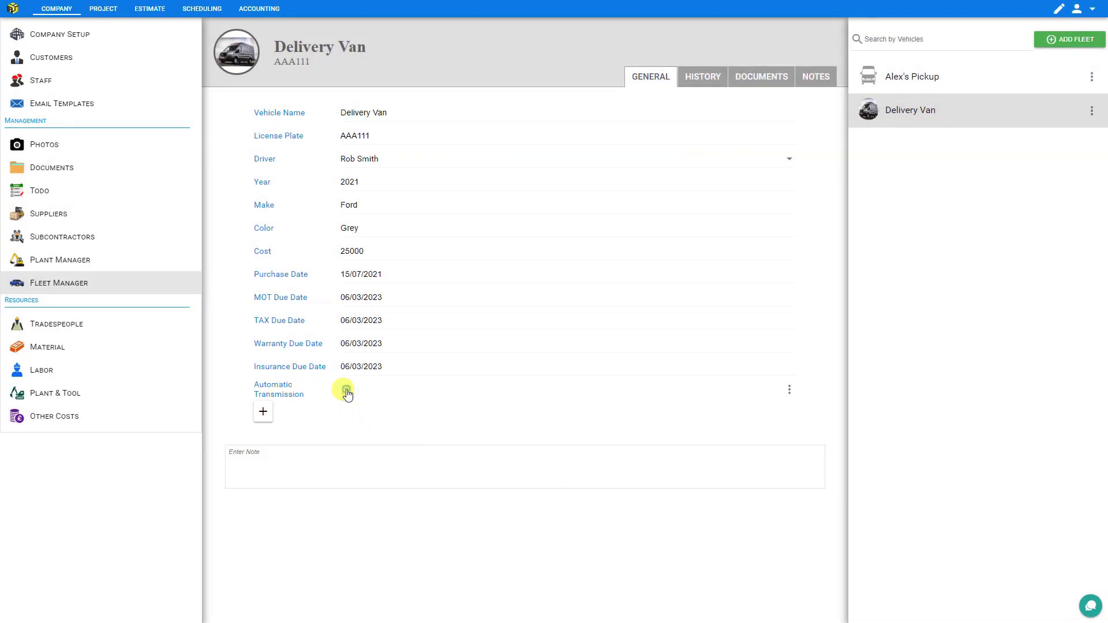
{"action": "left_click", "coordinate": [346, 392]}
{"action": "left_click", "coordinate": [346, 391]}
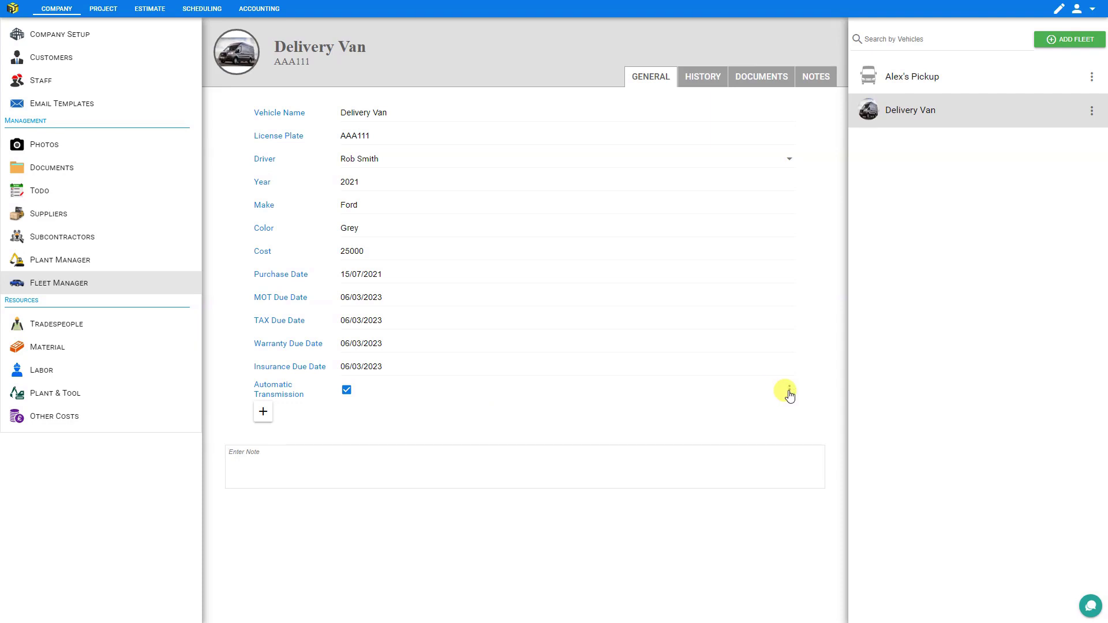
Step: Make the Automatic Transmission field global and open the pickup's record to check for the field
{"action": "left_click", "coordinate": [789, 392]}
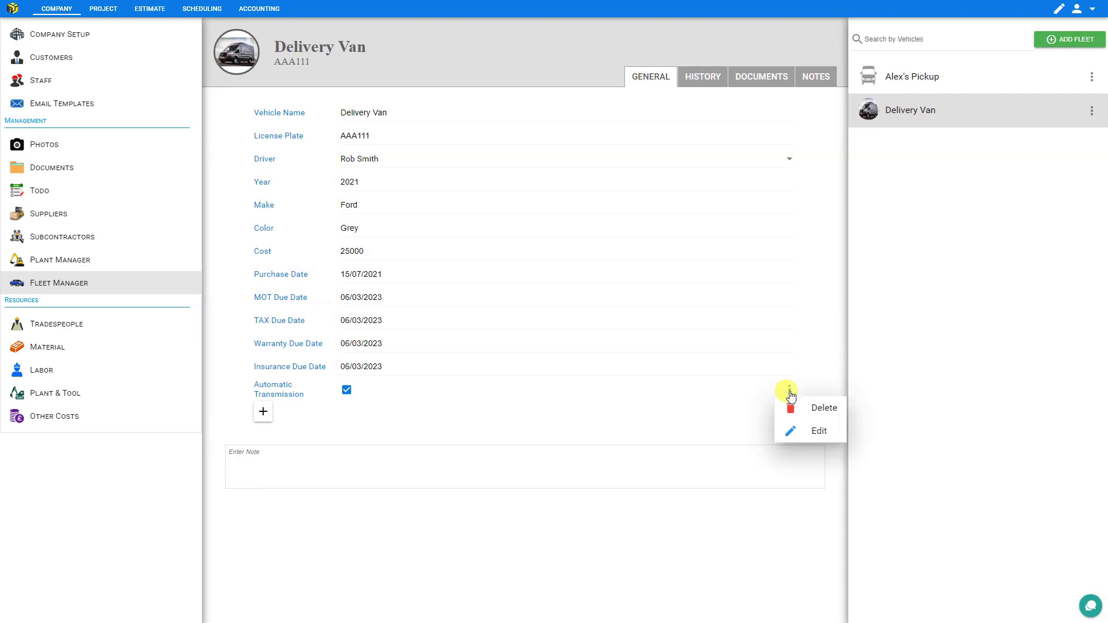
{"action": "left_click", "coordinate": [820, 433]}
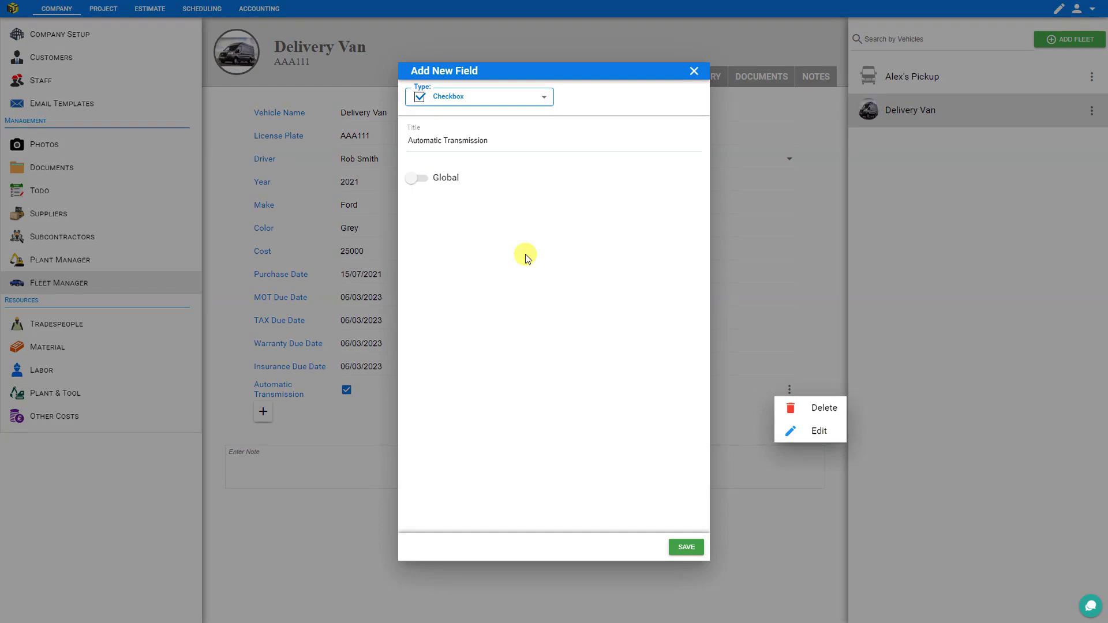
{"action": "left_click", "coordinate": [418, 180]}
{"action": "left_click", "coordinate": [685, 549]}
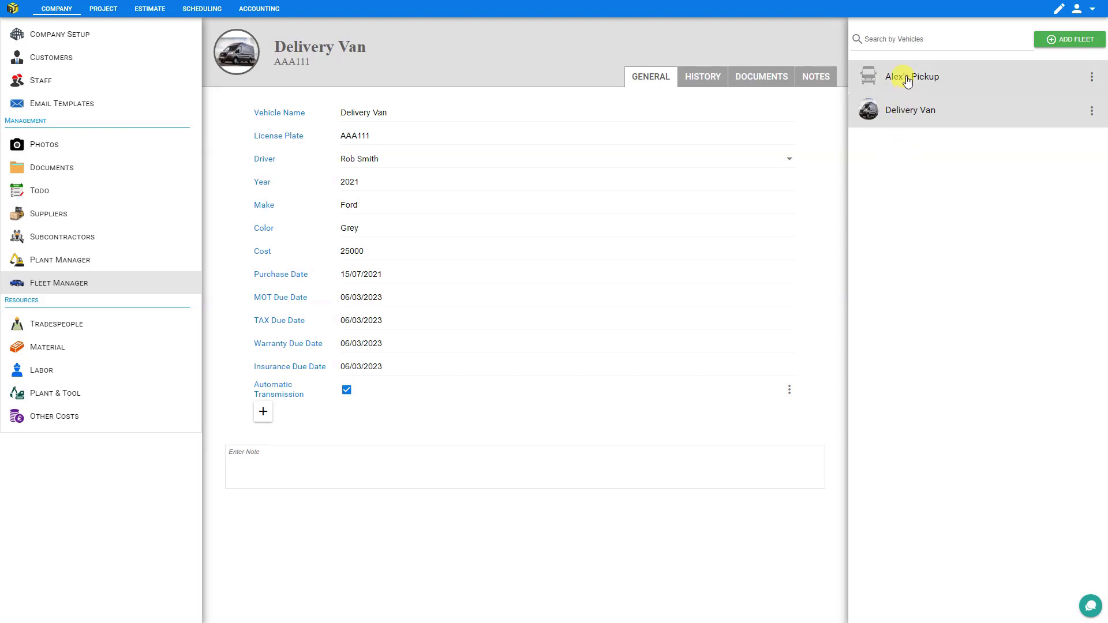
{"action": "left_click", "coordinate": [908, 81]}
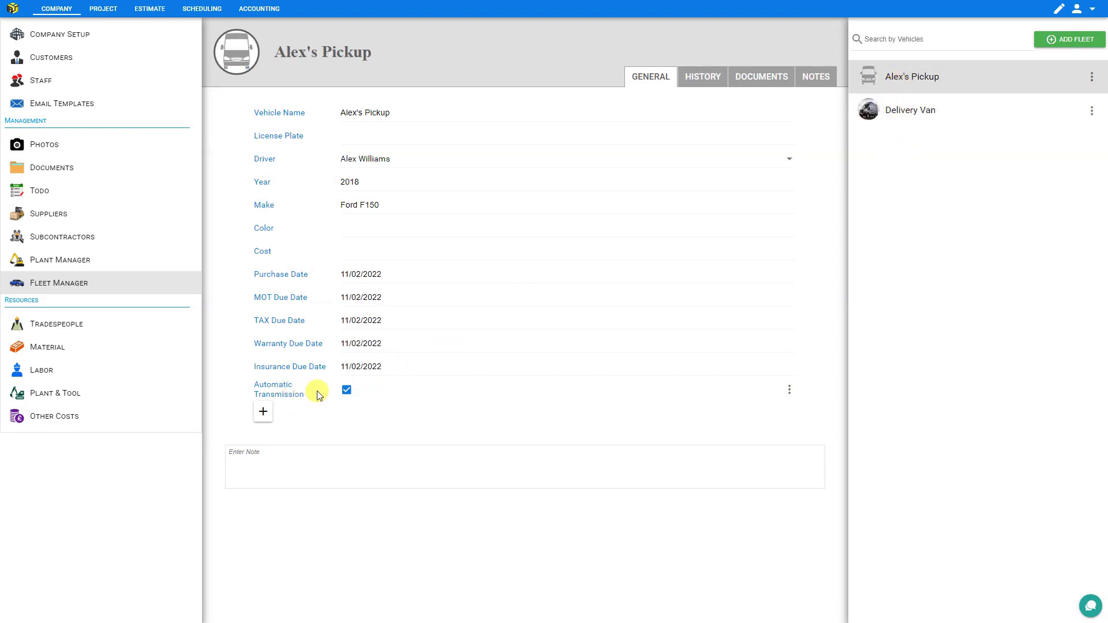
Step: Untick Automatic Transmission on the pickup and add the note "Spare Keys in Office Safe" to the Delivery Van's general details
{"action": "left_click", "coordinate": [347, 390]}
{"action": "left_click", "coordinate": [916, 115]}
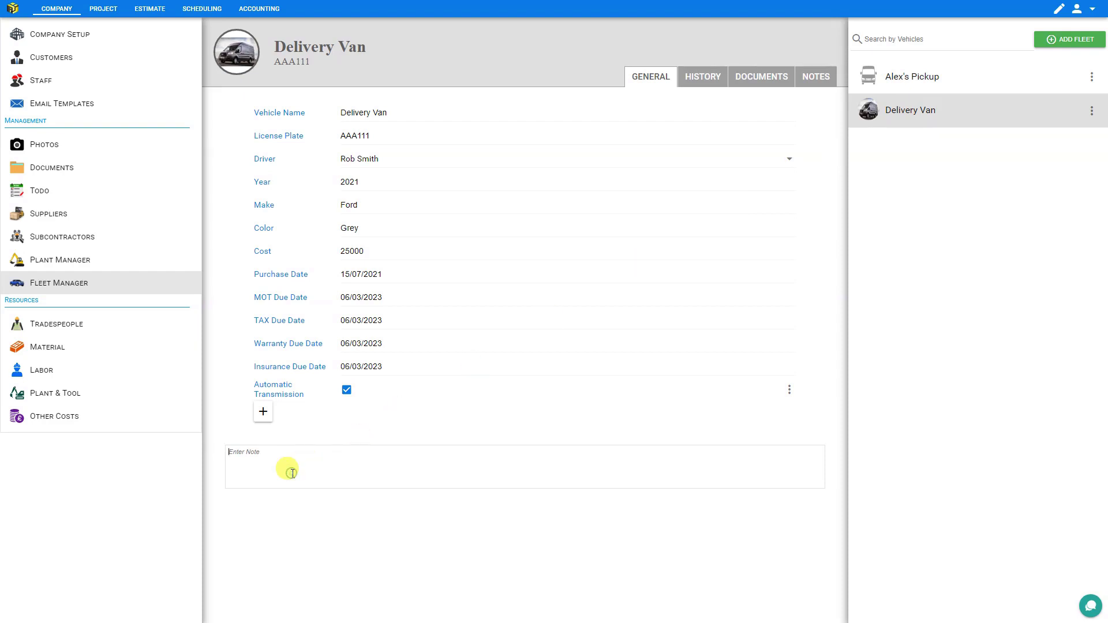
{"action": "type", "text": "s in Office Safe"}
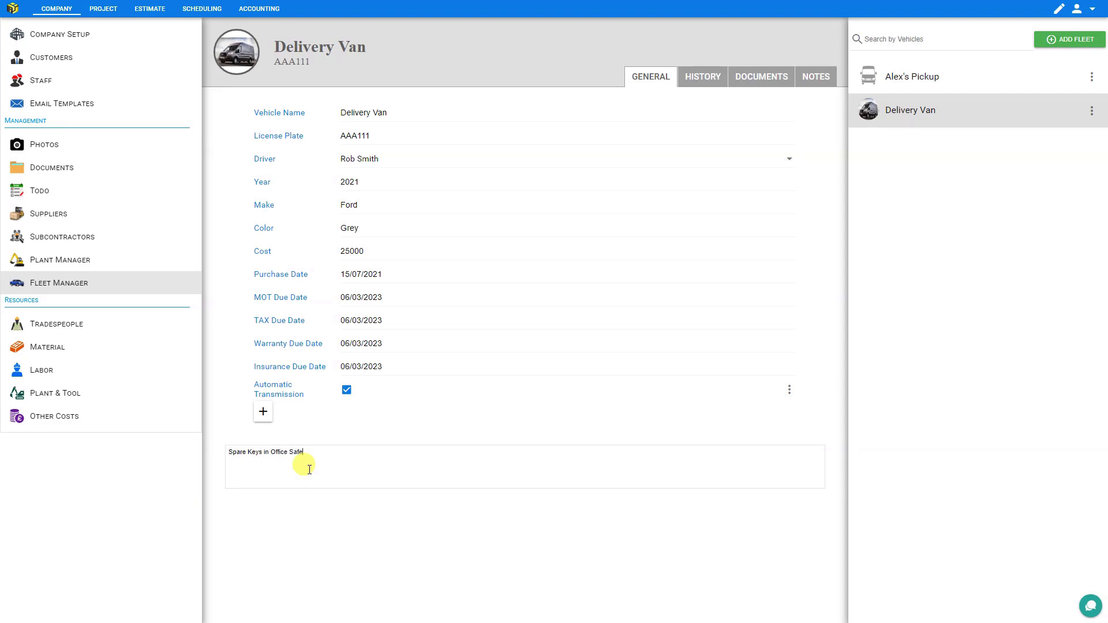
Step: Start a new history entry for the Delivery Van titled Brake Repair
{"action": "left_click", "coordinate": [703, 78]}
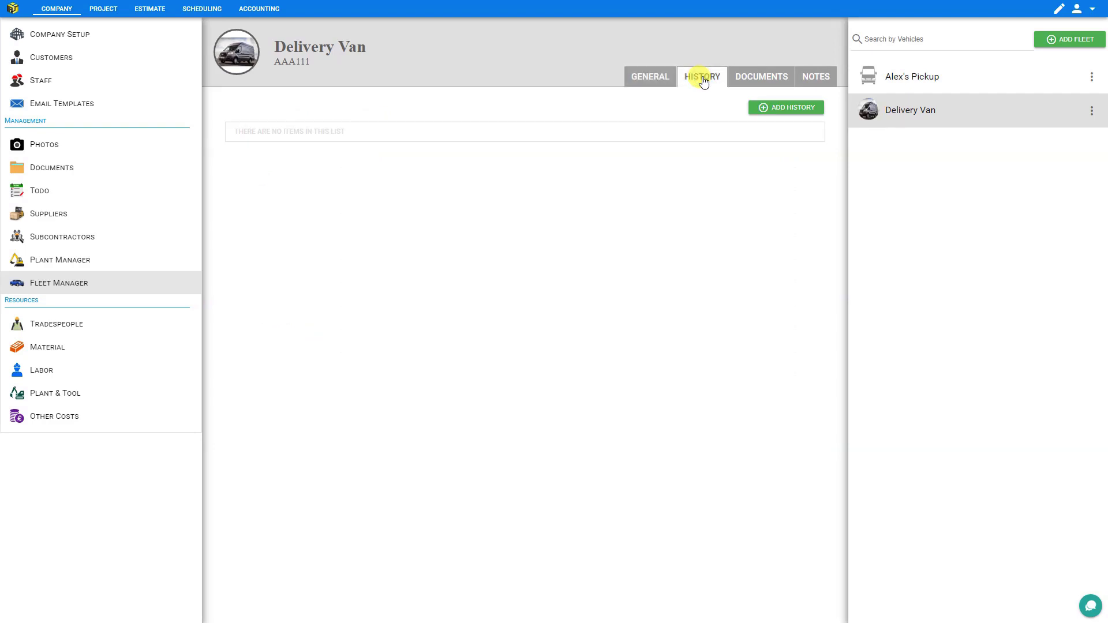
{"action": "left_click", "coordinate": [787, 110]}
{"action": "left_click", "coordinate": [553, 136]}
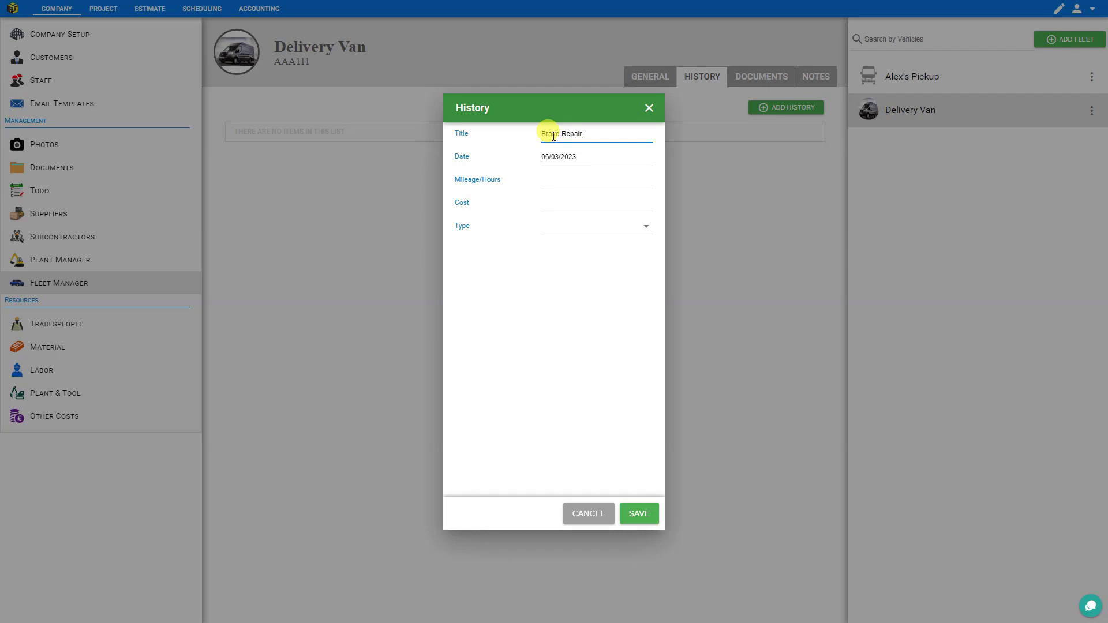
{"action": "type", "text": "Brake Repair"}
Step: Set the date of the Brake Repair history entry to 17/11/2022
{"action": "left_click", "coordinate": [555, 157]}
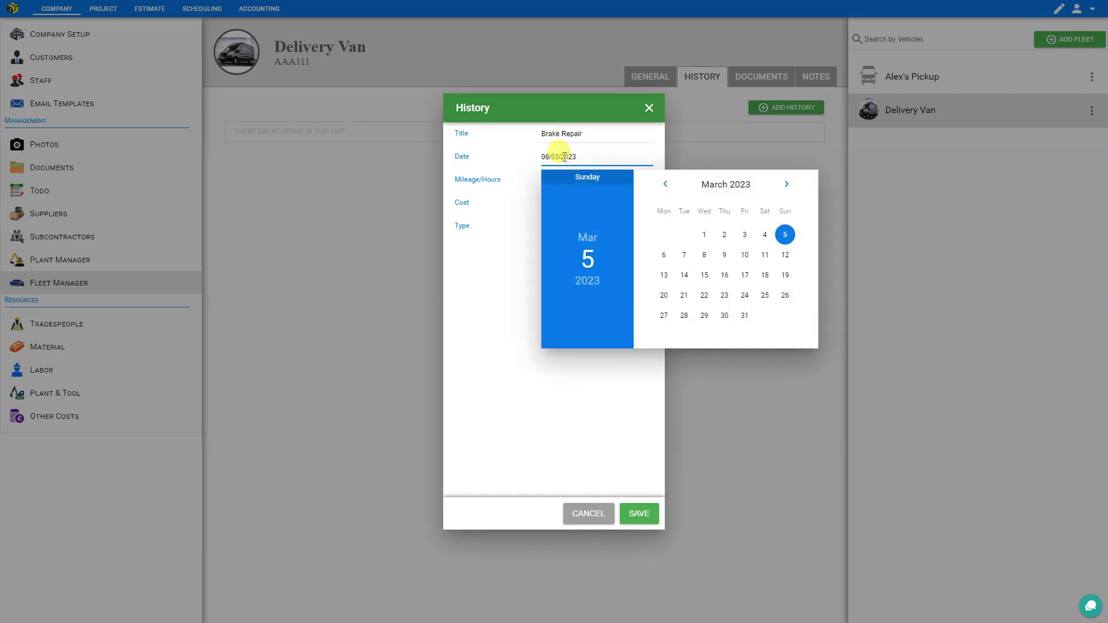
{"action": "left_click", "coordinate": [666, 184]}
{"action": "left_click", "coordinate": [666, 184]}
{"action": "left_click", "coordinate": [666, 185]}
{"action": "left_click", "coordinate": [666, 184]}
{"action": "left_click", "coordinate": [584, 286]}
{"action": "left_click", "coordinate": [725, 275]}
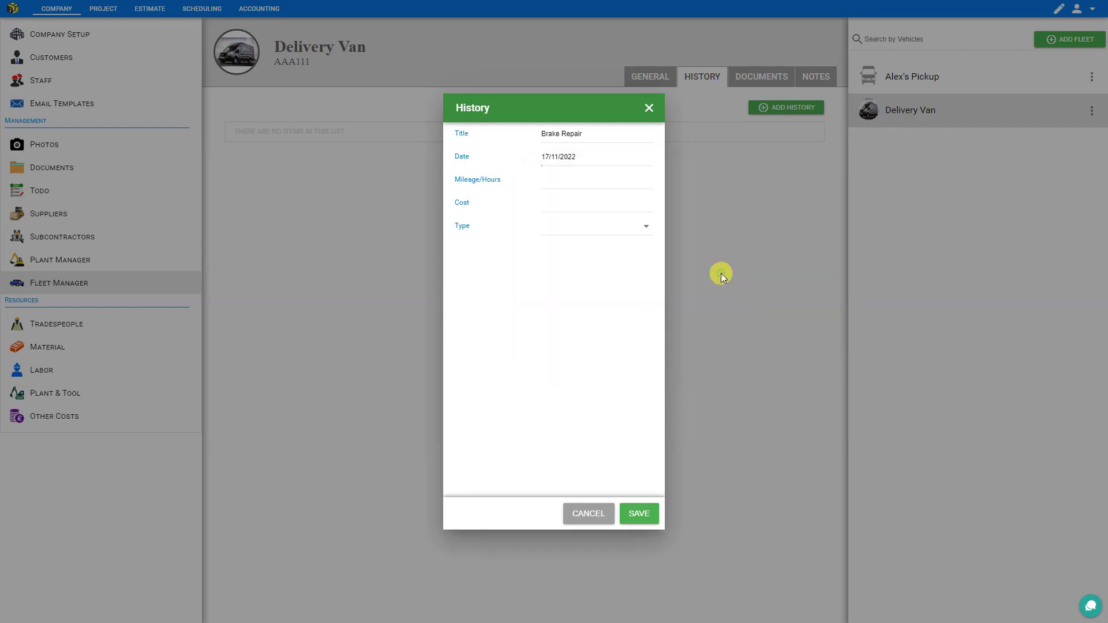
Step: Give the Brake Repair entry a mileage of 45000, a cost of 2500 and the type Maintenance, and save it
{"action": "left_click", "coordinate": [572, 181]}
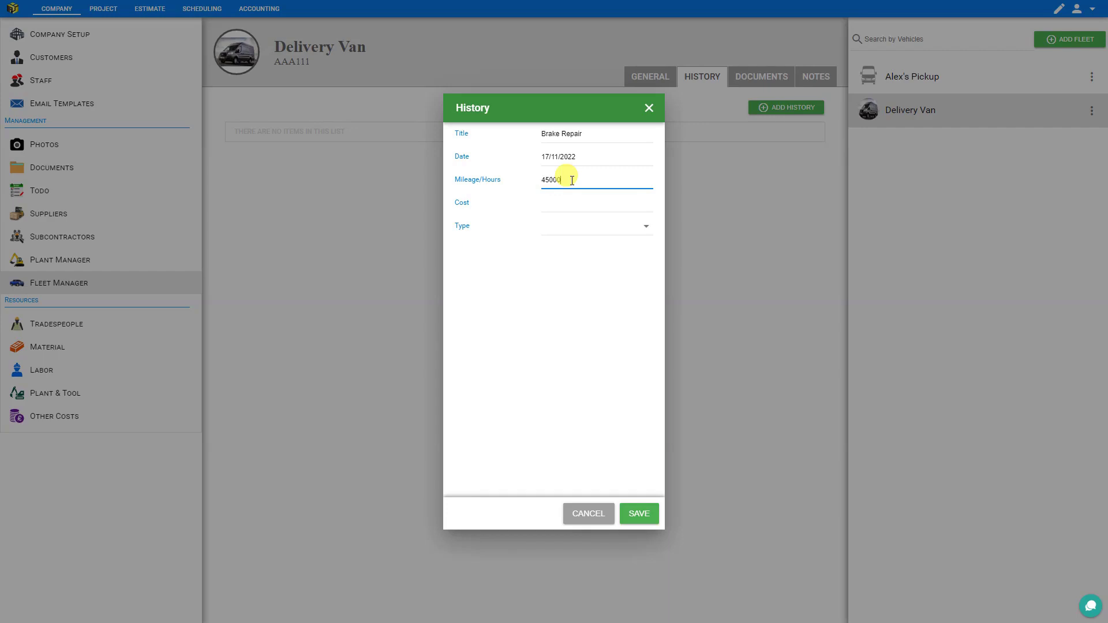
{"action": "left_click", "coordinate": [568, 204]}
{"action": "left_click", "coordinate": [568, 228]}
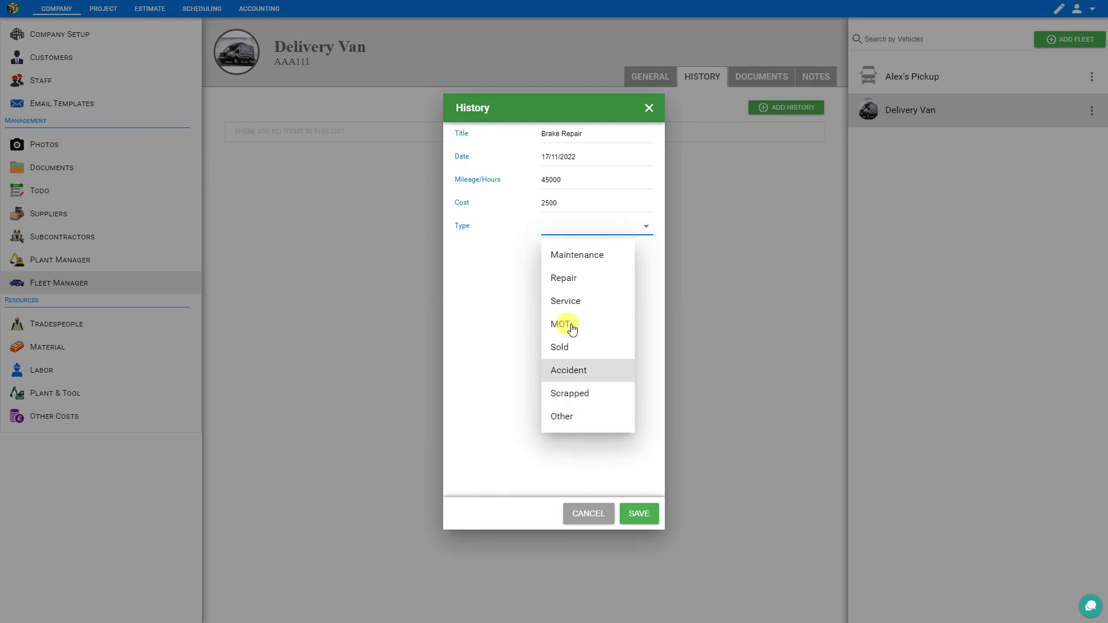
{"action": "left_click", "coordinate": [575, 254]}
{"action": "left_click", "coordinate": [639, 516]}
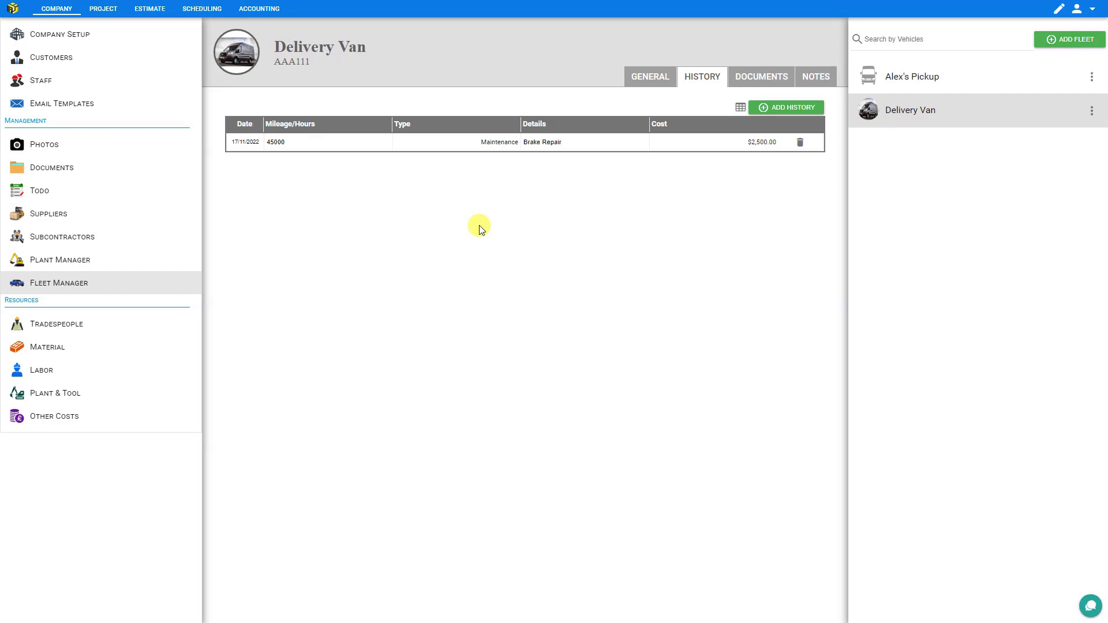
Step: Create two folders named Manuals and Driver Info in the Delivery Van's documents
{"action": "left_click", "coordinate": [763, 82]}
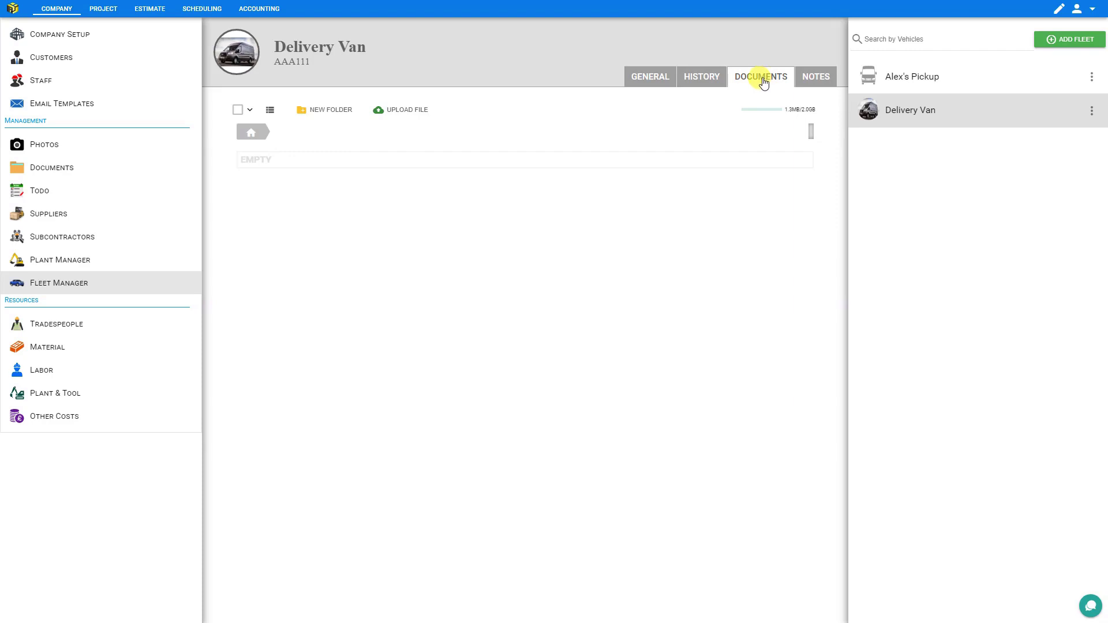
{"action": "left_click", "coordinate": [311, 111]}
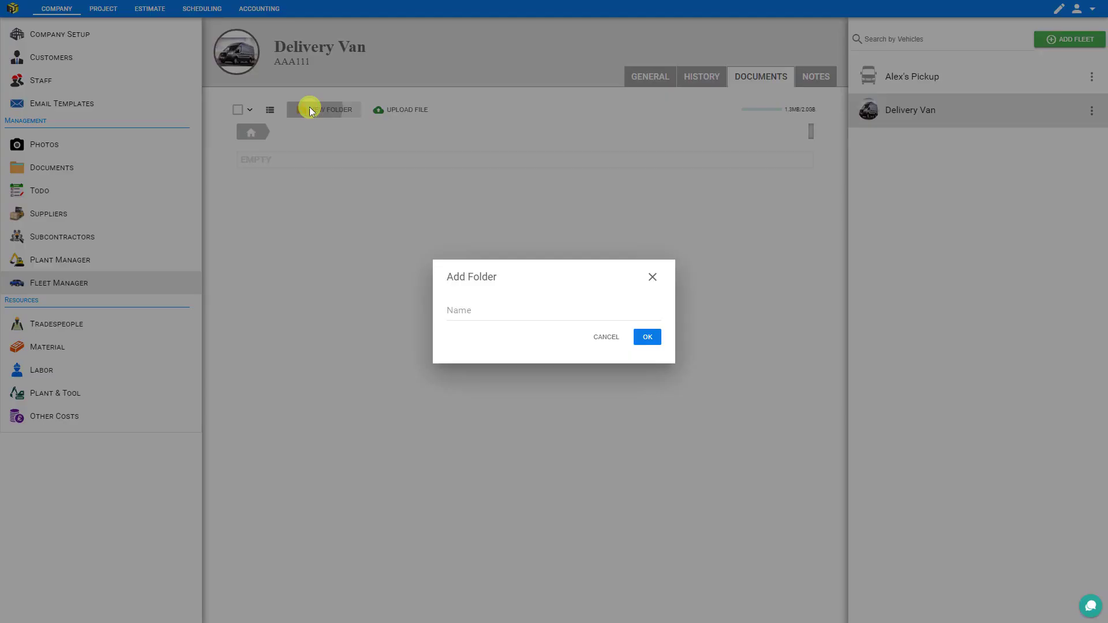
{"action": "type", "text": "M"}
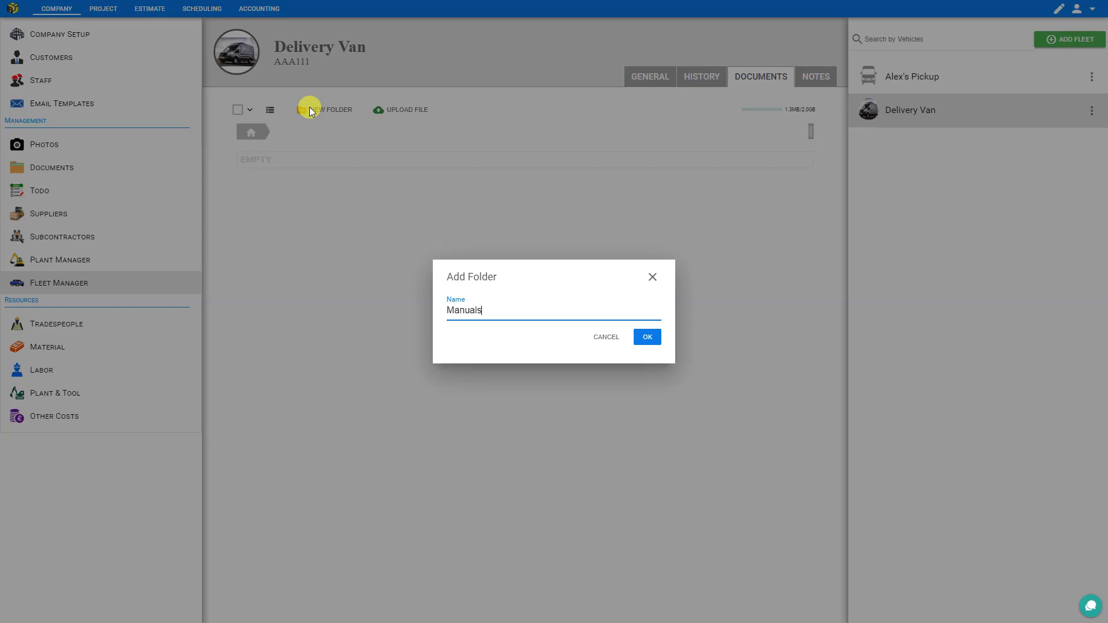
{"action": "type", "text": "anuals"}
{"action": "key", "text": "Return"}
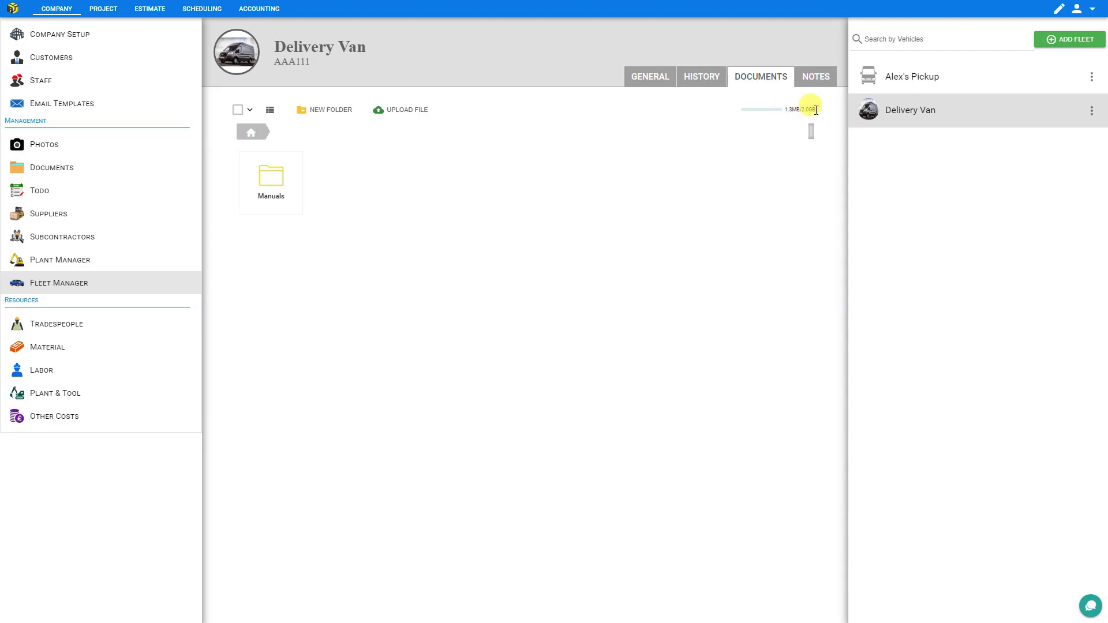
{"action": "left_click", "coordinate": [336, 115]}
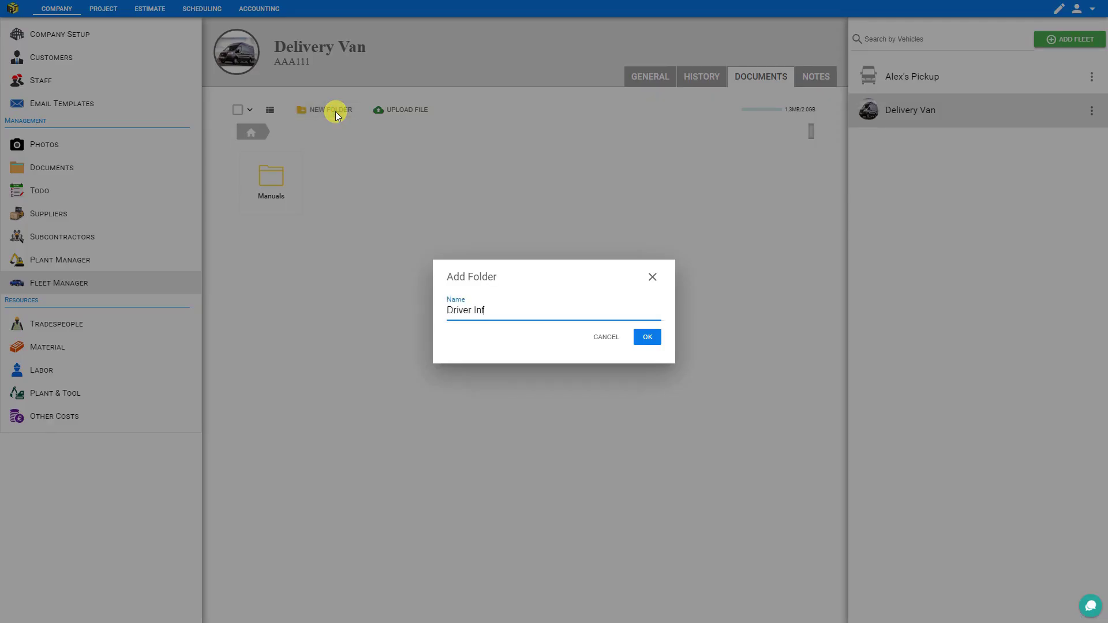
{"action": "left_click", "coordinate": [647, 337]}
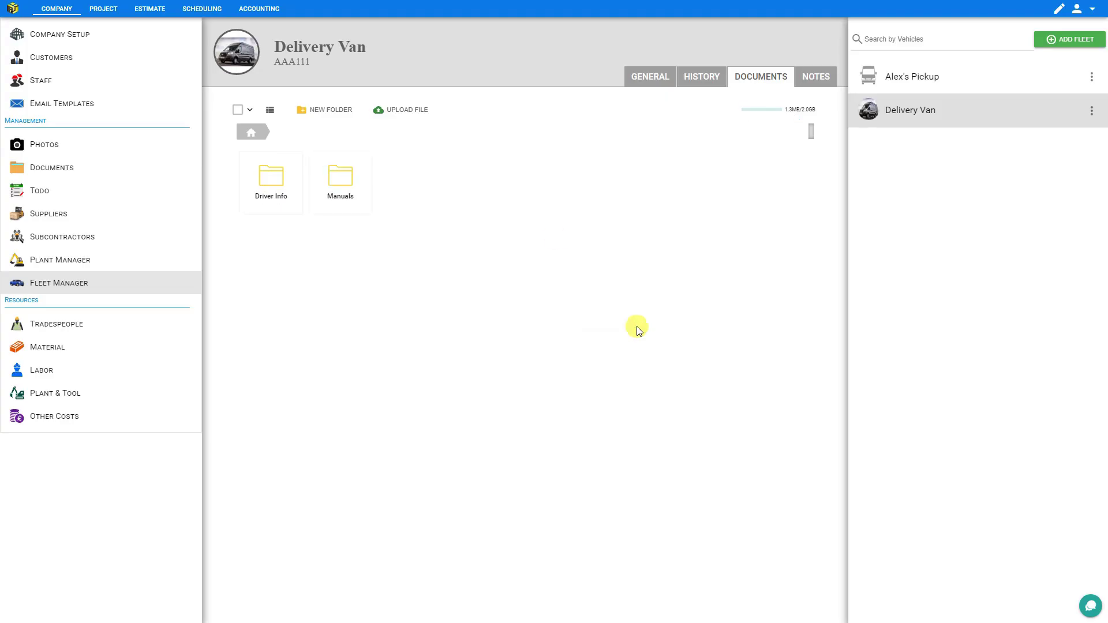
Step: Upload the Dr Lic PDF to the Delivery Van's documents and move it into the Driver Info folder
{"action": "left_click", "coordinate": [404, 109]}
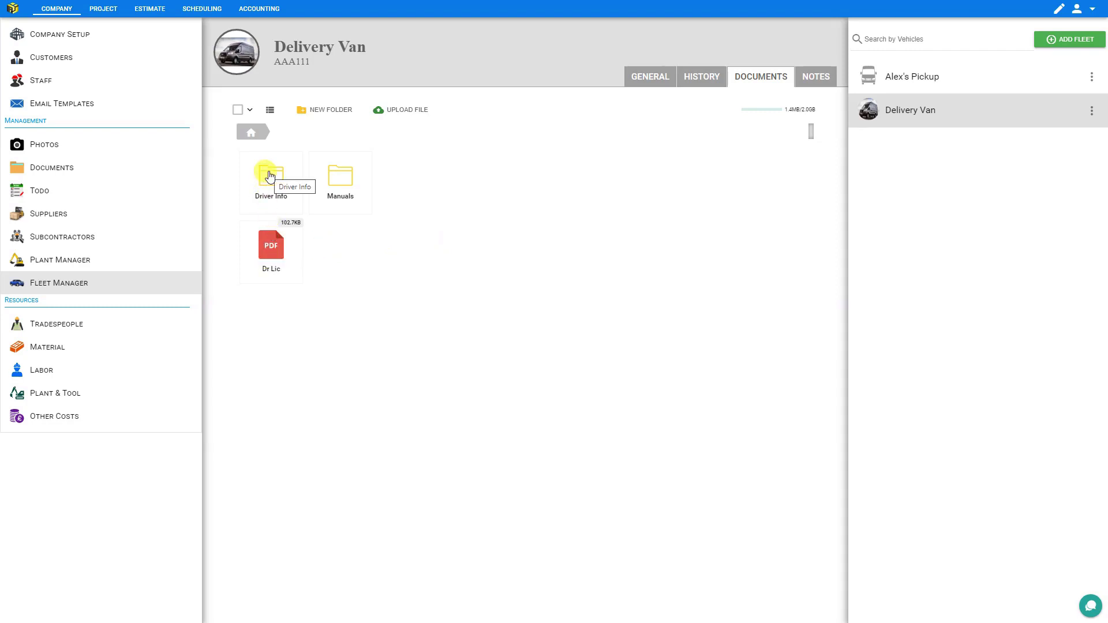
{"action": "left_click_drag", "start_coordinate": [268, 247], "coordinate": [272, 181]}
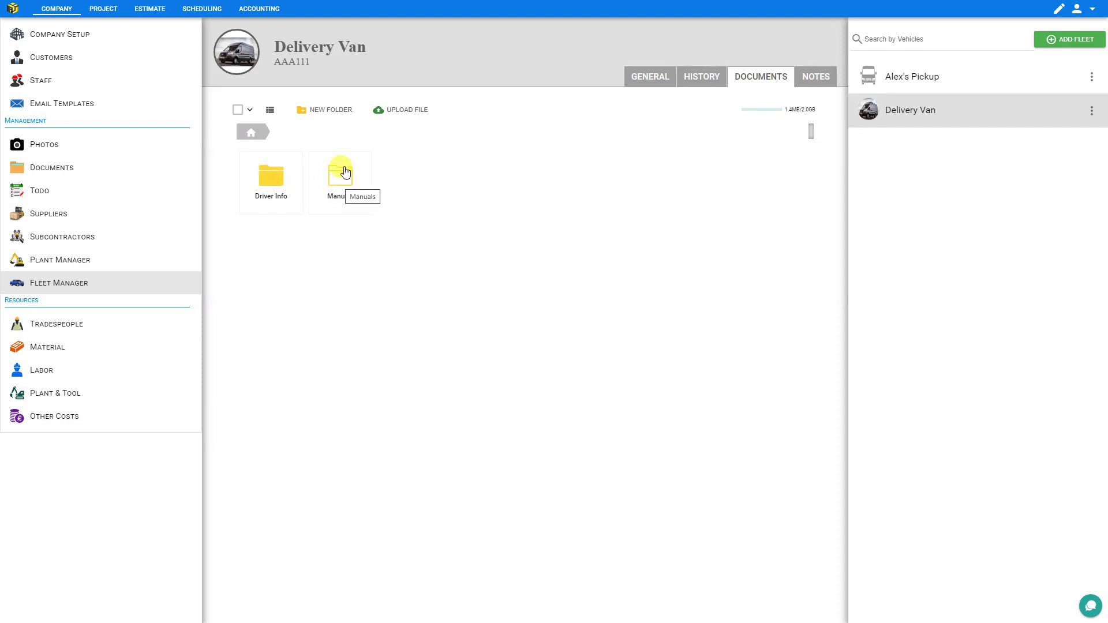
Step: Generate and copy a share link for the Dr Lic PDF in the Driver Info folder
{"action": "double_click", "coordinate": [276, 180]}
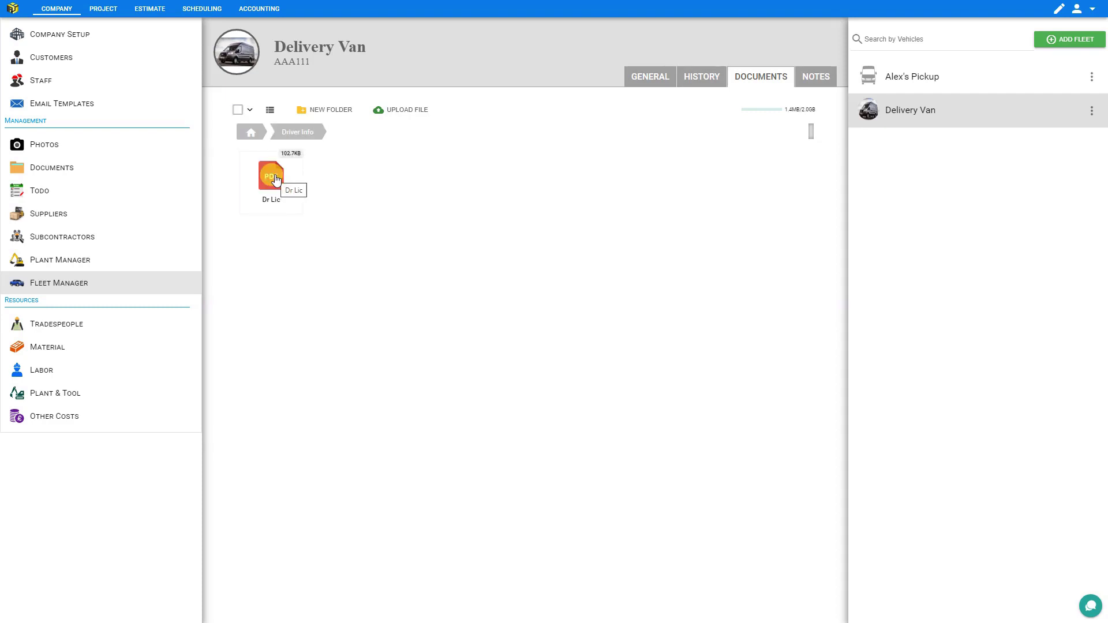
{"action": "left_click", "coordinate": [272, 197]}
{"action": "right_click", "coordinate": [285, 181]}
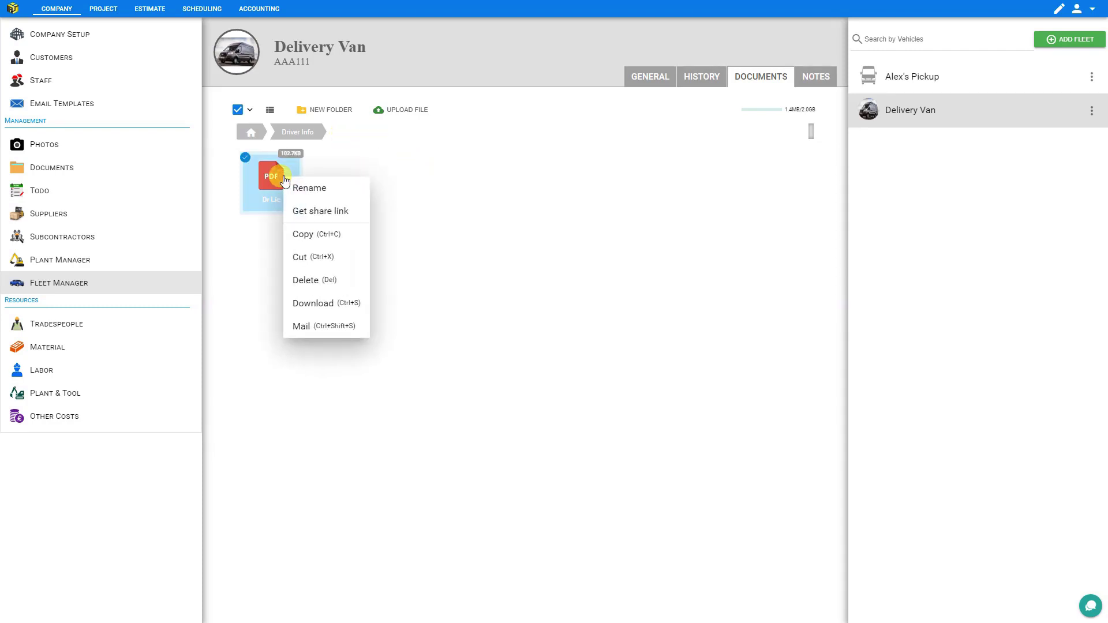
{"action": "left_click", "coordinate": [312, 209]}
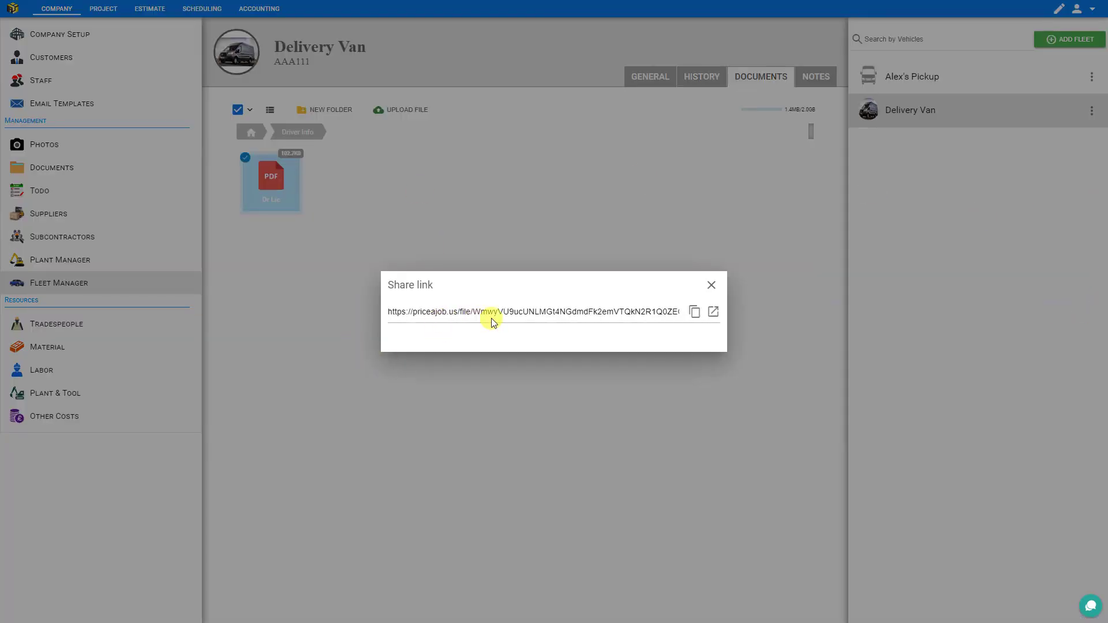
{"action": "left_click", "coordinate": [695, 312]}
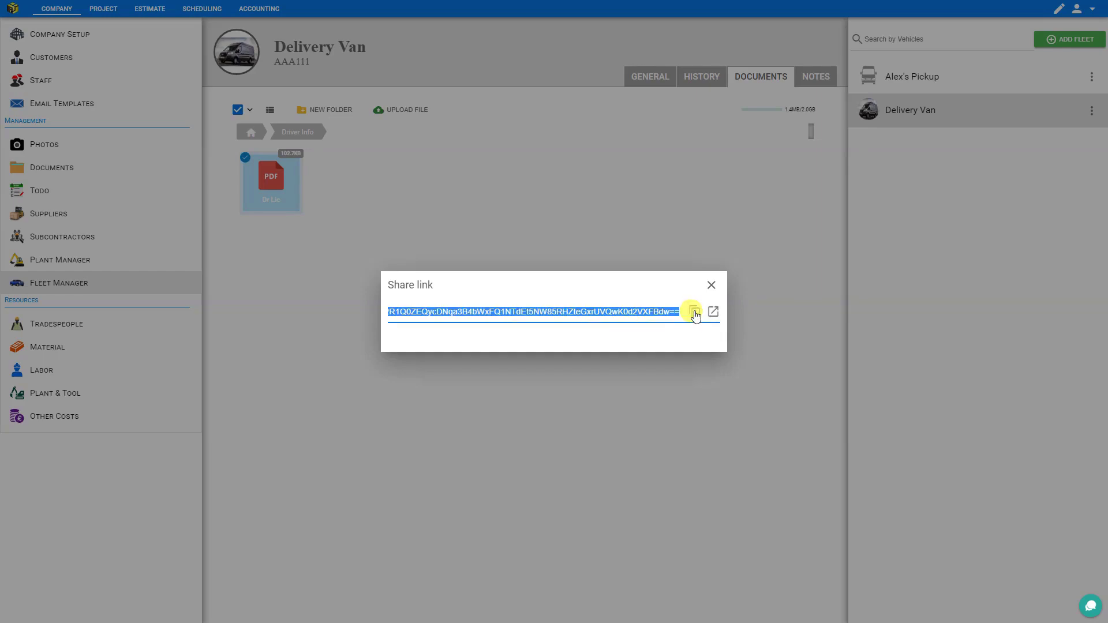
{"action": "left_click", "coordinate": [713, 286]}
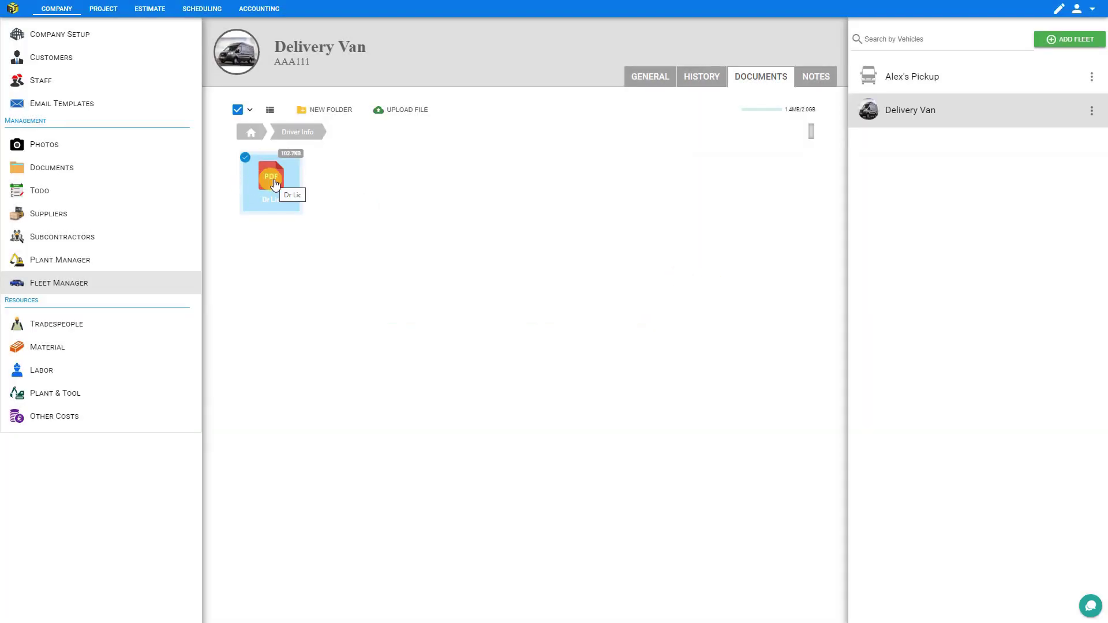
Step: Start an e-mail with the Dr Lic PDF attached and return to the Delivery Van's documents in Fleet Manager without sending it
{"action": "right_click", "coordinate": [274, 184]}
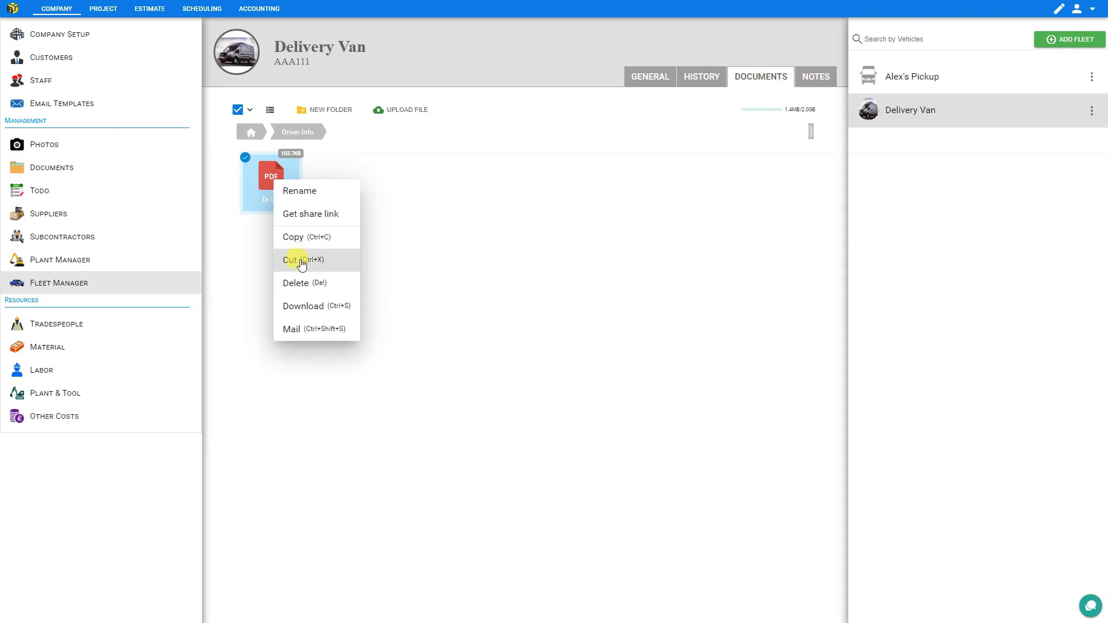
{"action": "left_click", "coordinate": [303, 328]}
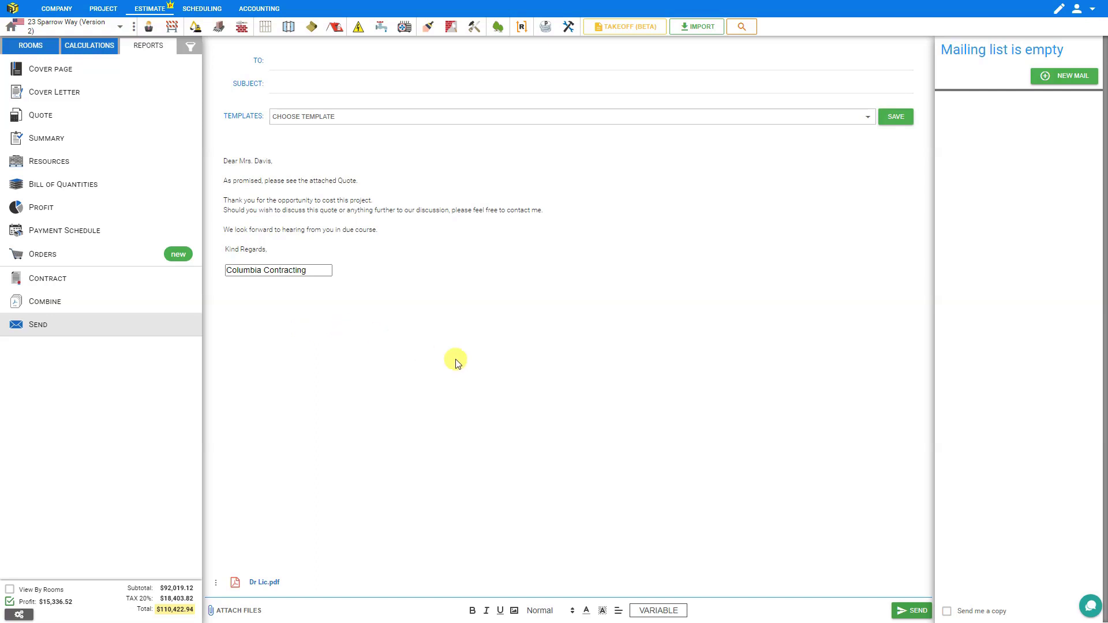
{"action": "left_click", "coordinate": [62, 13]}
{"action": "left_click", "coordinate": [60, 283]}
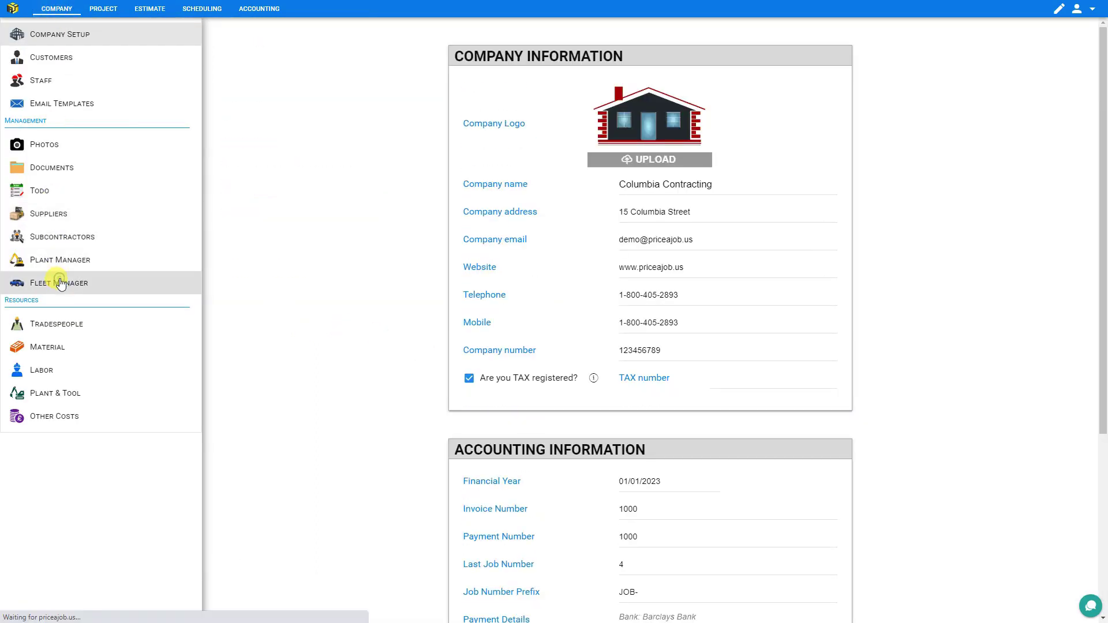
{"action": "left_click", "coordinate": [761, 78]}
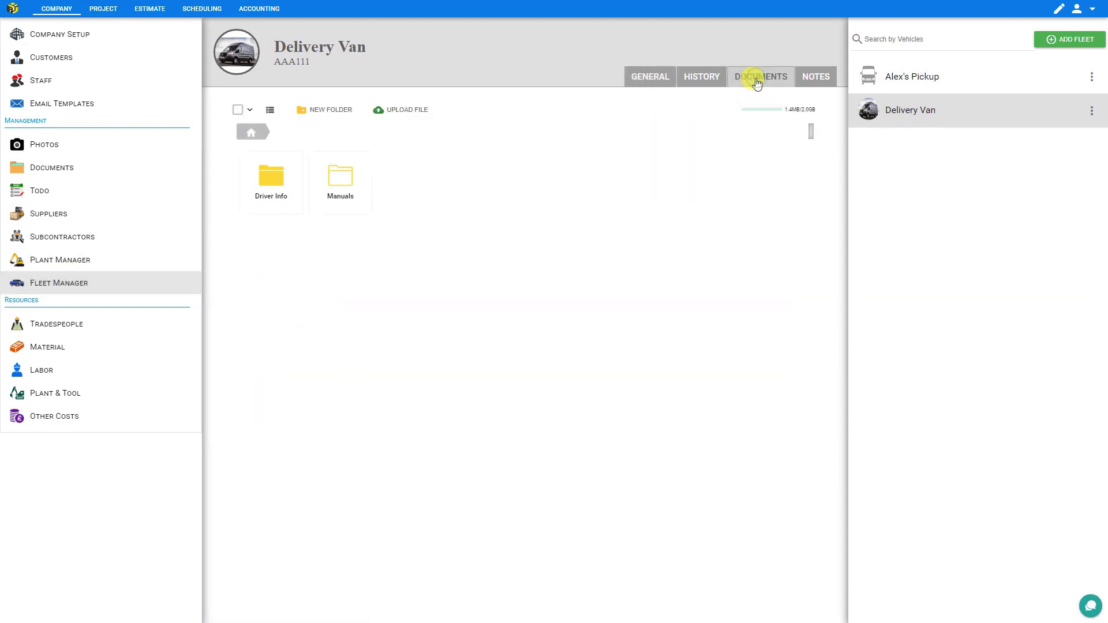
Step: Cut the Dr Lic PDF from the Driver Info folder and paste it into the main level of the Delivery Van's documents
{"action": "double_click", "coordinate": [277, 180]}
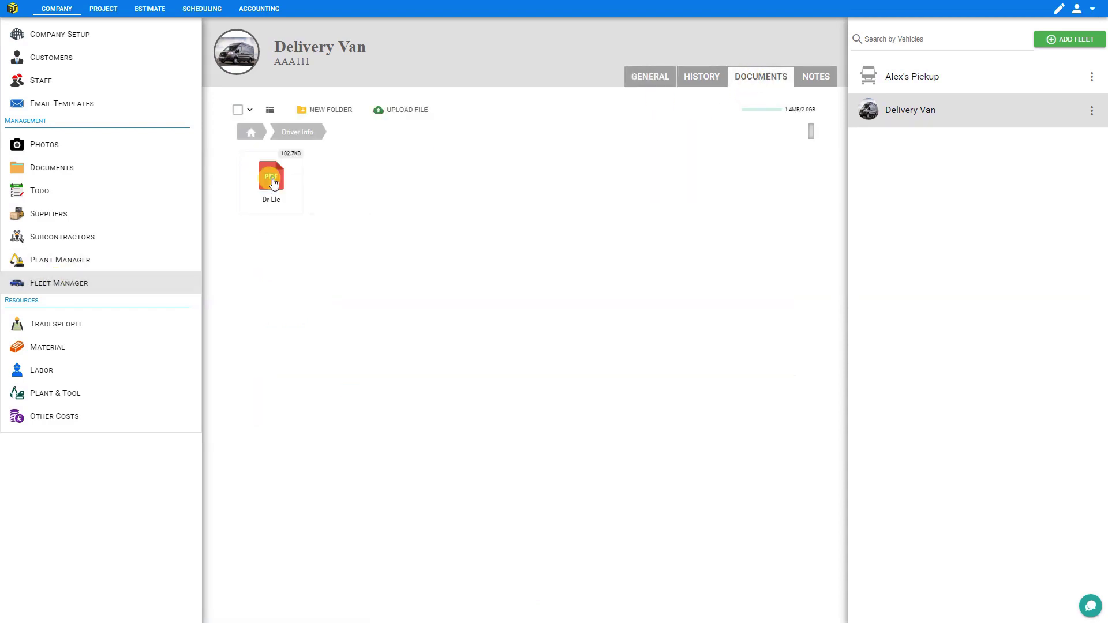
{"action": "left_click", "coordinate": [273, 183]}
{"action": "right_click", "coordinate": [274, 184]}
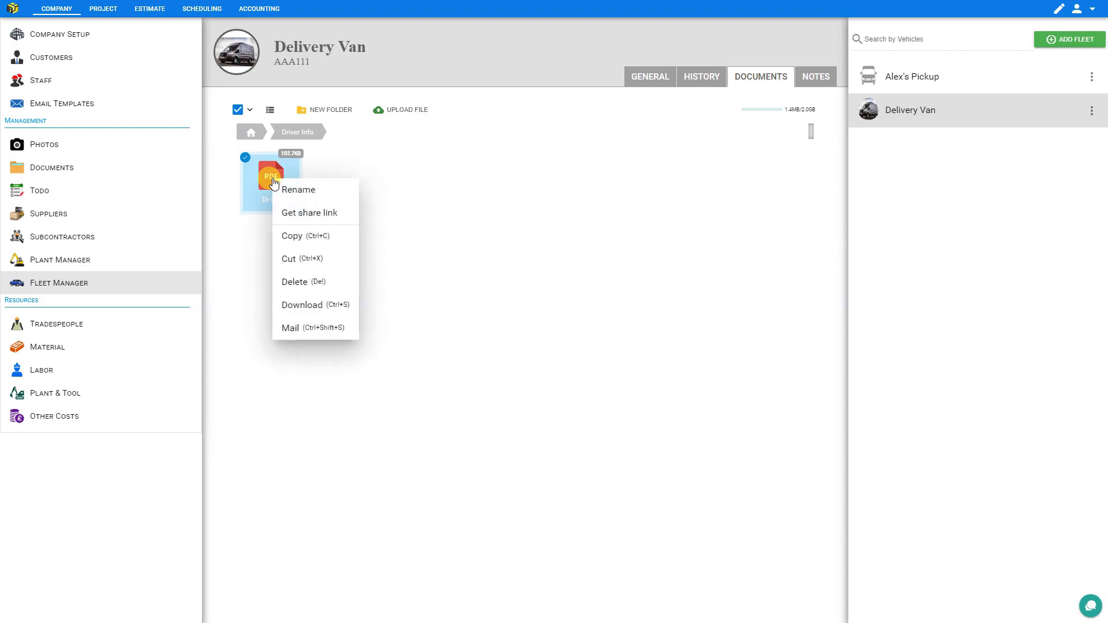
{"action": "left_click", "coordinate": [314, 263]}
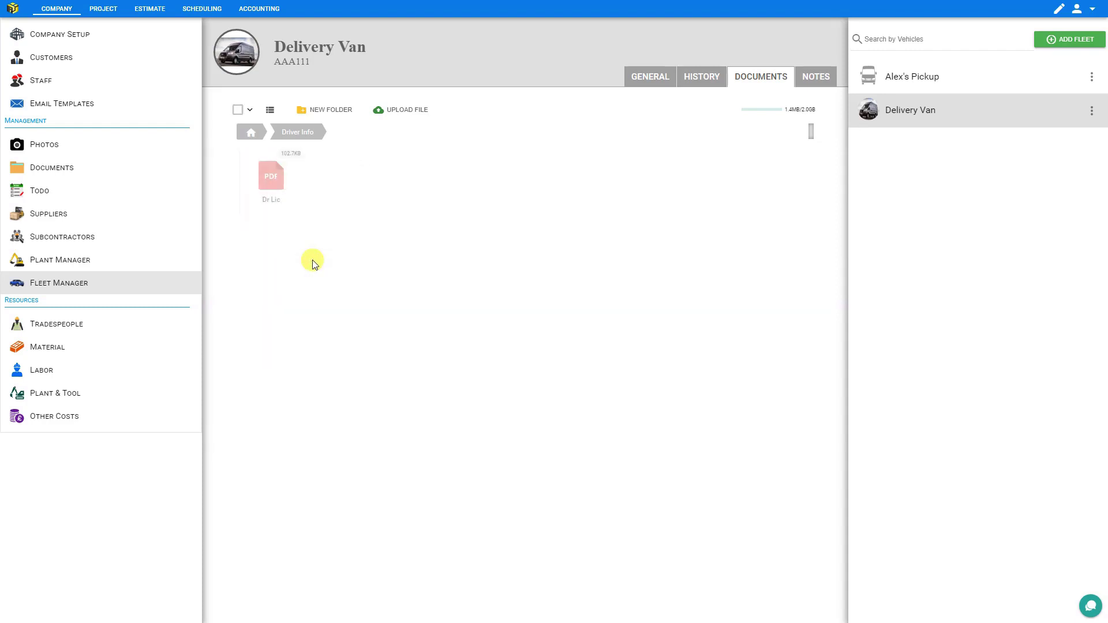
{"action": "left_click", "coordinate": [254, 139]}
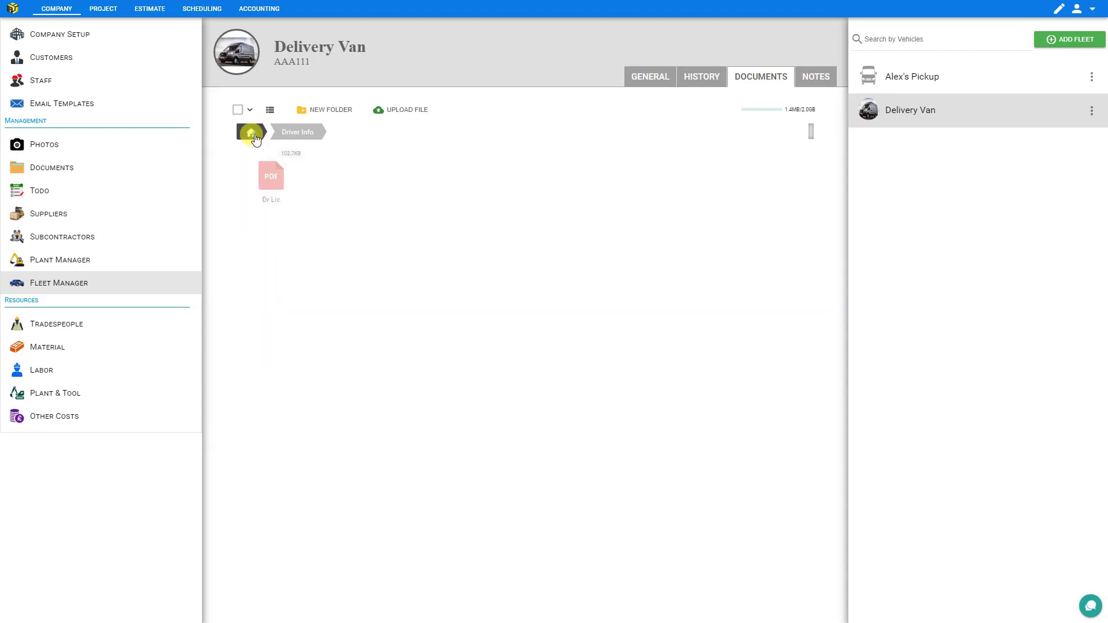
{"action": "right_click", "coordinate": [425, 198]}
{"action": "left_click", "coordinate": [444, 256]}
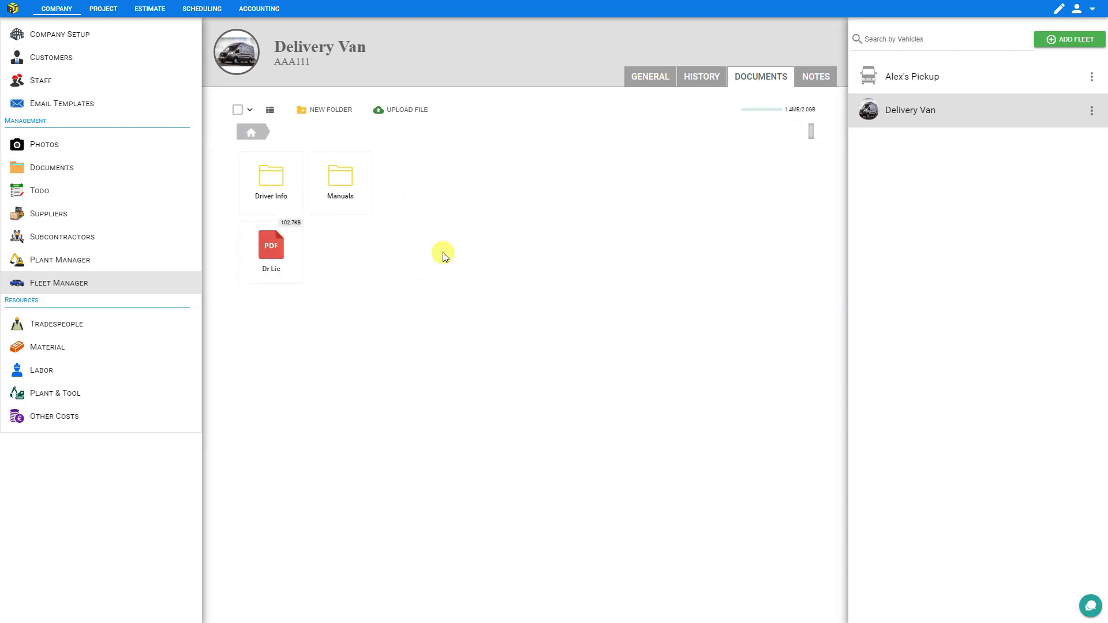
{"action": "left_click", "coordinate": [273, 181]}
{"action": "left_click", "coordinate": [250, 137]}
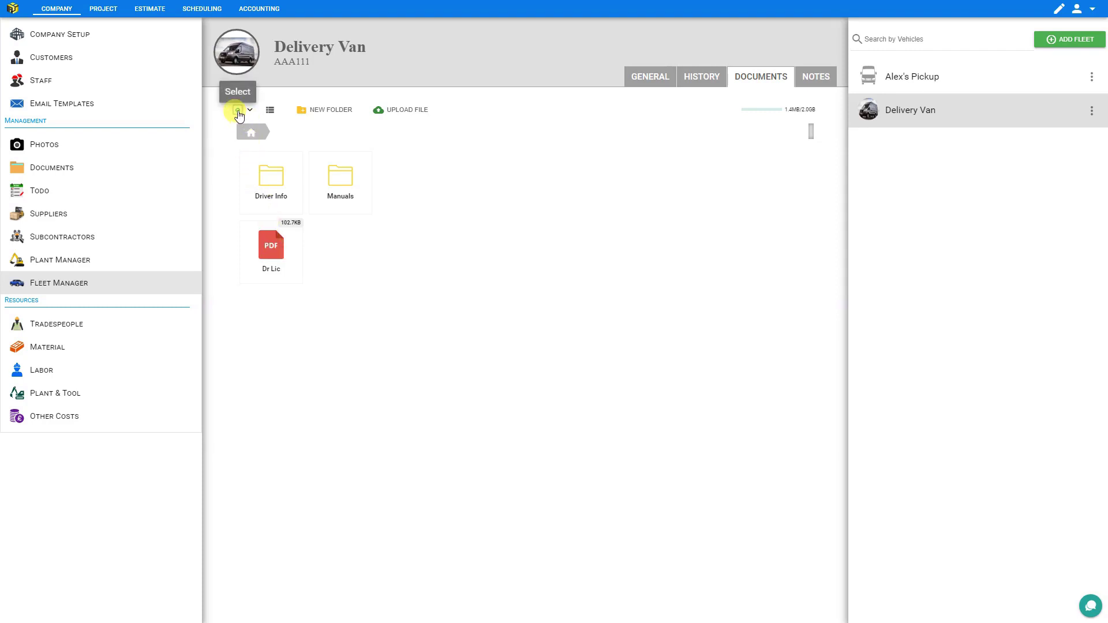
Step: Try the selection options on the Delivery Van's documents: all items, none, folders only and files only
{"action": "left_click", "coordinate": [238, 113]}
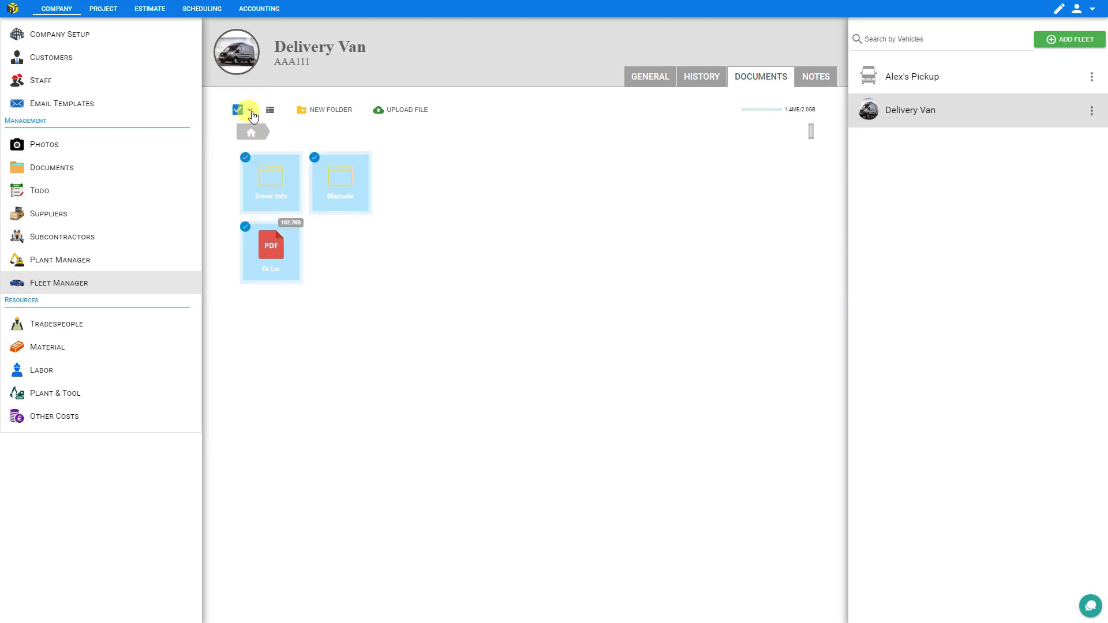
{"action": "left_click", "coordinate": [250, 111]}
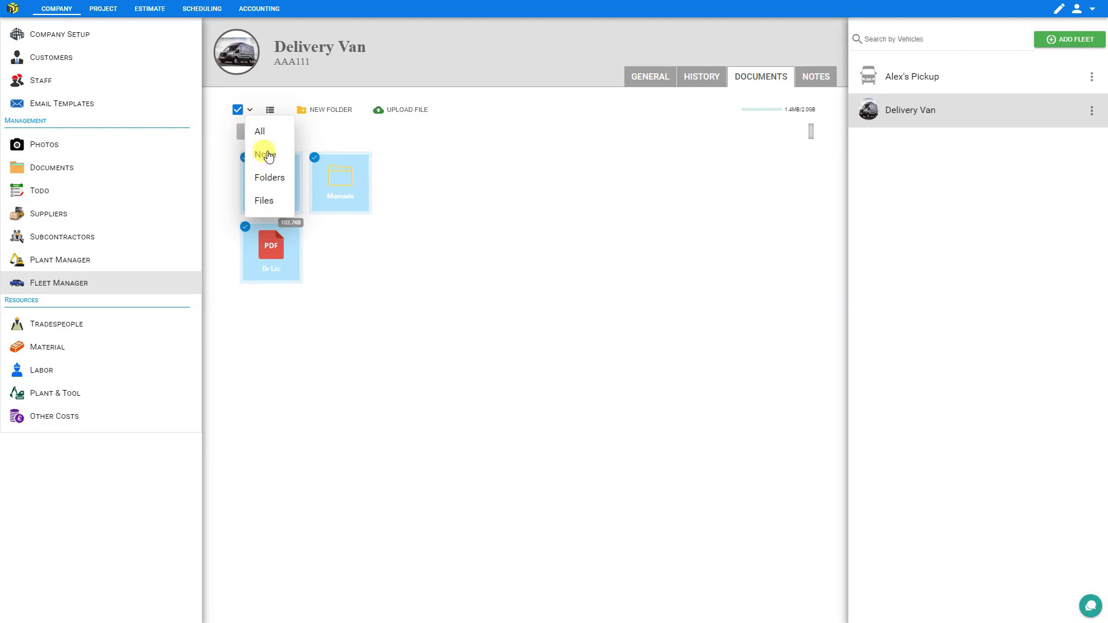
{"action": "left_click", "coordinate": [264, 153]}
{"action": "left_click", "coordinate": [250, 110]}
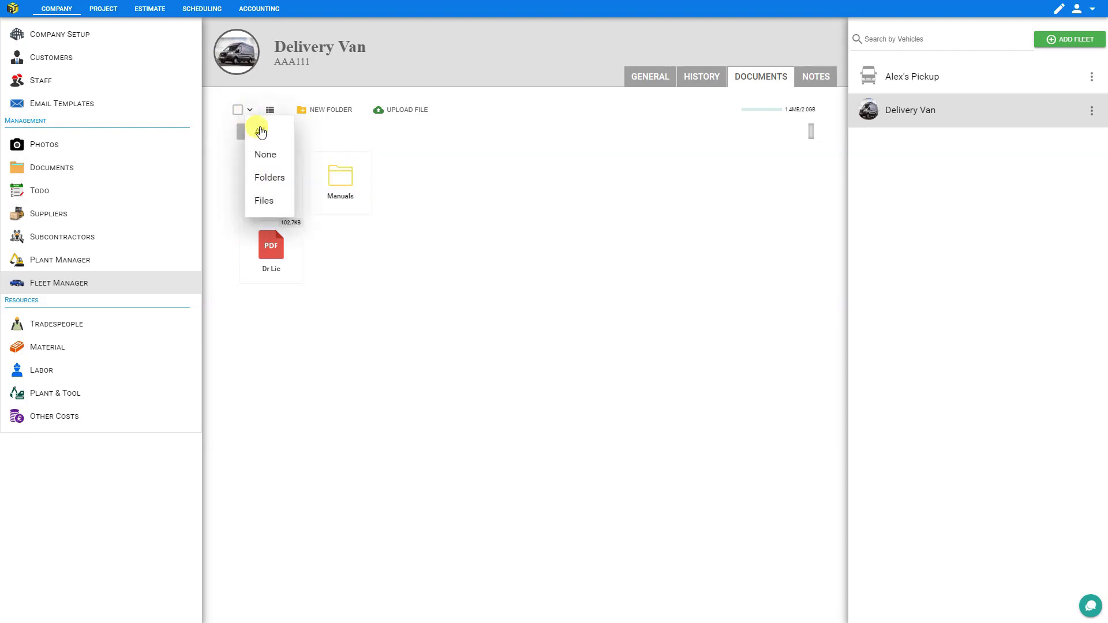
{"action": "left_click", "coordinate": [268, 177]}
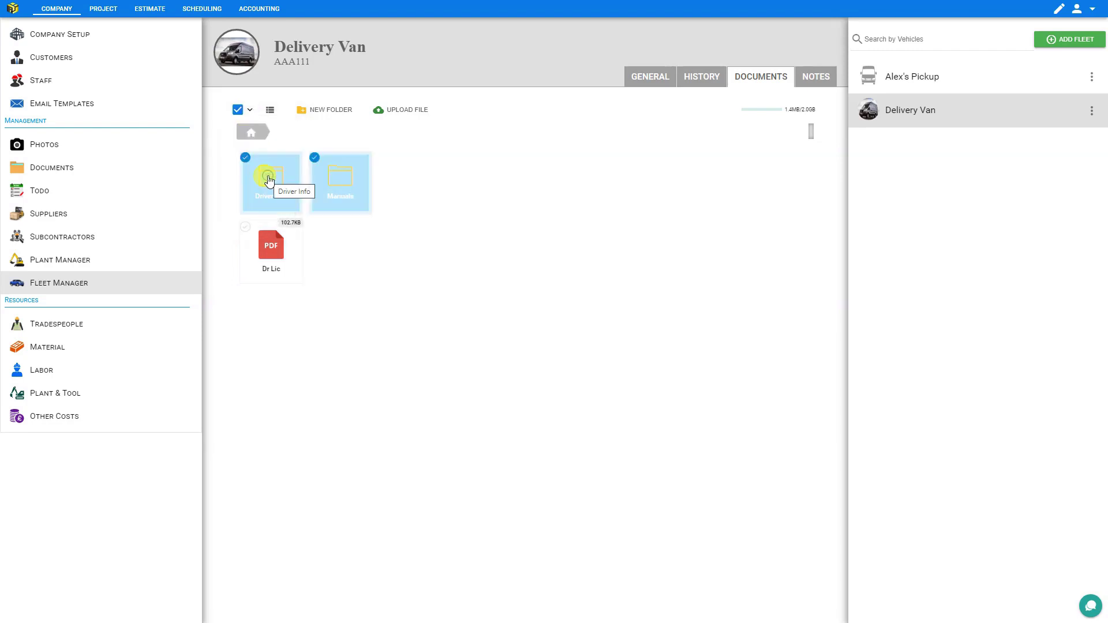
{"action": "left_click", "coordinate": [250, 110]}
{"action": "left_click", "coordinate": [262, 200]}
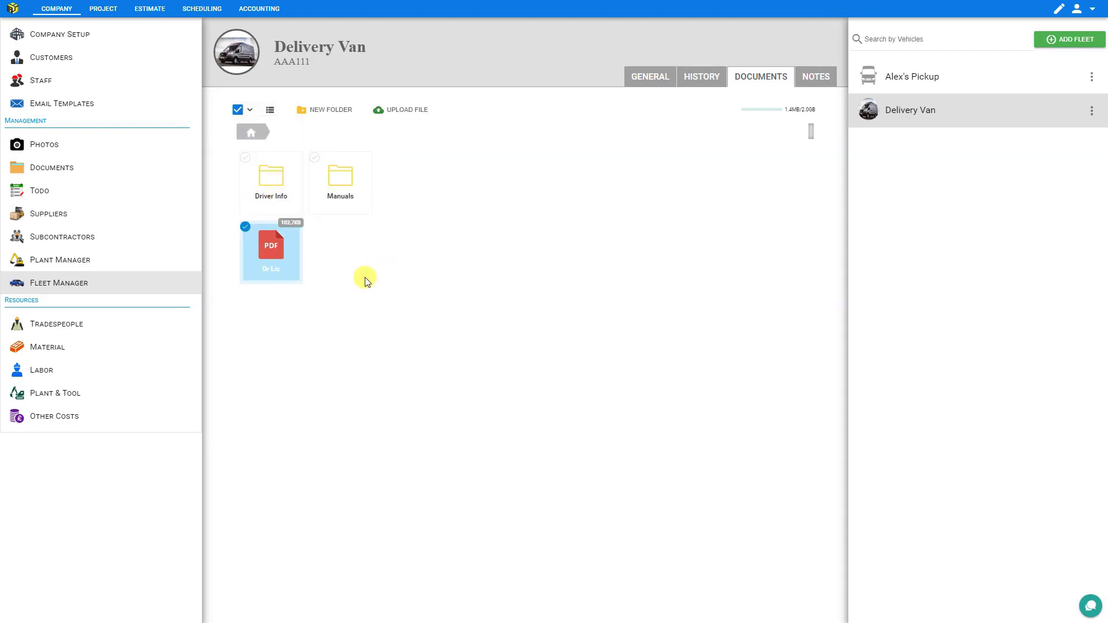
Step: Multi-select the folders and the Dr Lic PDF, and switch the documents to list view and back to tiles
{"action": "left_click", "coordinate": [348, 188]}
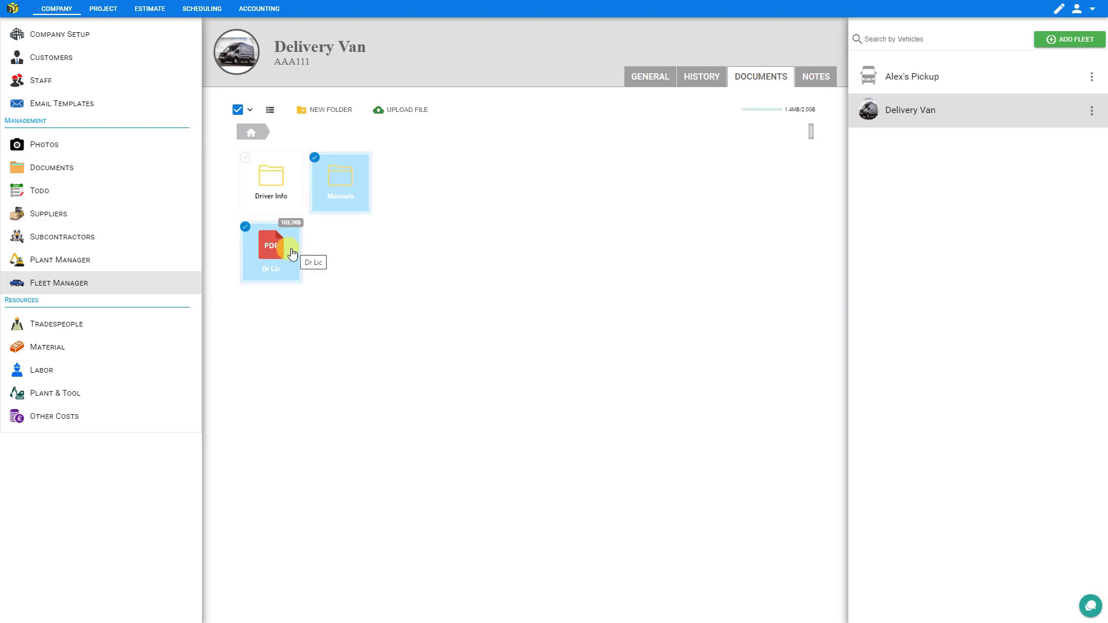
{"action": "left_click", "coordinate": [270, 186]}
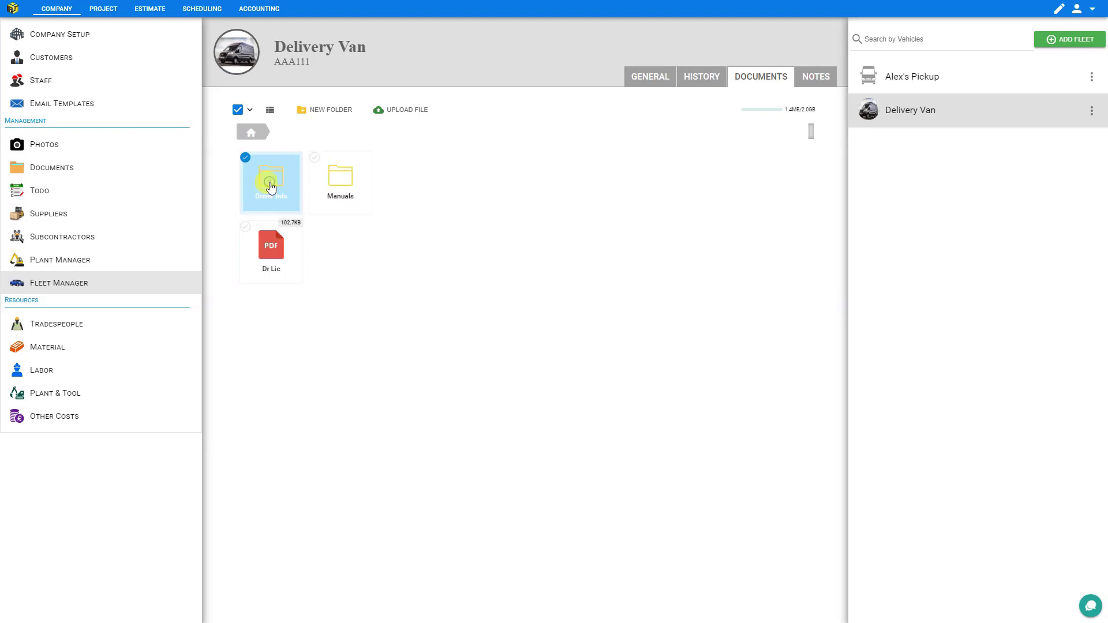
{"action": "left_click", "coordinate": [276, 244], "text": "shift"}
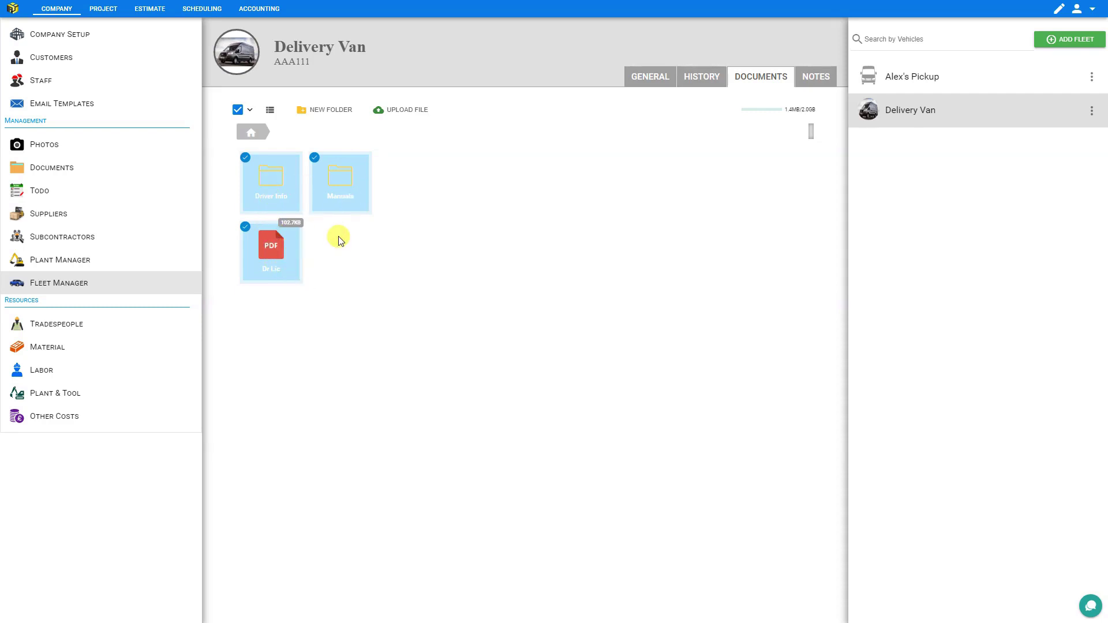
{"action": "left_click", "coordinate": [270, 111]}
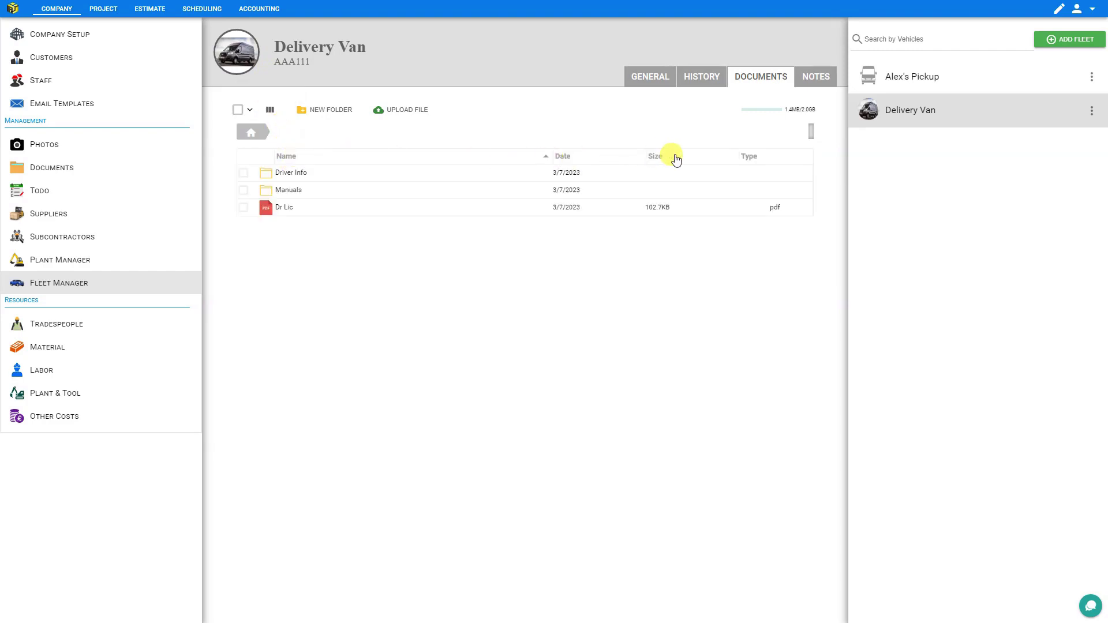
{"action": "left_click", "coordinate": [270, 112]}
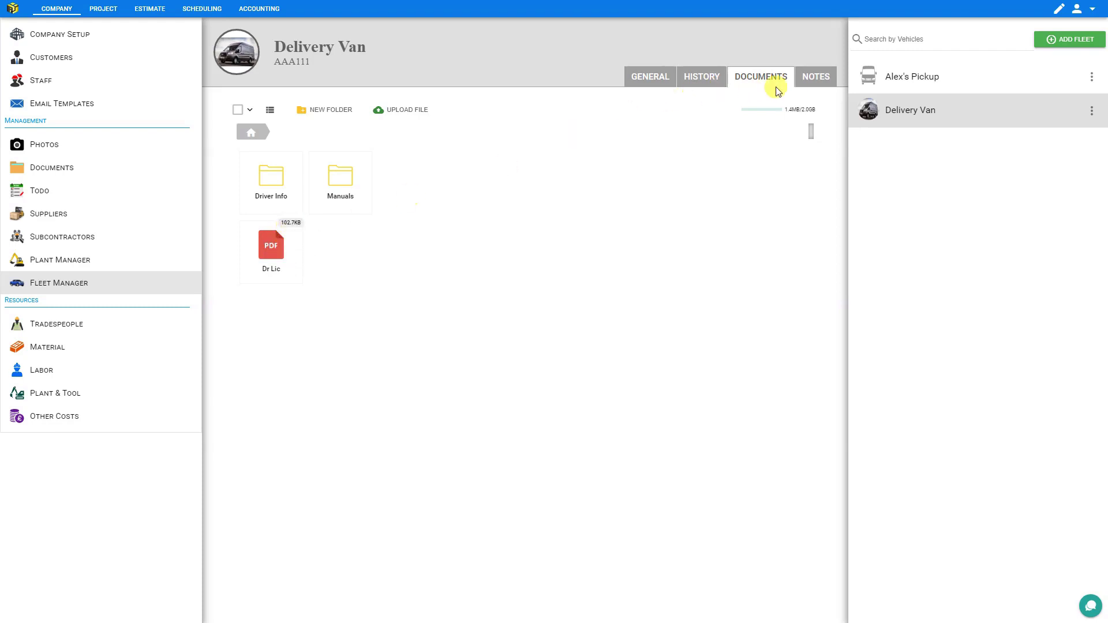
Step: Add three blank note entries to the Delivery Van's notes
{"action": "left_click", "coordinate": [816, 80]}
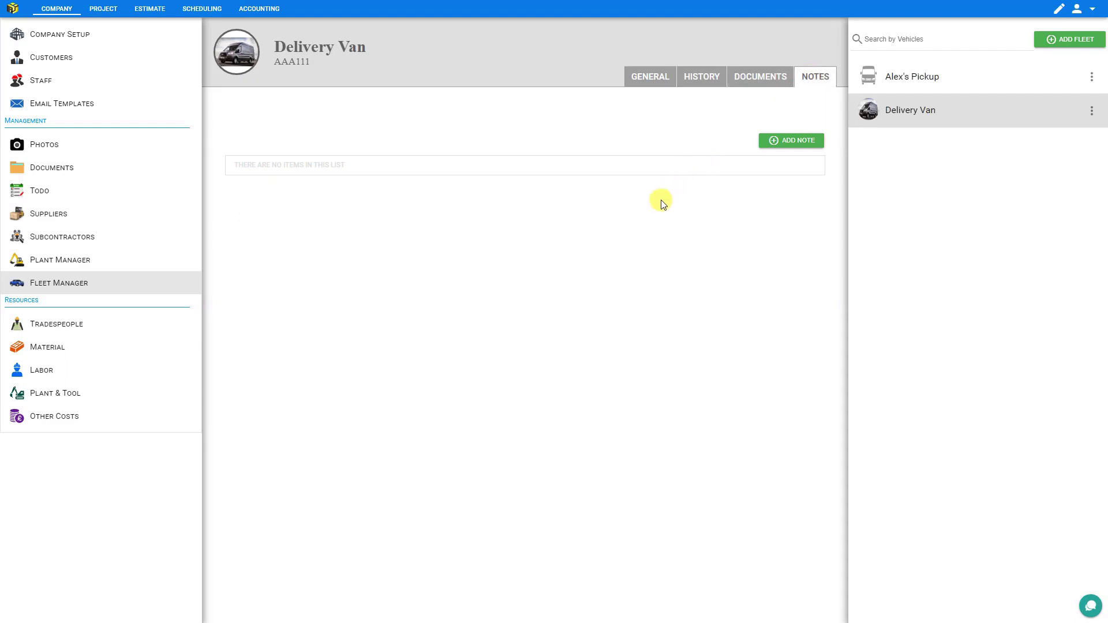
{"action": "left_click", "coordinate": [799, 141]}
{"action": "left_click", "coordinate": [799, 141]}
{"action": "left_click", "coordinate": [799, 142]}
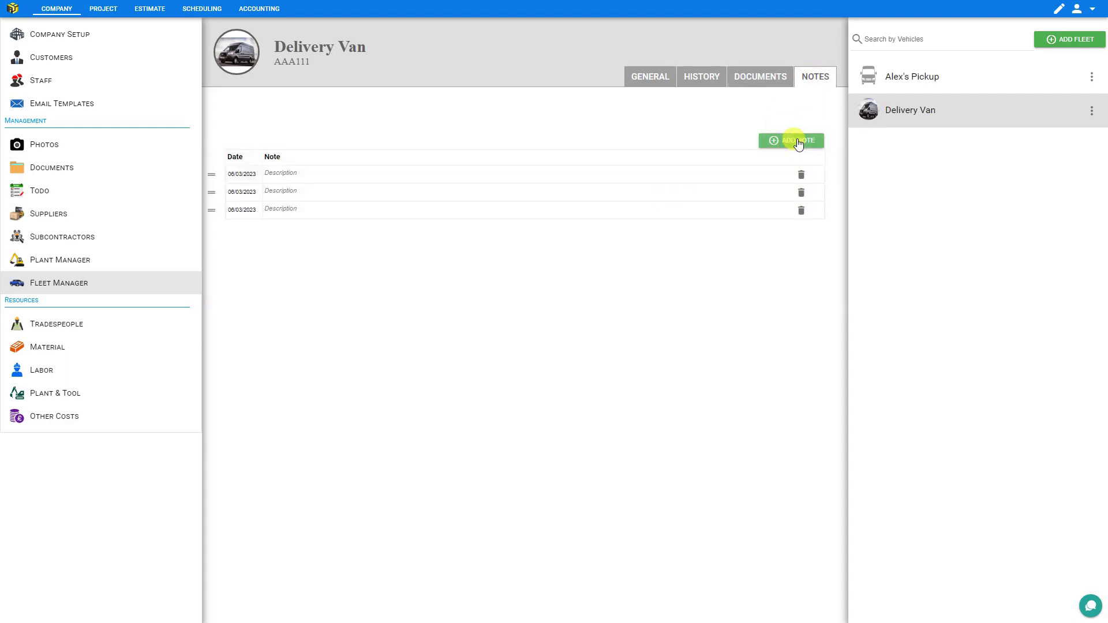
Step: Set one blank note's date to 07/10/2021 and place that note first in the Delivery Van's notes list
{"action": "left_click", "coordinate": [249, 175]}
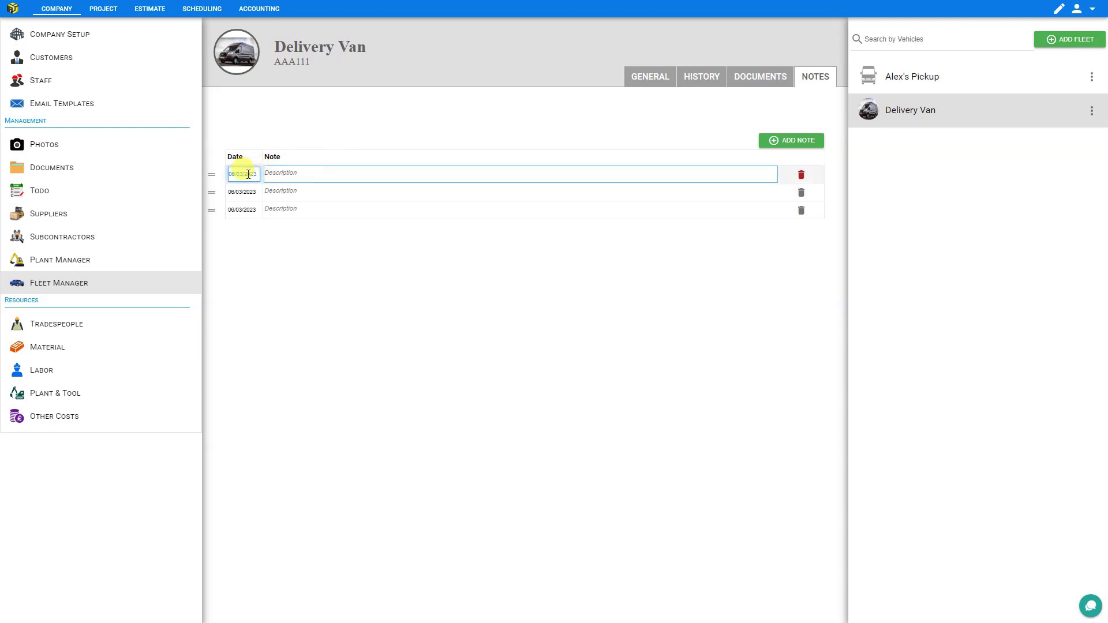
{"action": "left_click", "coordinate": [245, 174]}
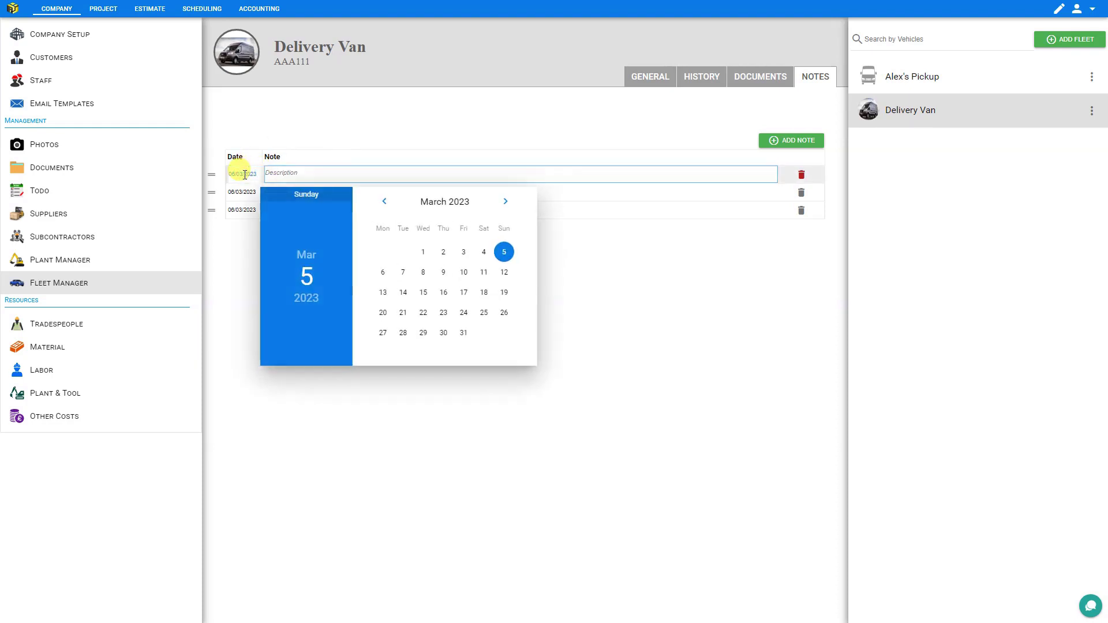
{"action": "left_click", "coordinate": [385, 202]}
{"action": "left_click", "coordinate": [385, 202]}
{"action": "left_click", "coordinate": [384, 202]}
{"action": "left_click", "coordinate": [384, 202]}
{"action": "left_click", "coordinate": [384, 202]}
{"action": "left_click", "coordinate": [304, 299]}
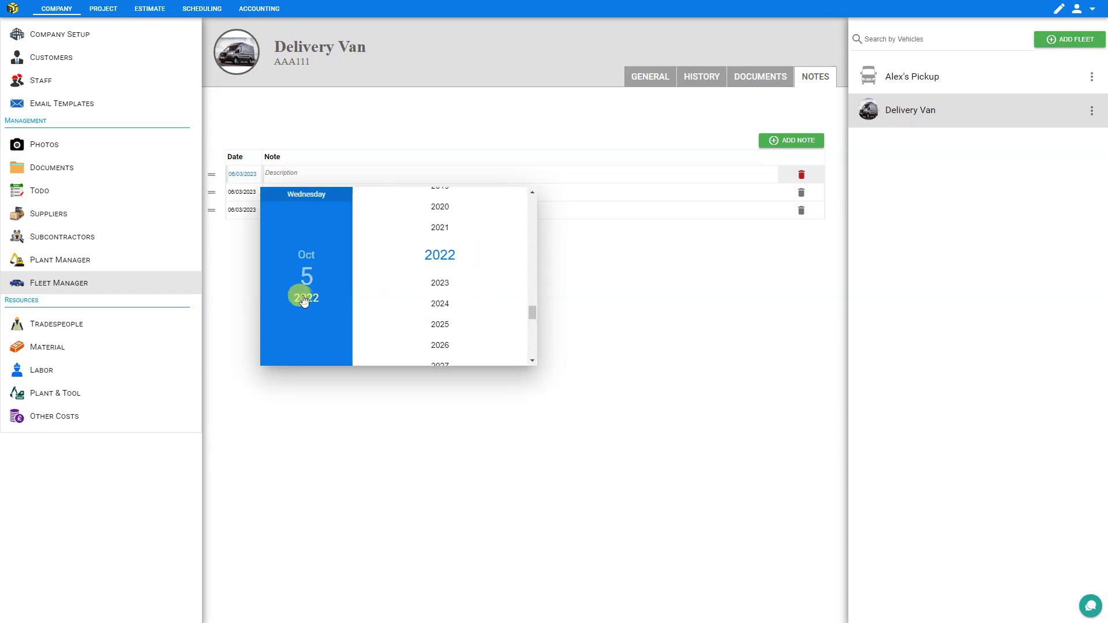
{"action": "left_click", "coordinate": [466, 327]}
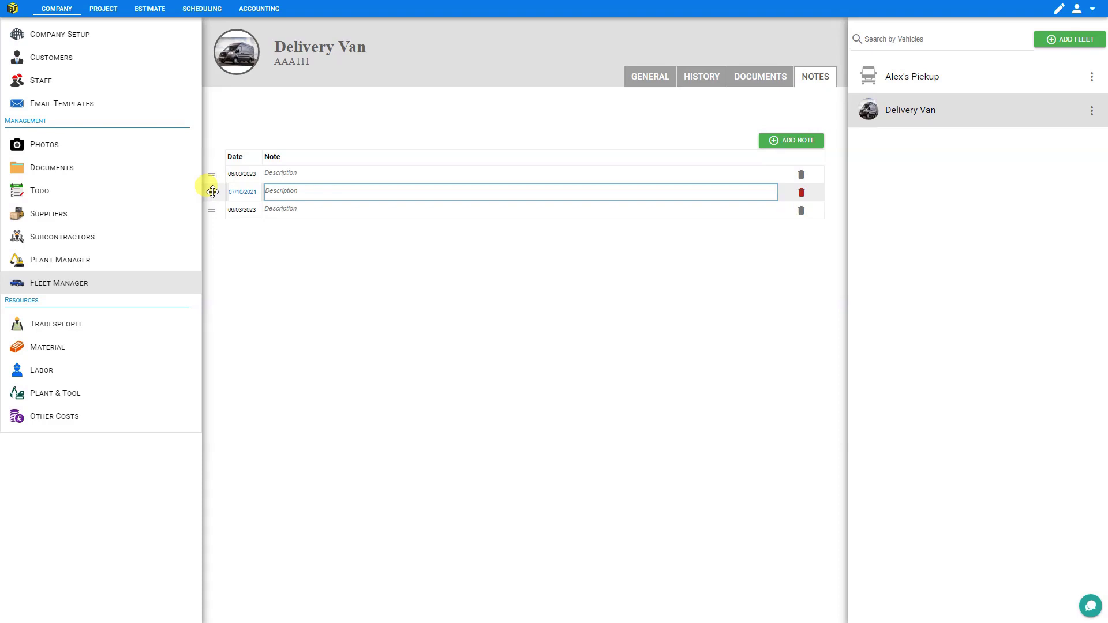
{"action": "mouse_move", "coordinate": [212, 192]}
{"action": "left_mouse_down"}
{"action": "mouse_move", "coordinate": [205, 166]}
{"action": "mouse_move", "coordinate": [212, 179]}
{"action": "left_mouse_up"}
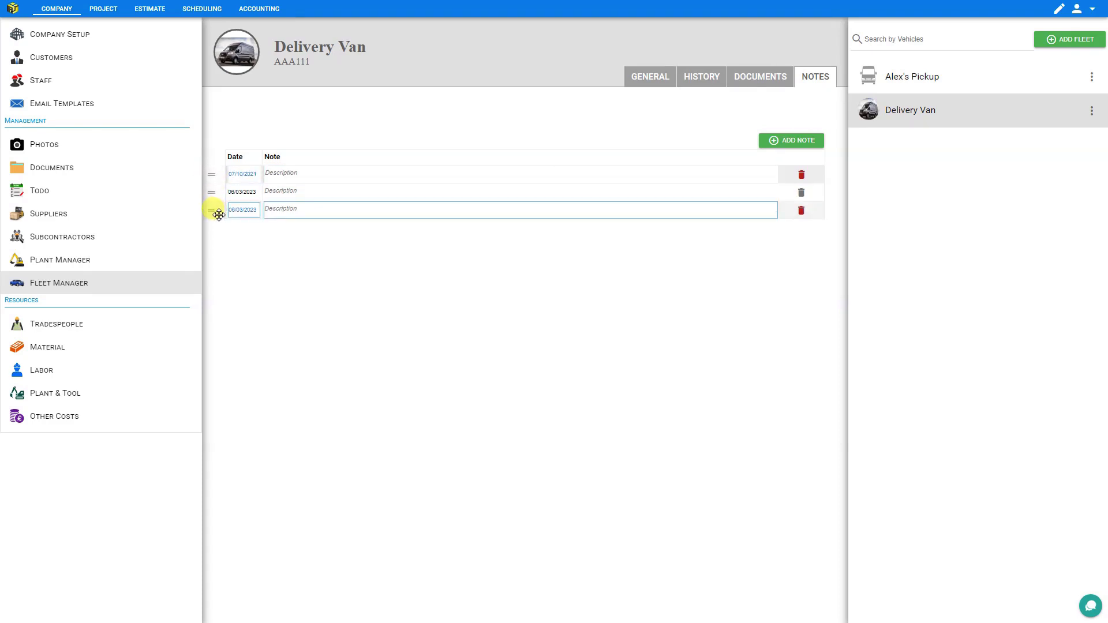
Step: Search the vehicle list for "van", clear the search, and open the Delivery Van's options
{"action": "left_click", "coordinate": [894, 39]}
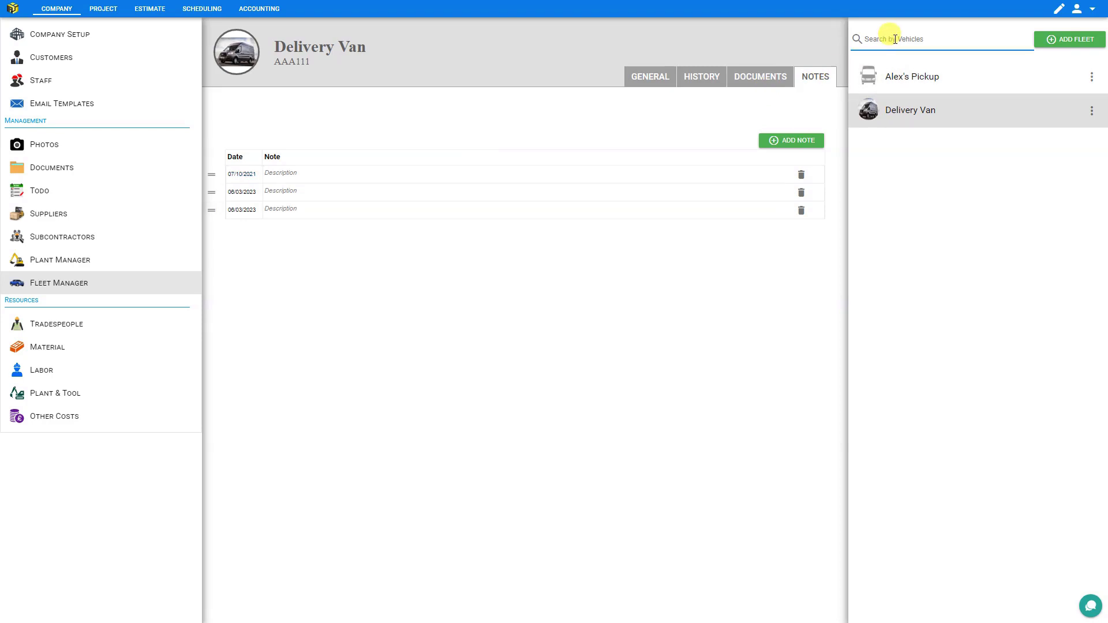
{"action": "type", "text": "van"}
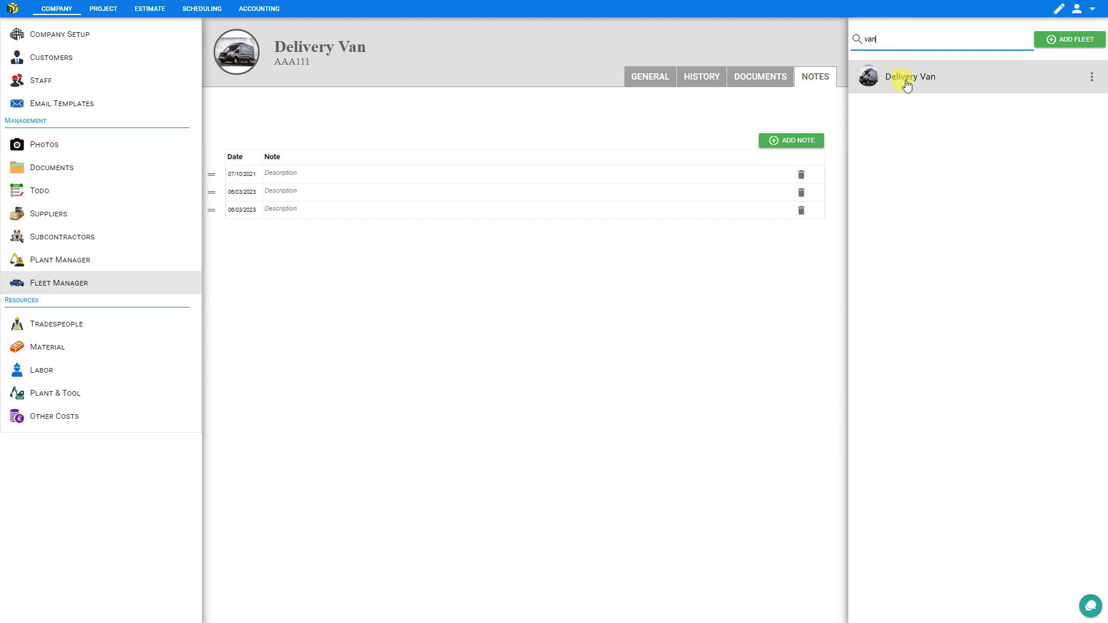
{"action": "key", "text": "BackSpace"}
{"action": "key", "text": "BackSpace"}
{"action": "key", "text": "BackSpace"}
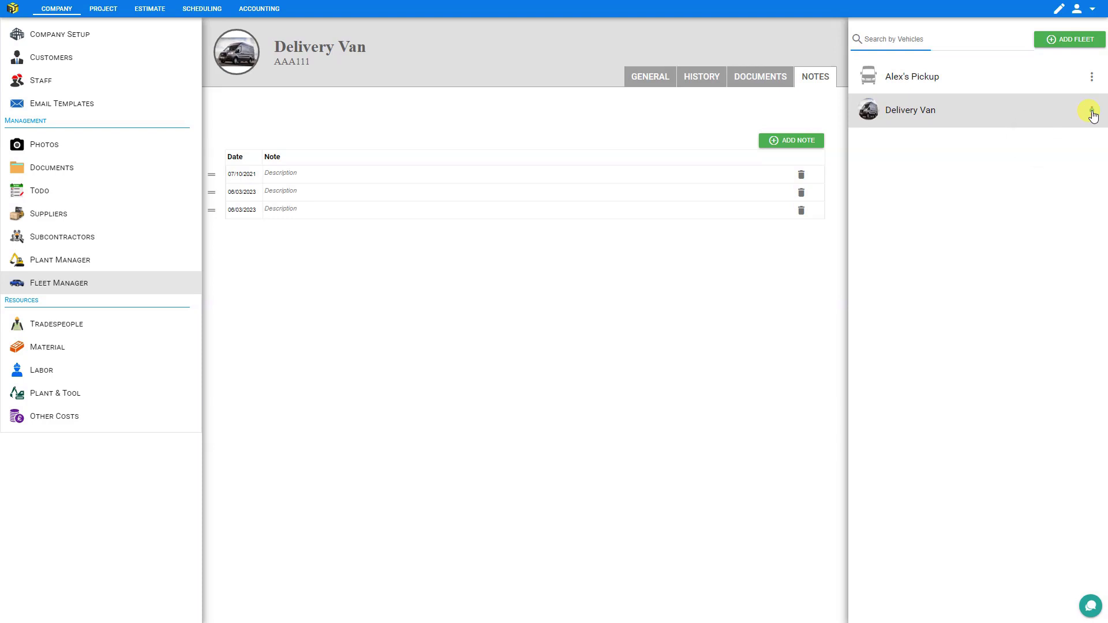
{"action": "left_click", "coordinate": [1091, 111]}
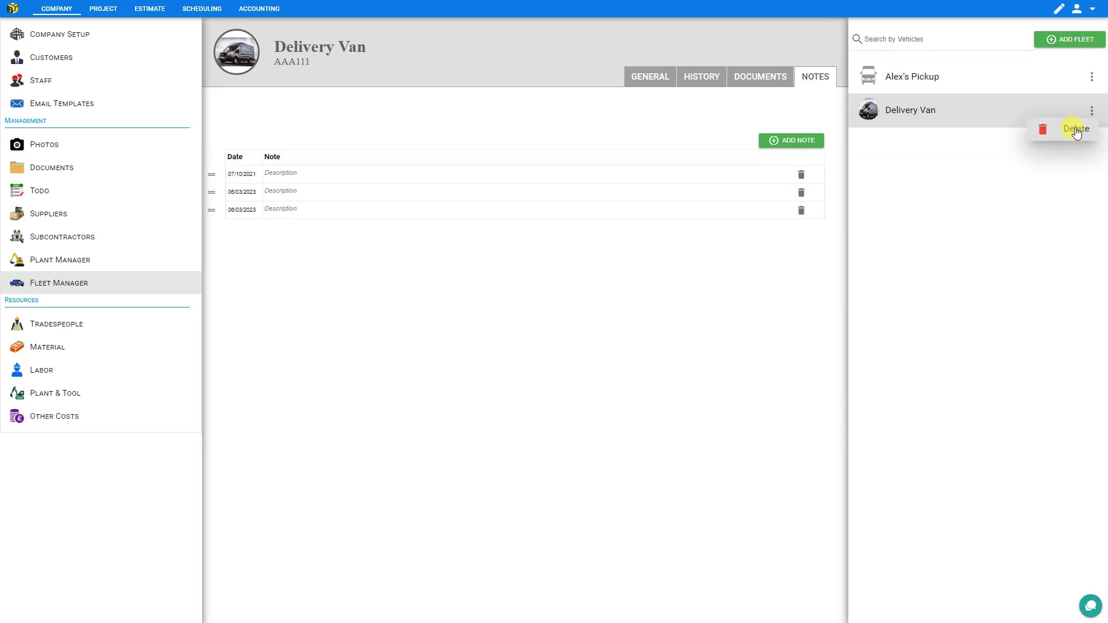
Step: Open the Plant Manager and upload an excavator picture as the image of the 5 ton Excavator
{"action": "left_click", "coordinate": [52, 261]}
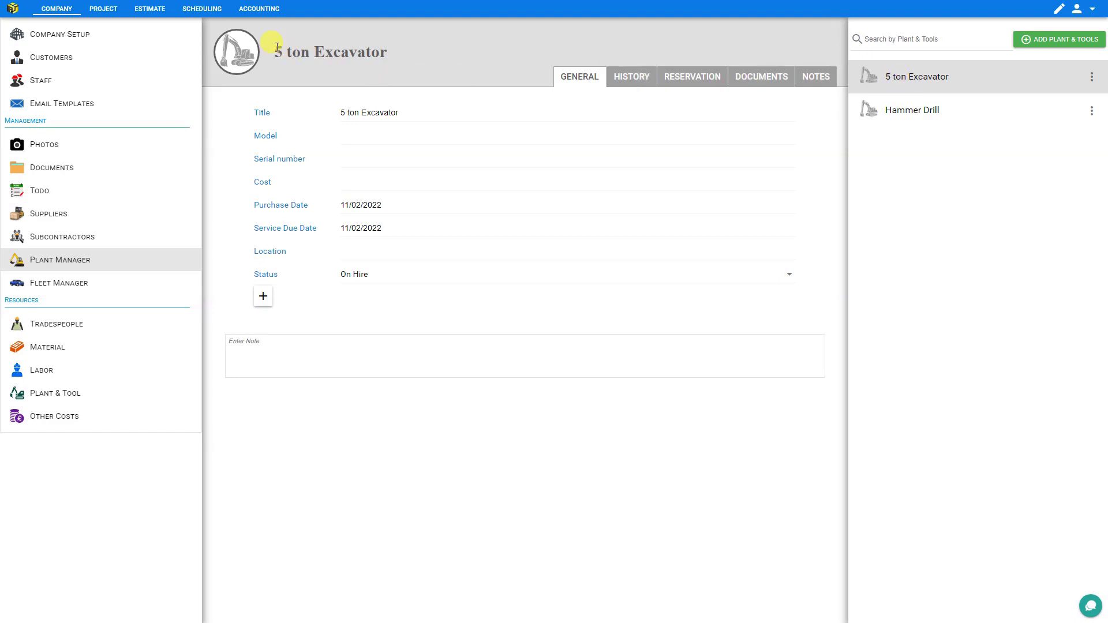
{"action": "mouse_move", "coordinate": [242, 48]}
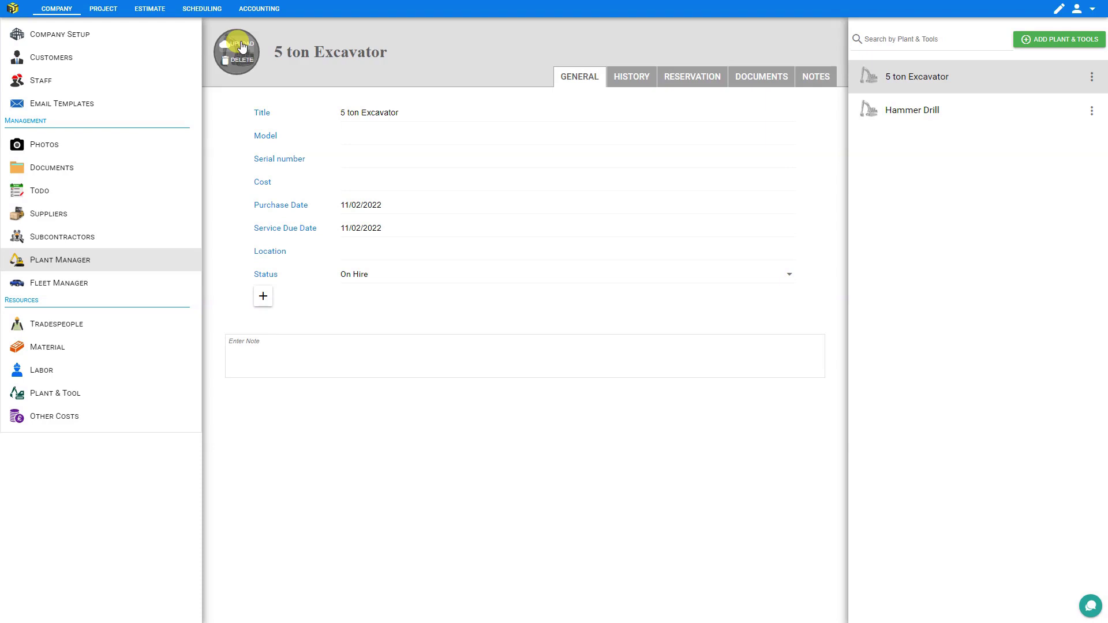
{"action": "left_click", "coordinate": [242, 46]}
{"action": "left_click", "coordinate": [477, 295]}
{"action": "left_click", "coordinate": [483, 301]}
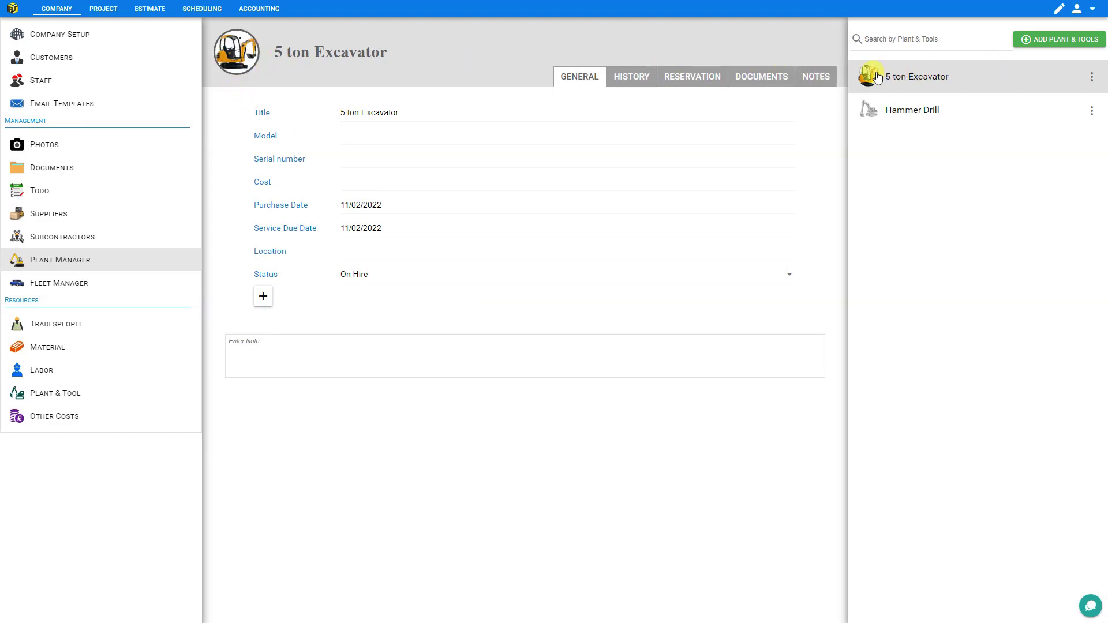
Step: Upload a drill picture as the image of the Hammer Drill
{"action": "left_click", "coordinate": [876, 111]}
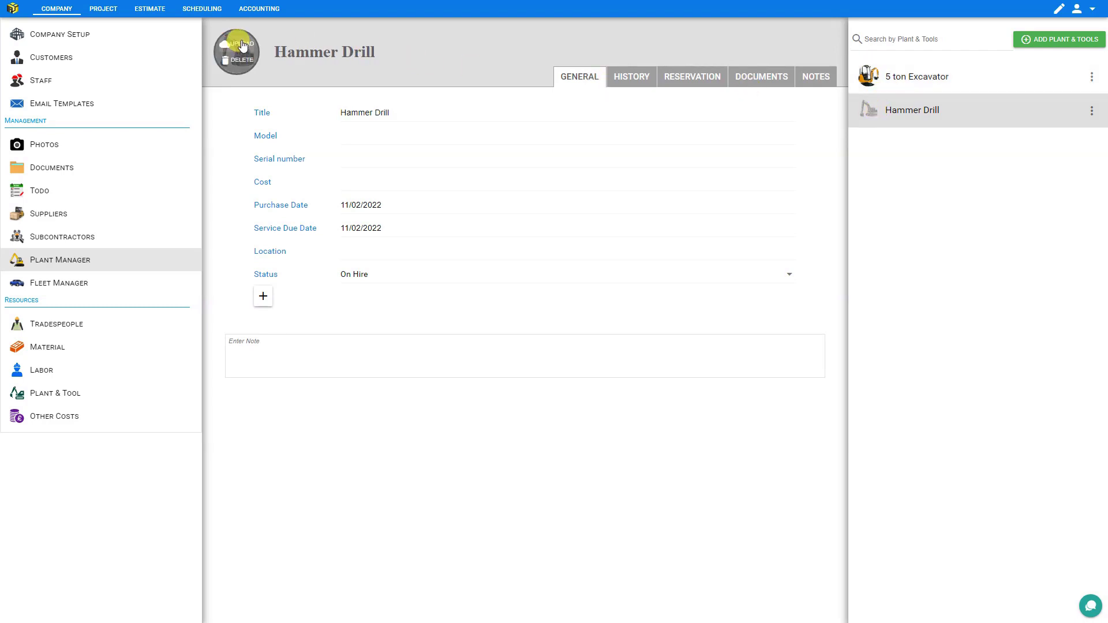
{"action": "left_click", "coordinate": [243, 52]}
{"action": "left_click", "coordinate": [469, 295]}
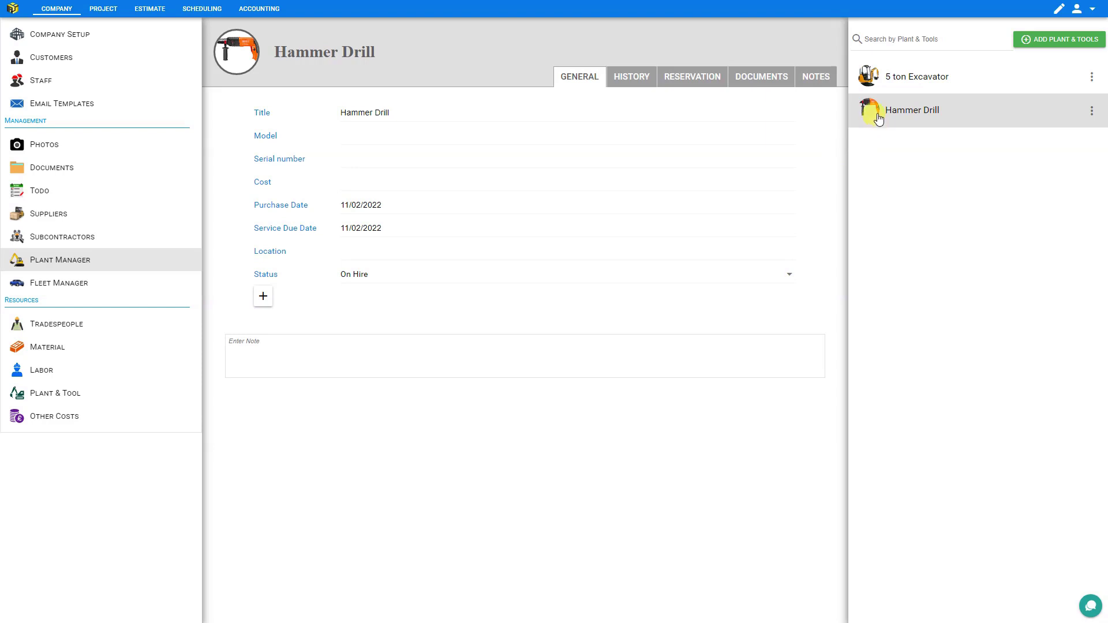
Step: Enter the 5 ton Excavator's model as JCB, its serial number as 00001111 and its cost as 150000
{"action": "left_click", "coordinate": [910, 75]}
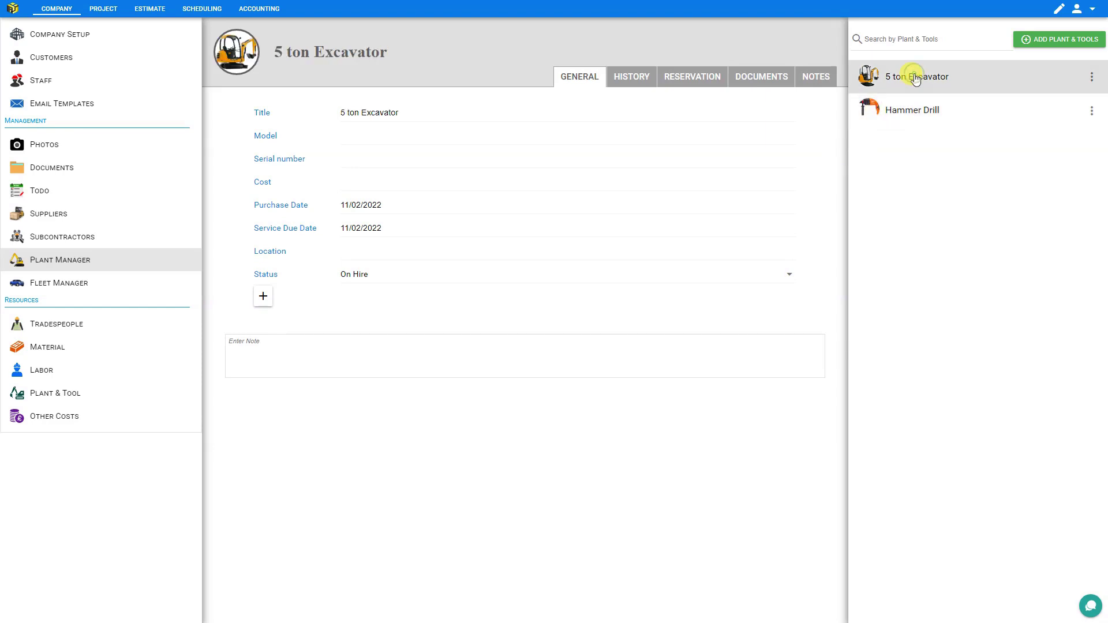
{"action": "left_click", "coordinate": [370, 136]}
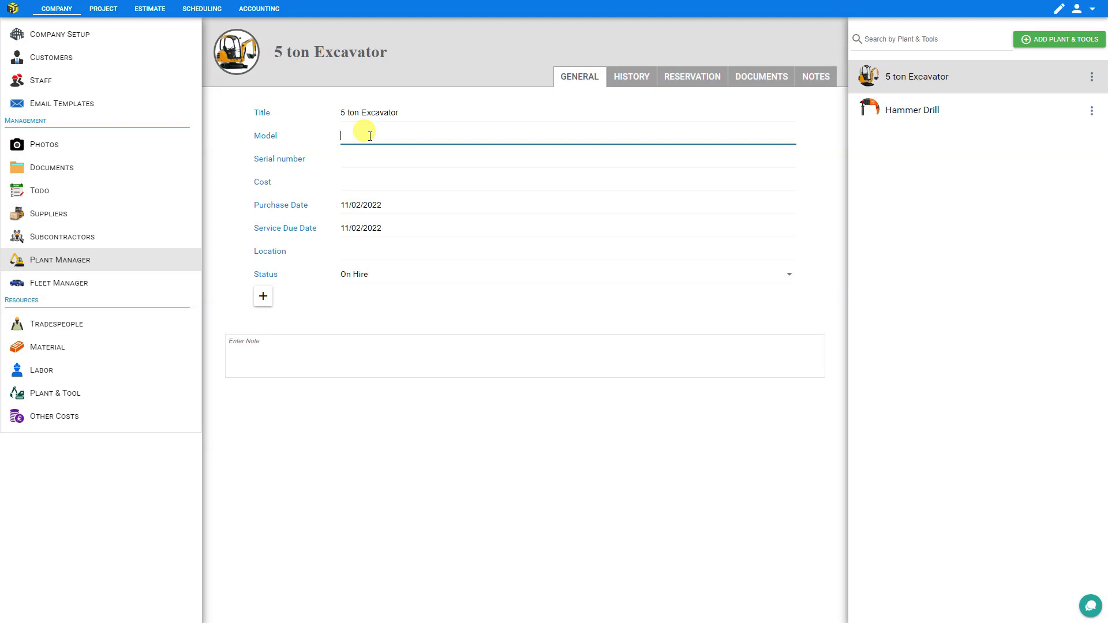
{"action": "left_click", "coordinate": [364, 157]}
{"action": "type", "text": "00001111"}
{"action": "left_click", "coordinate": [364, 181]}
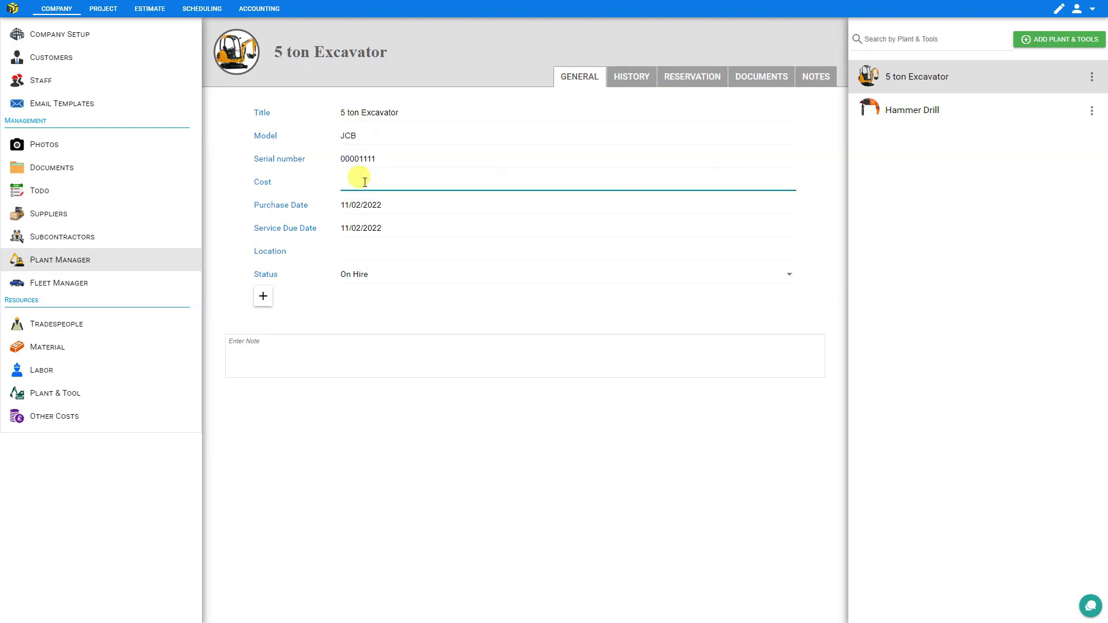
{"action": "type", "text": "150000"}
Step: Set the 5 ton Excavator's location to Storage Yard and its status to Available
{"action": "left_click", "coordinate": [366, 205]}
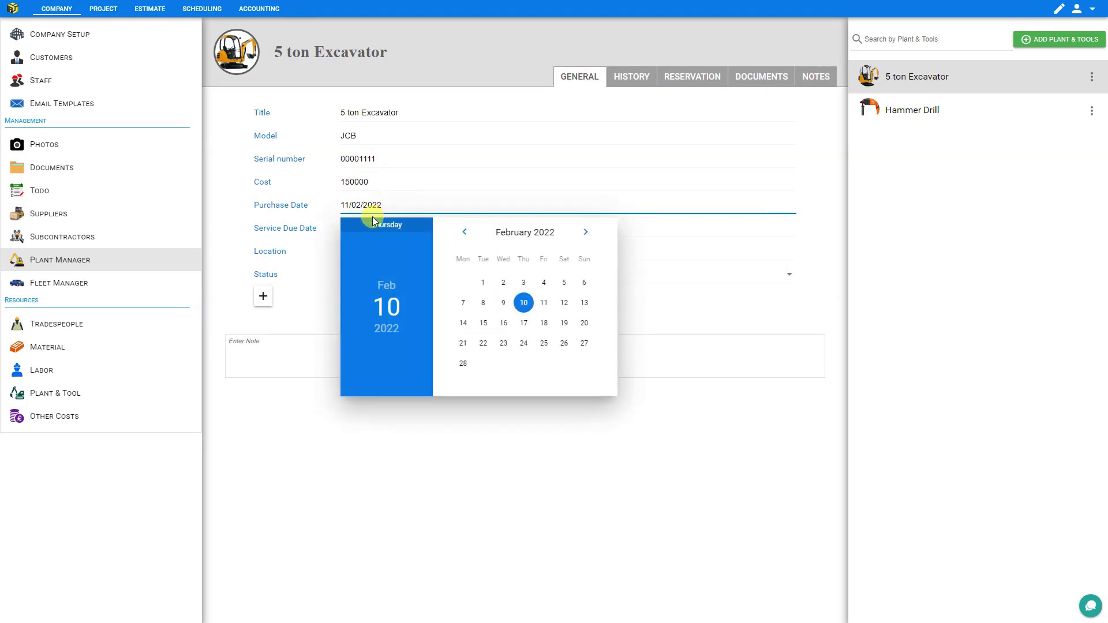
{"action": "left_click", "coordinate": [320, 231]}
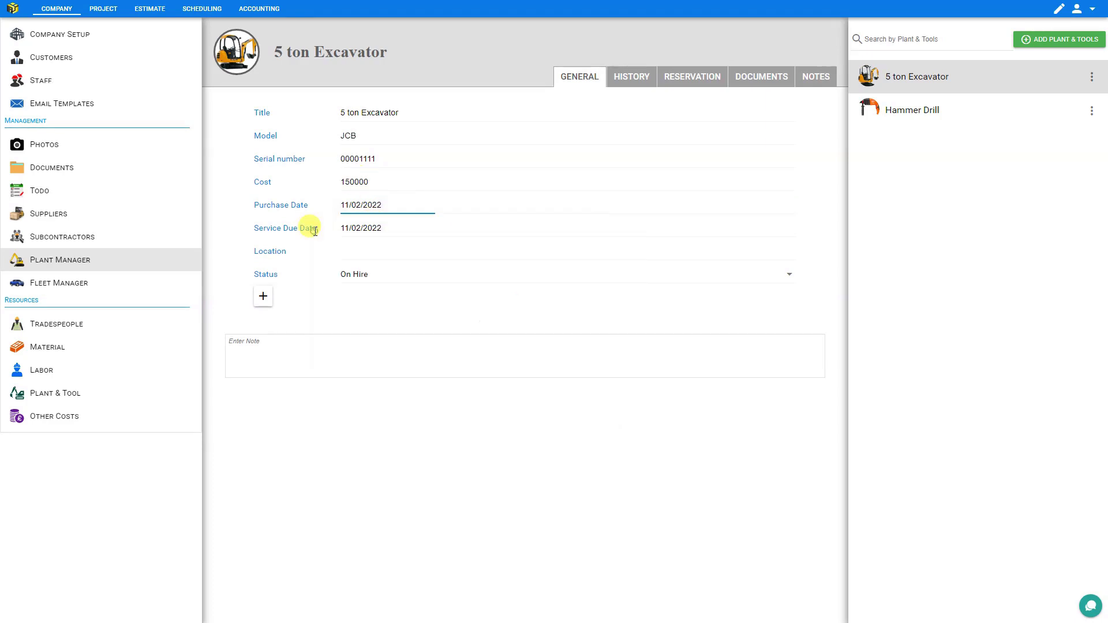
{"action": "left_click", "coordinate": [362, 249]}
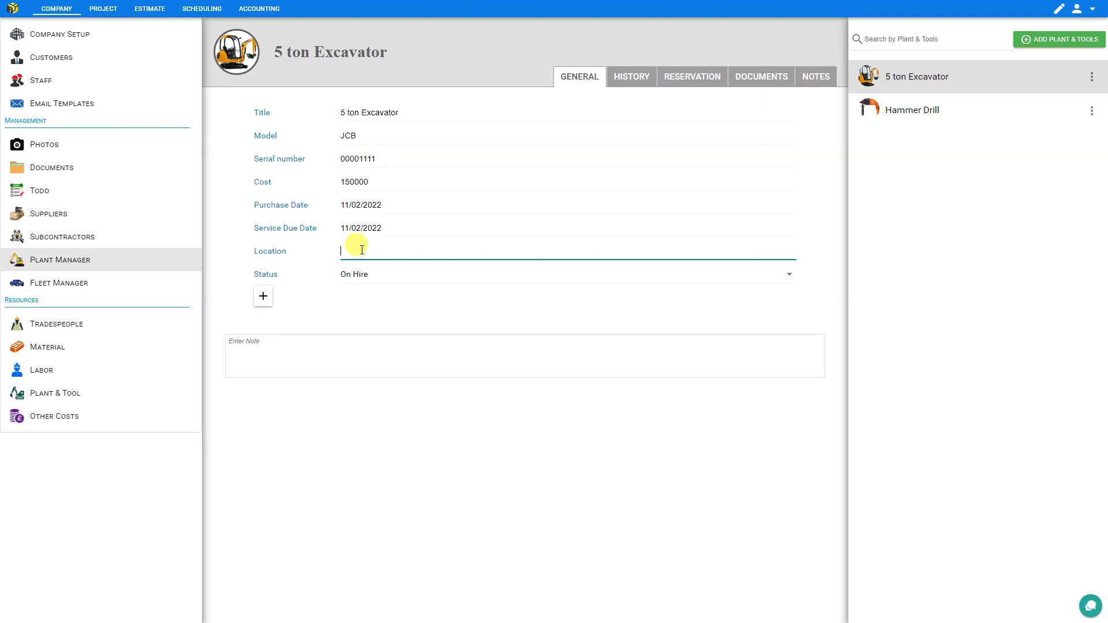
{"action": "type", "text": "Storage Yard"}
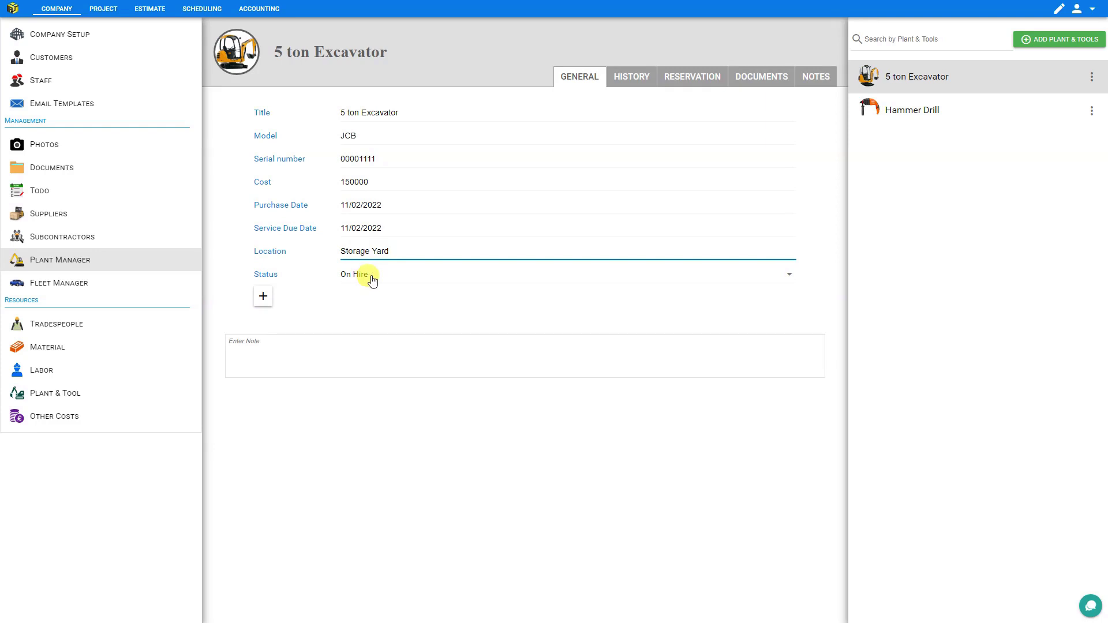
{"action": "left_click", "coordinate": [371, 276]}
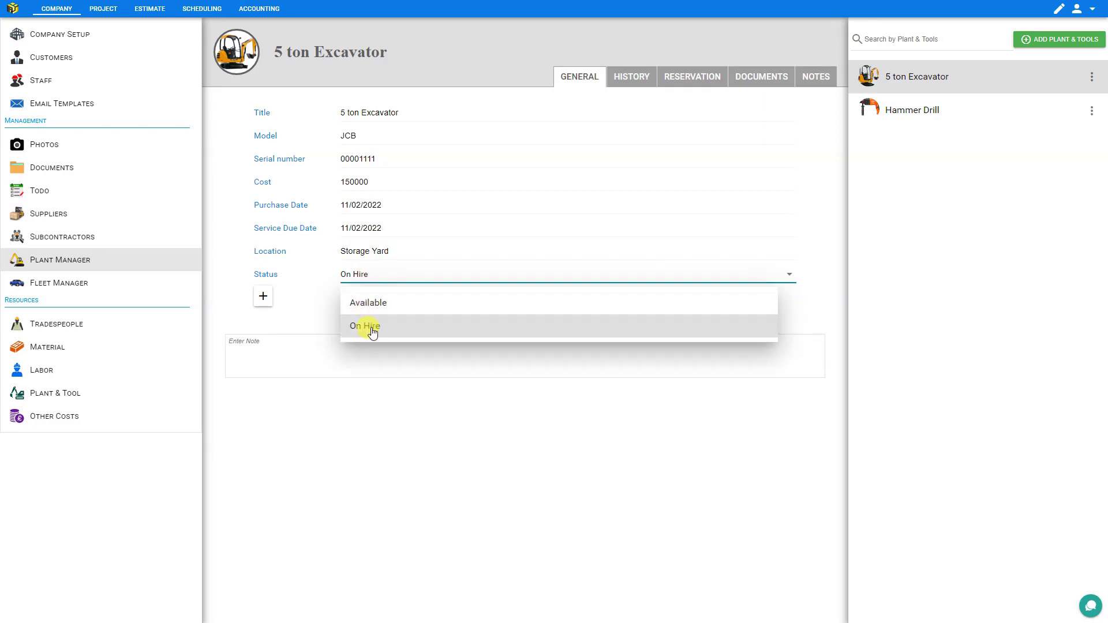
{"action": "left_click", "coordinate": [381, 302]}
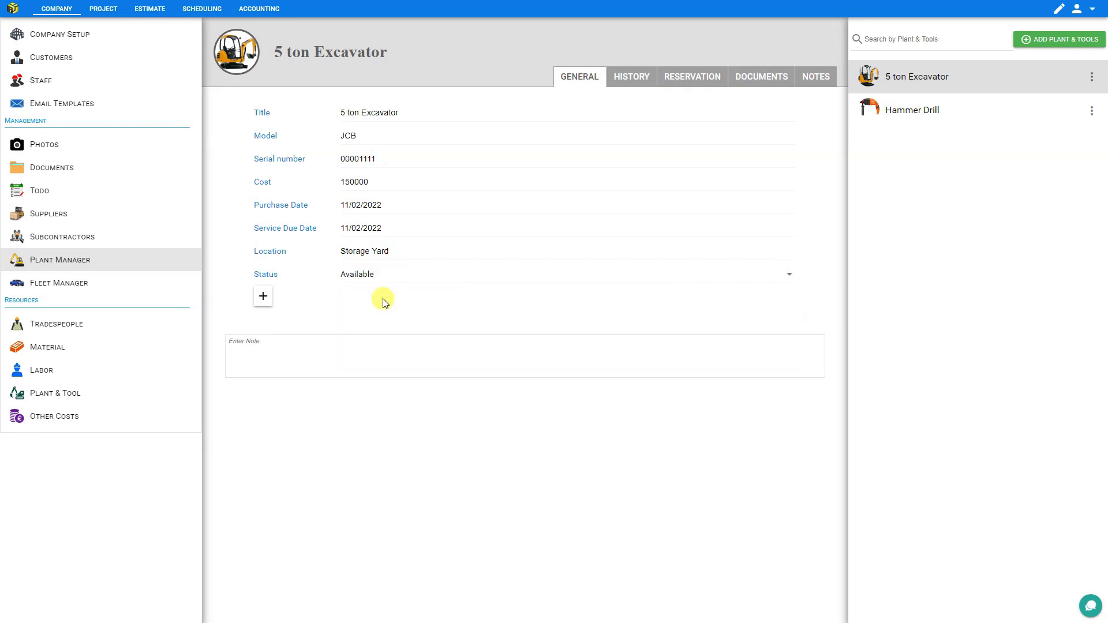
Step: Add a global text field titled "Anti-Theft Engraving #" to the 5 ton Excavator's general details
{"action": "left_click", "coordinate": [263, 296]}
{"action": "left_click", "coordinate": [511, 100]}
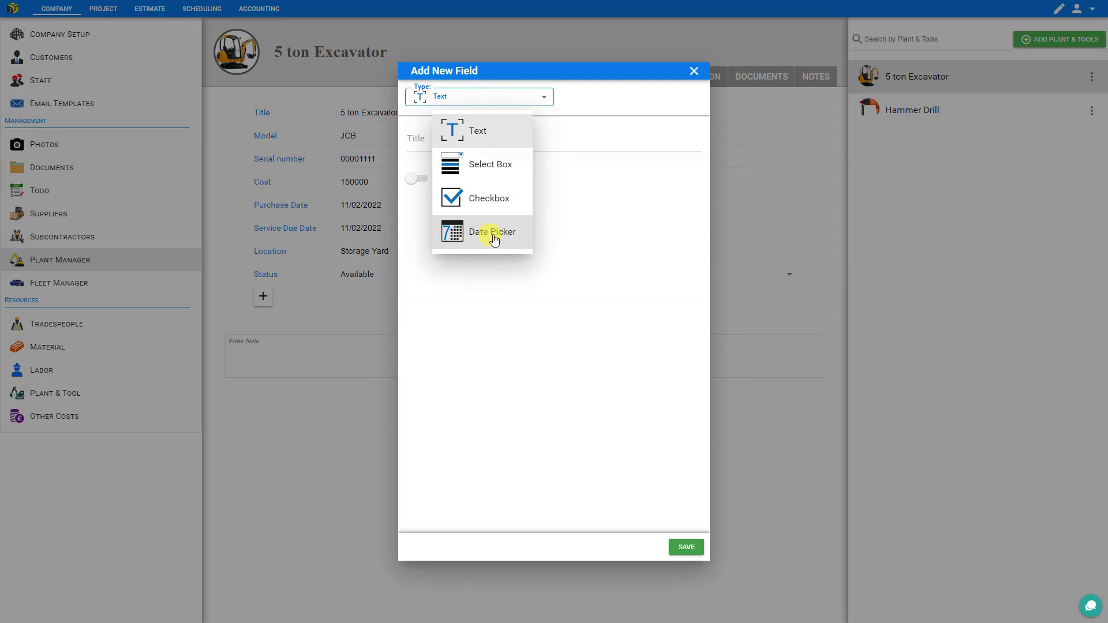
{"action": "left_click", "coordinate": [481, 133]}
{"action": "left_click", "coordinate": [457, 134]}
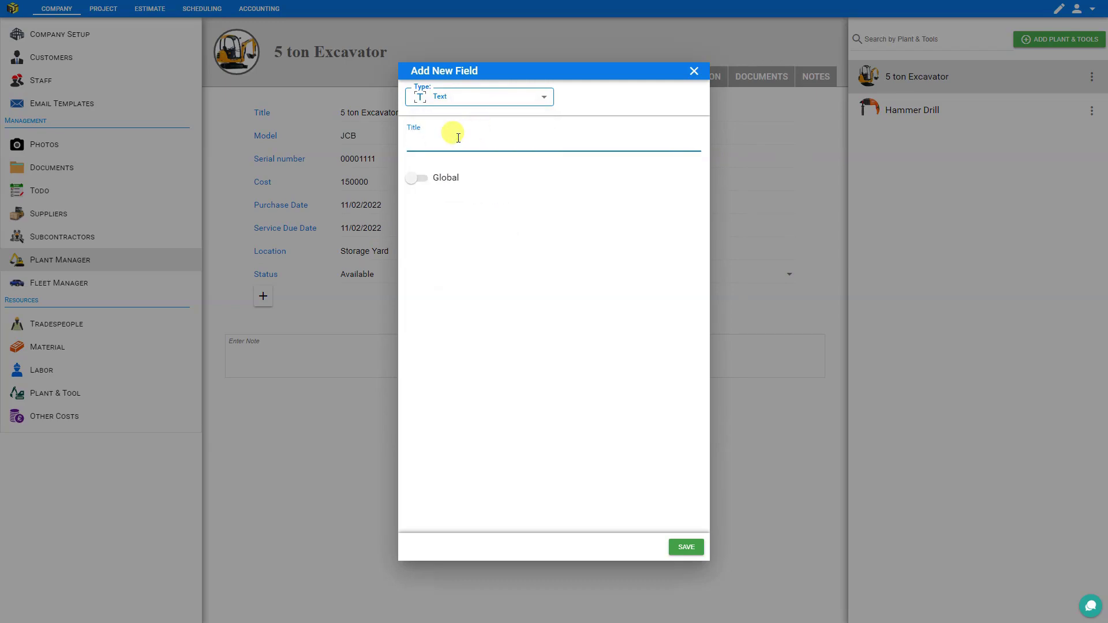
{"action": "type", "text": "Anti-Theft Engraving #"}
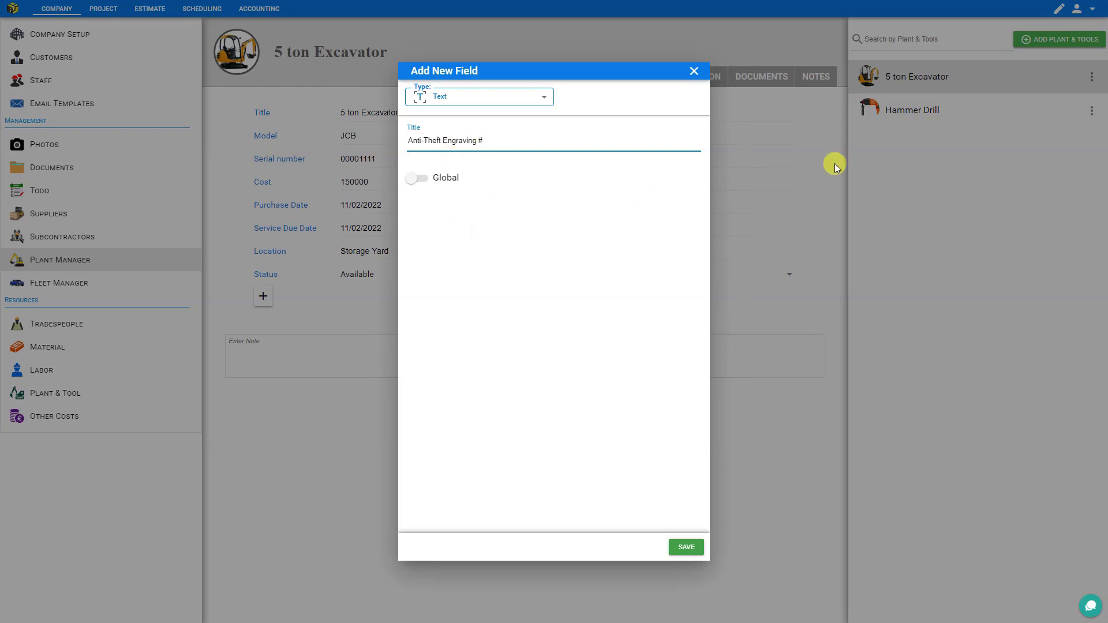
{"action": "left_click", "coordinate": [418, 182]}
{"action": "left_click", "coordinate": [685, 548]}
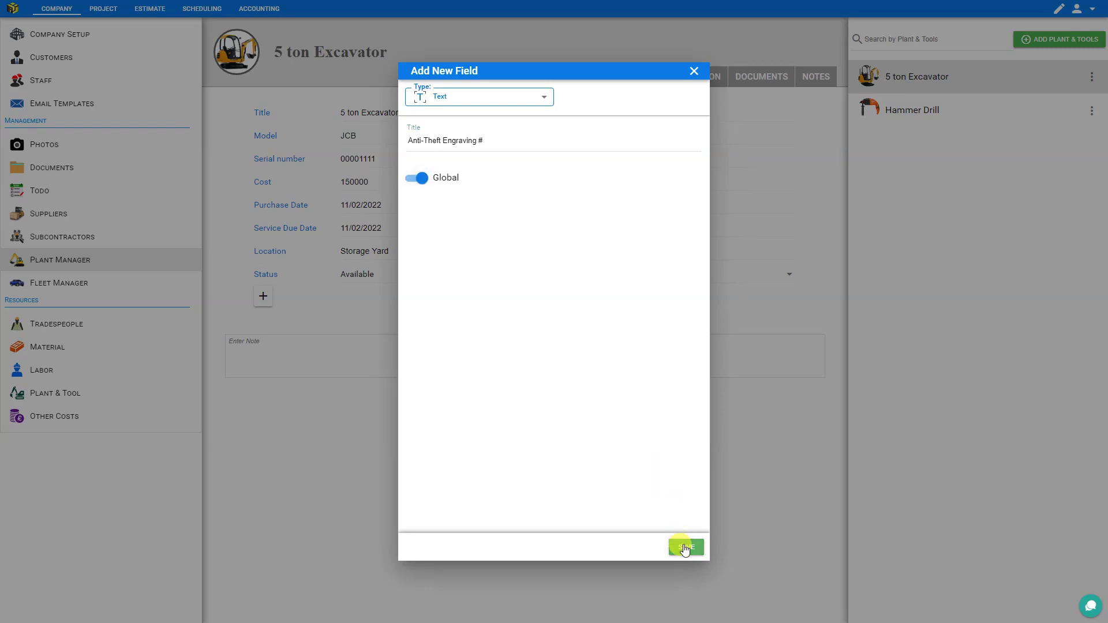
Step: Enter kjhkjh12321 as the 5 ton Excavator's anti-theft engraving number
{"action": "left_click", "coordinate": [394, 297]}
{"action": "type", "text": "kjhkjh12321"}
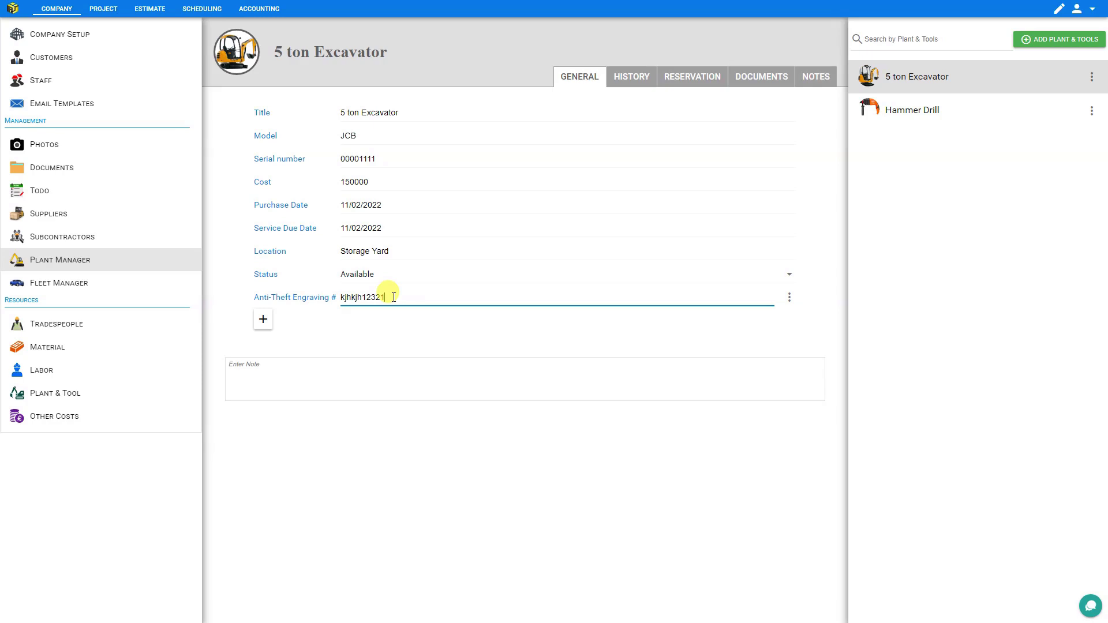
{"action": "left_click", "coordinate": [299, 379]}
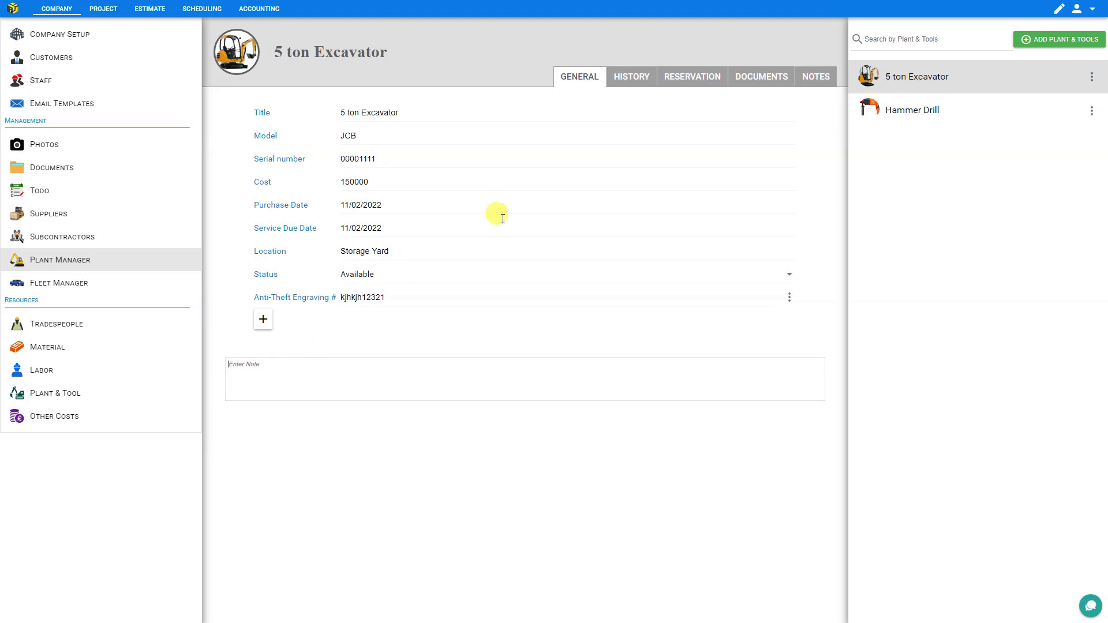
Step: Start a history entry for the 5 ton Excavator titled "Grease Job" and dated 14/12/2022
{"action": "left_click", "coordinate": [634, 81]}
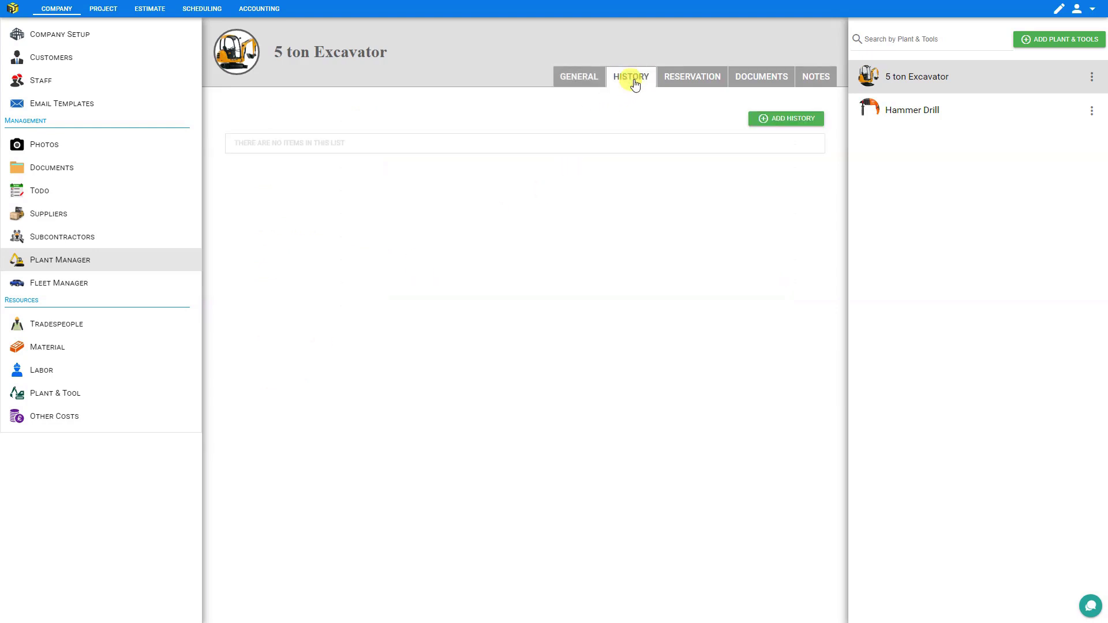
{"action": "left_click", "coordinate": [790, 120]}
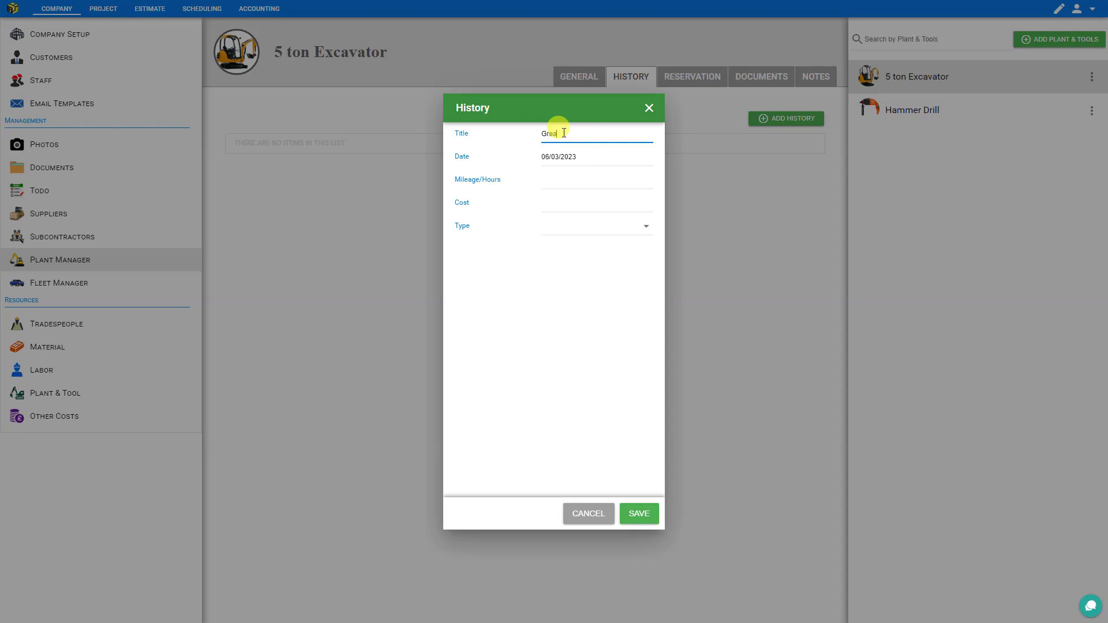
{"action": "type", "text": "Grease Job"}
{"action": "left_click", "coordinate": [559, 156]}
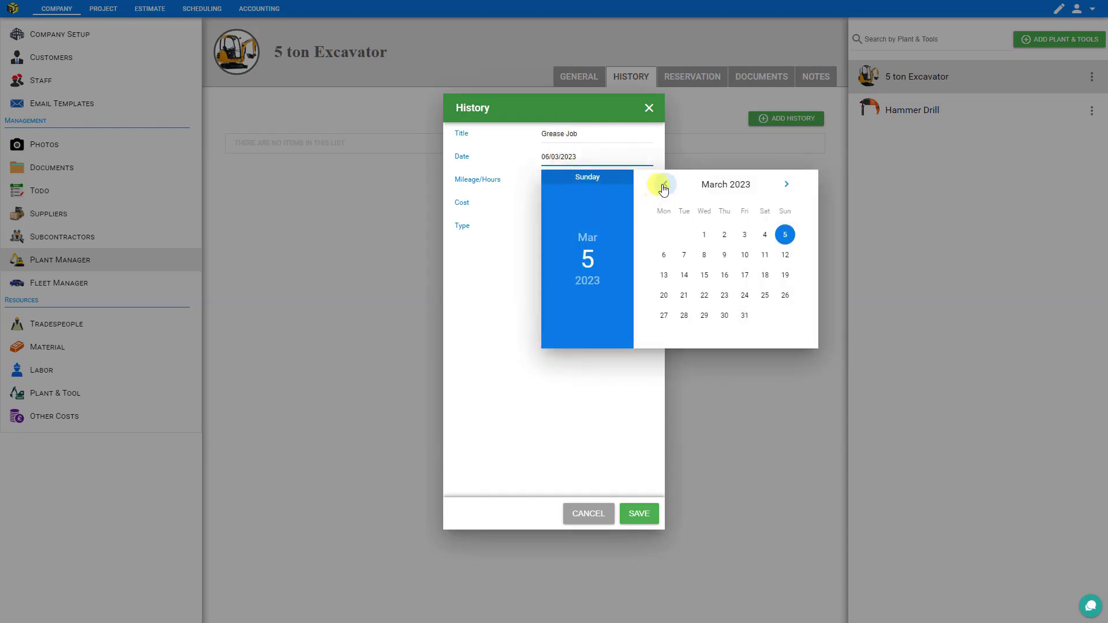
{"action": "left_click", "coordinate": [664, 186]}
{"action": "left_click", "coordinate": [664, 186]}
{"action": "left_click", "coordinate": [663, 186]}
{"action": "left_click", "coordinate": [705, 275]}
Step: Set the history entry's mileage/hours to 75, cost to 500 and type to Maintenance, and save it
{"action": "left_click", "coordinate": [558, 180]}
{"action": "left_click", "coordinate": [559, 179]}
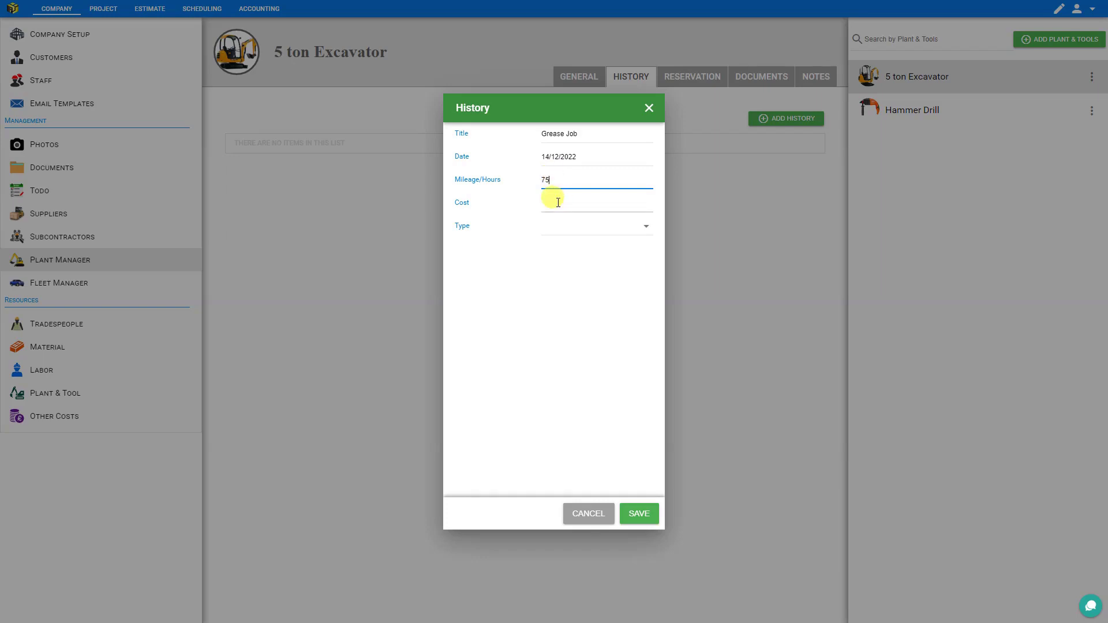
{"action": "left_click", "coordinate": [558, 202]}
{"action": "left_click", "coordinate": [555, 231]}
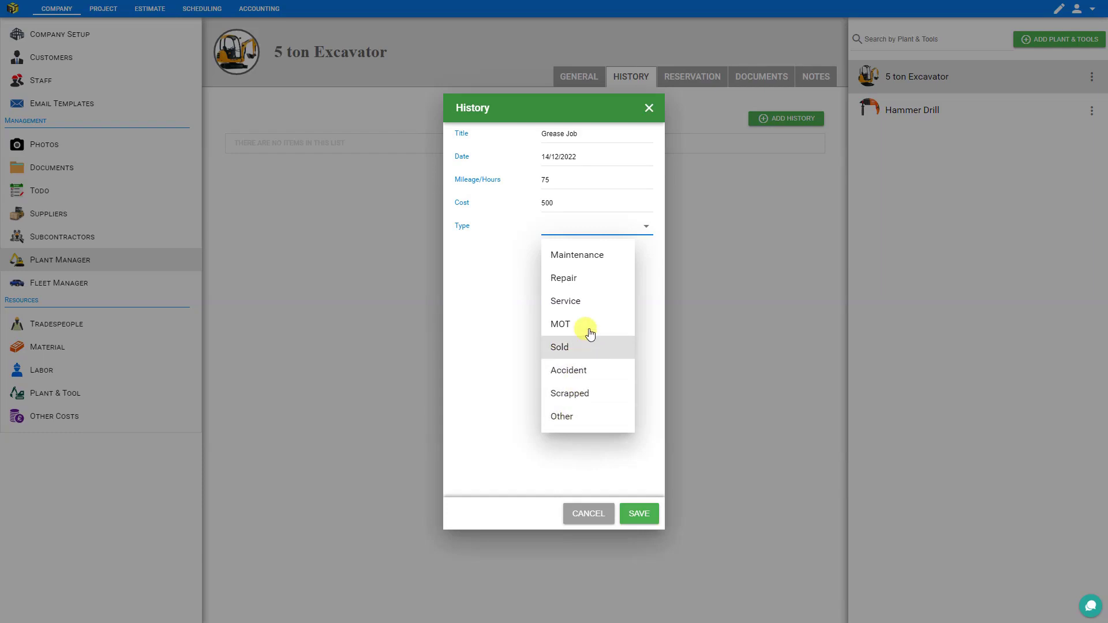
{"action": "left_click", "coordinate": [590, 254]}
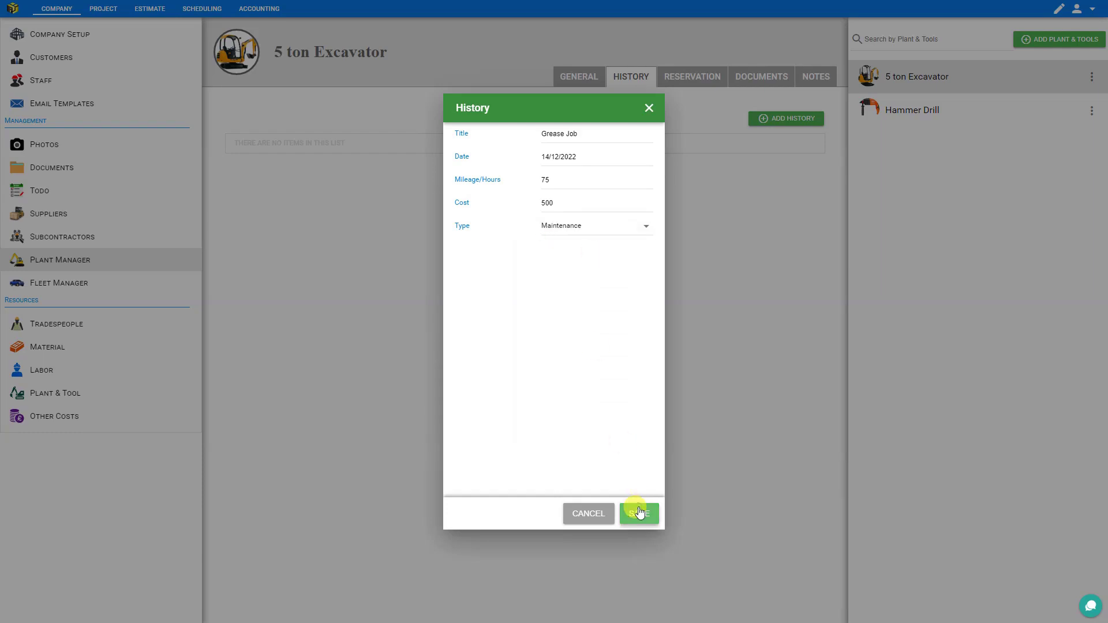
{"action": "left_click", "coordinate": [640, 513]}
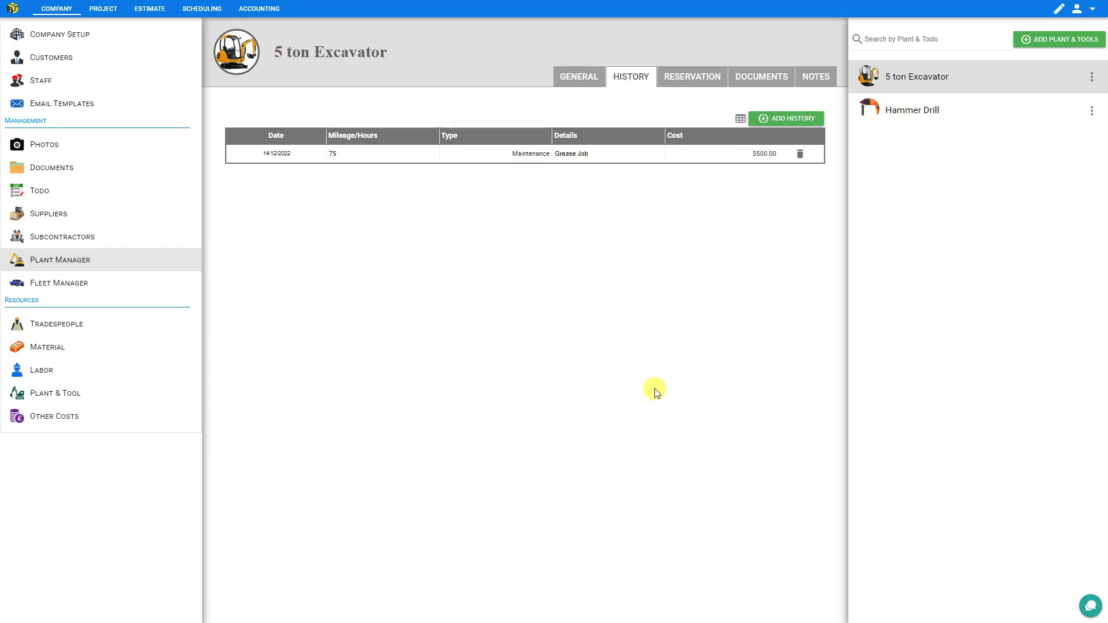
Step: Start a reservation for the 5 ton Excavator running from 18/04/2023 to 22/04/2023
{"action": "left_click", "coordinate": [698, 77]}
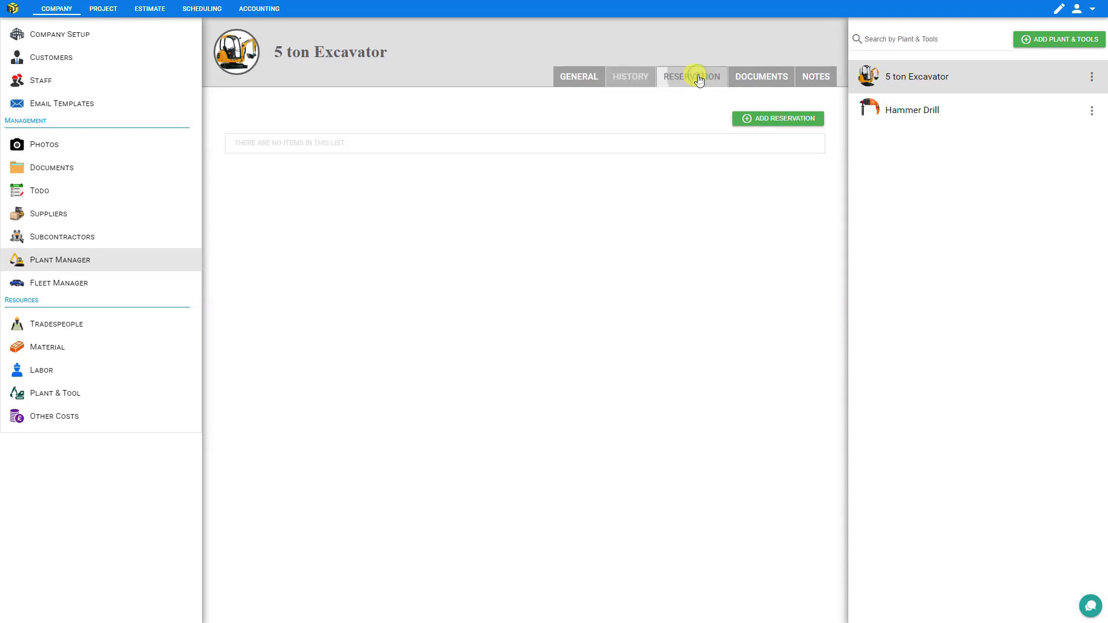
{"action": "left_click", "coordinate": [778, 122]}
{"action": "left_click", "coordinate": [569, 136]}
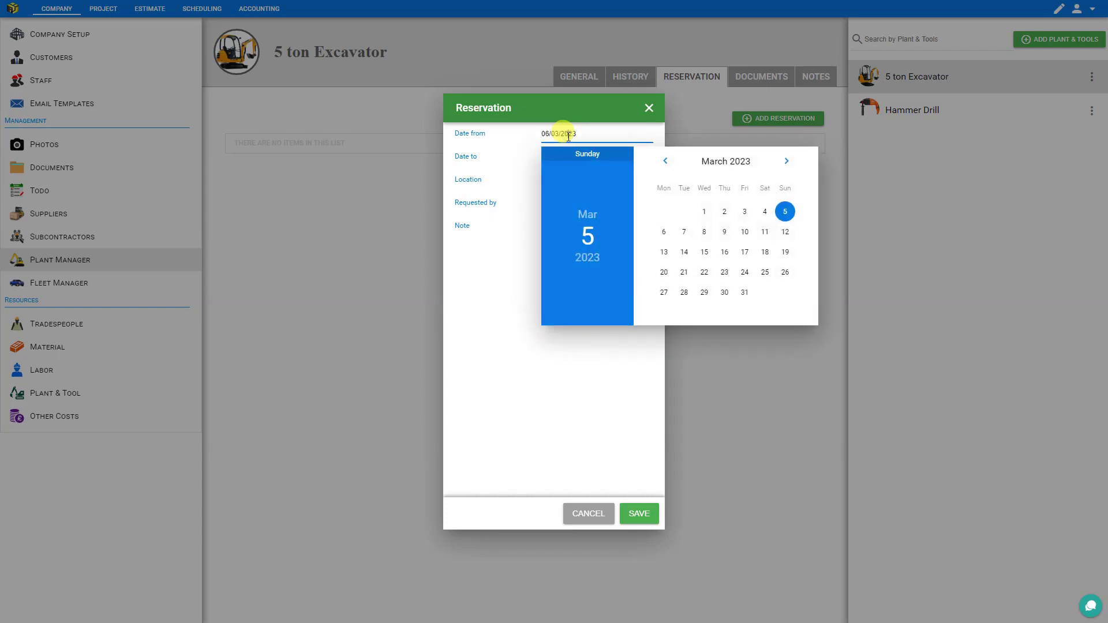
{"action": "left_click", "coordinate": [787, 162]}
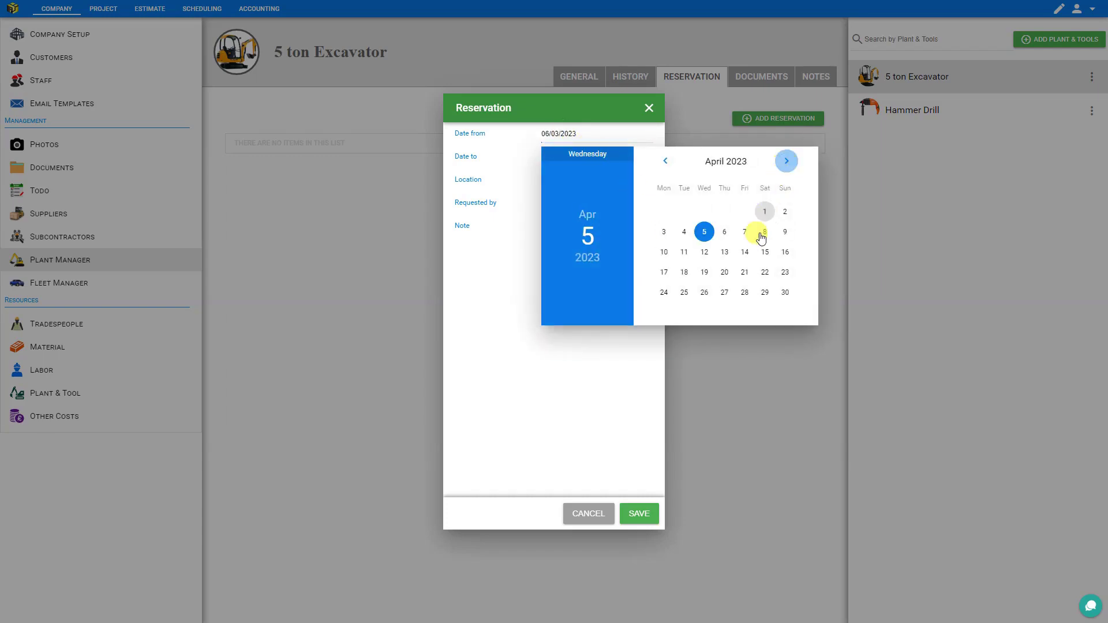
{"action": "left_click", "coordinate": [685, 273]}
{"action": "left_click", "coordinate": [603, 158]}
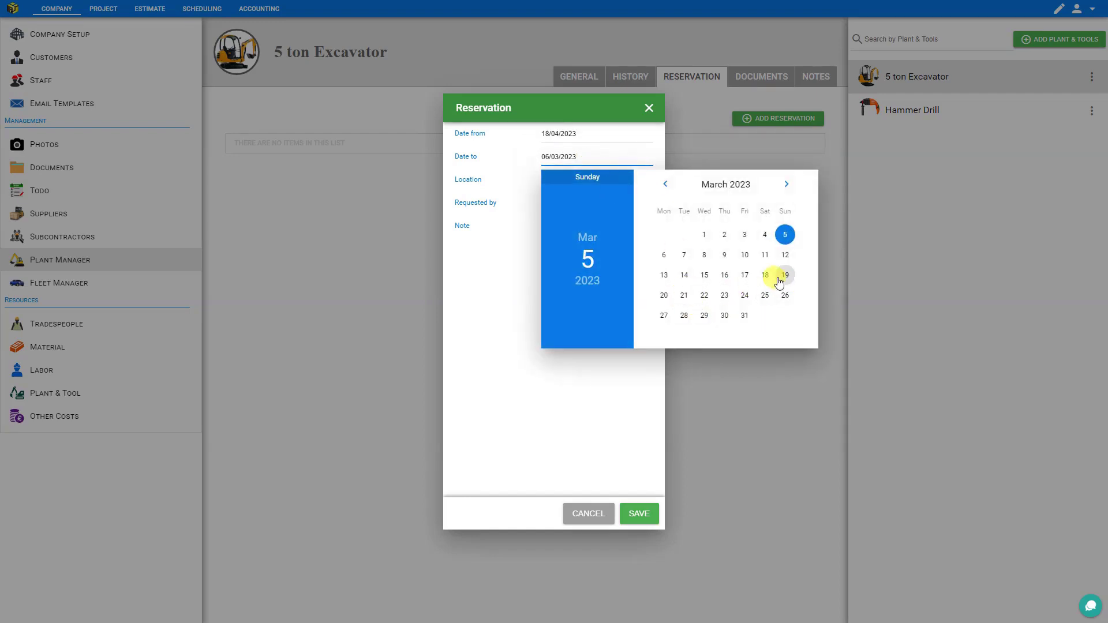
{"action": "left_click", "coordinate": [785, 185]}
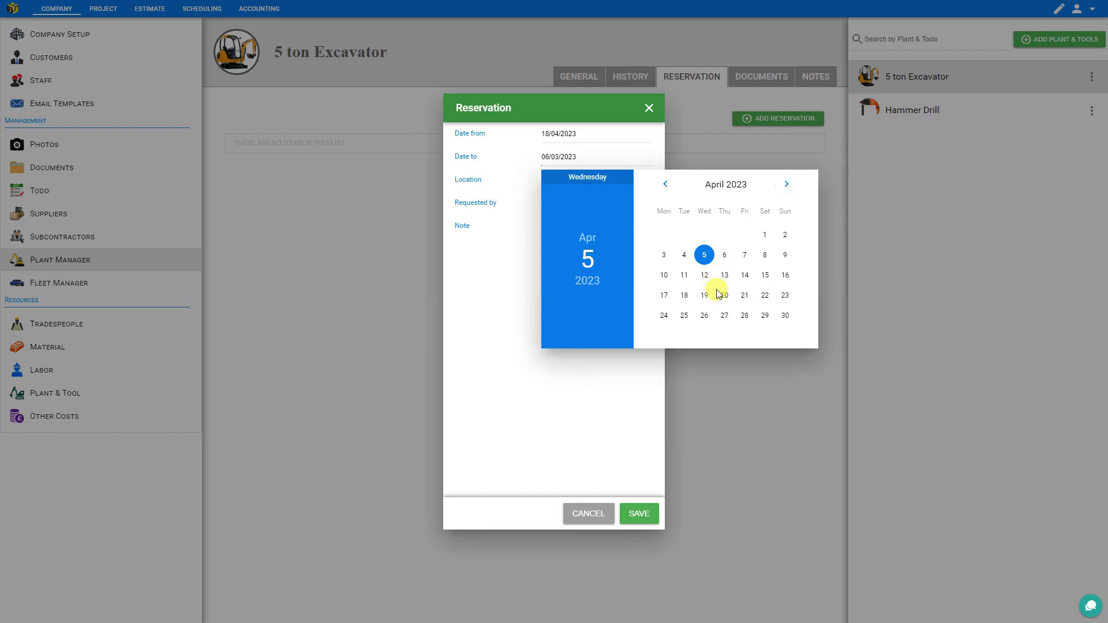
{"action": "left_click", "coordinate": [765, 295]}
Step: Set the reservation's location to Downtown and choose the first listed staff member as the requester
{"action": "left_click", "coordinate": [554, 177]}
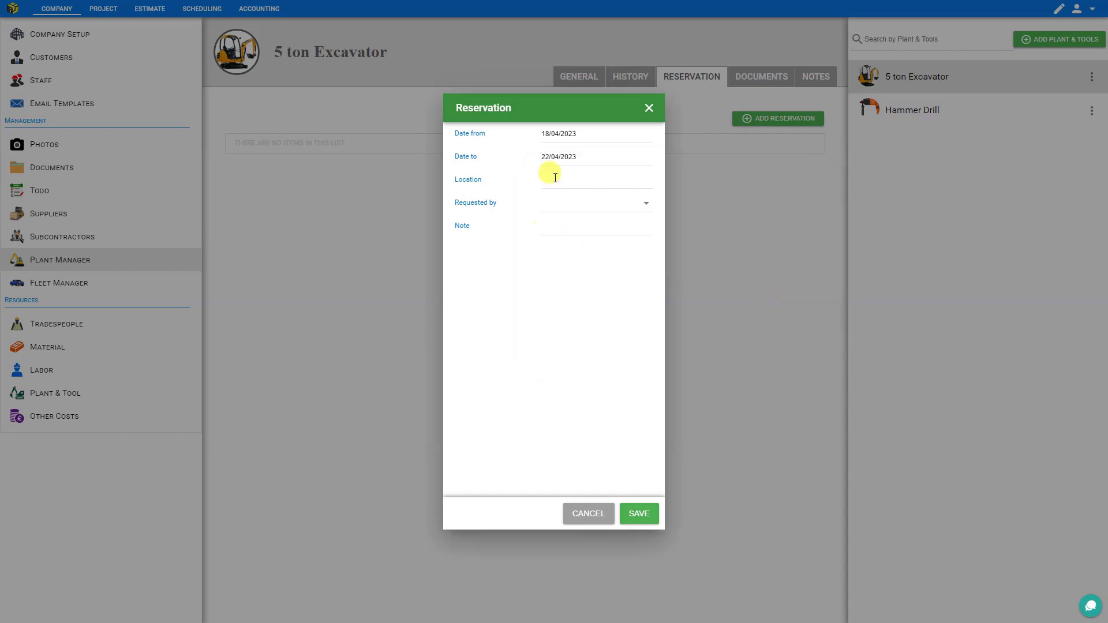
{"action": "type", "text": "Downtown"}
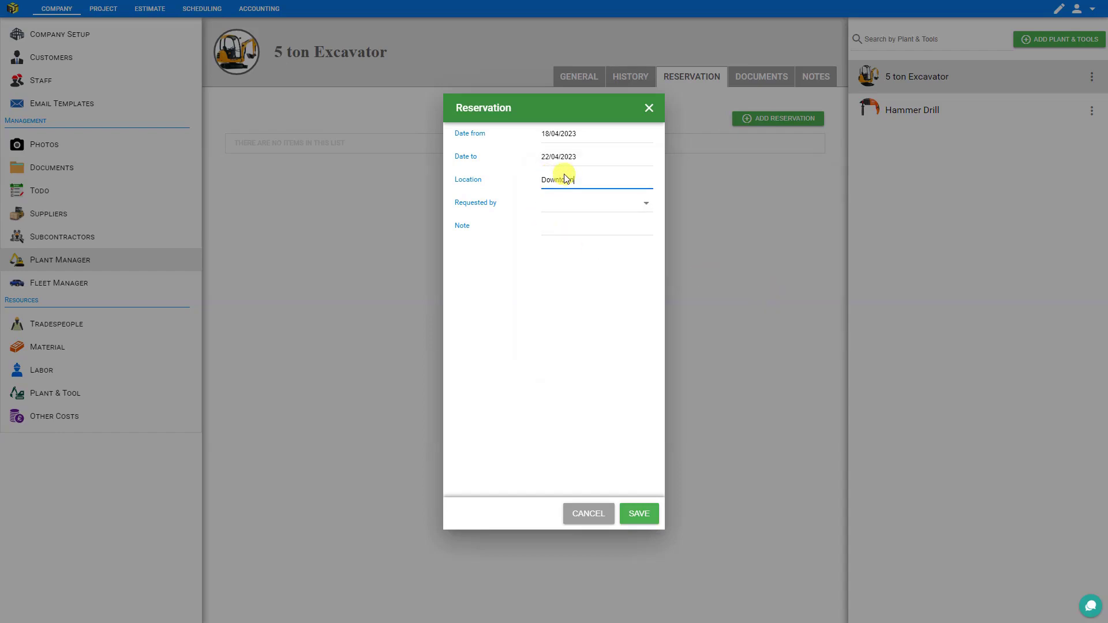
{"action": "left_click", "coordinate": [589, 207]}
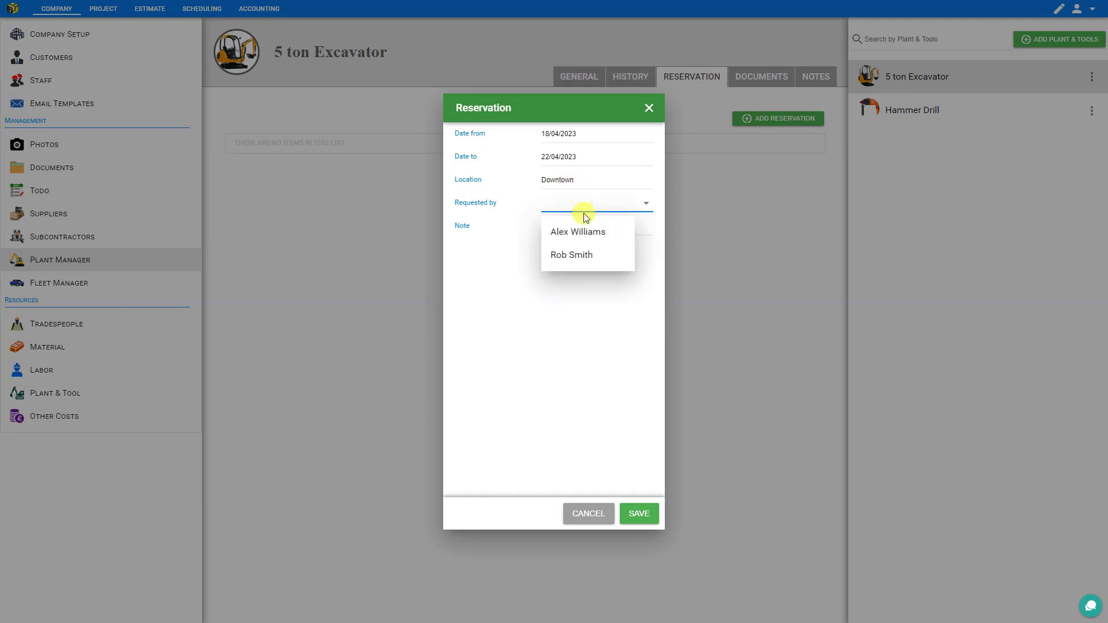
{"action": "left_click", "coordinate": [577, 229]}
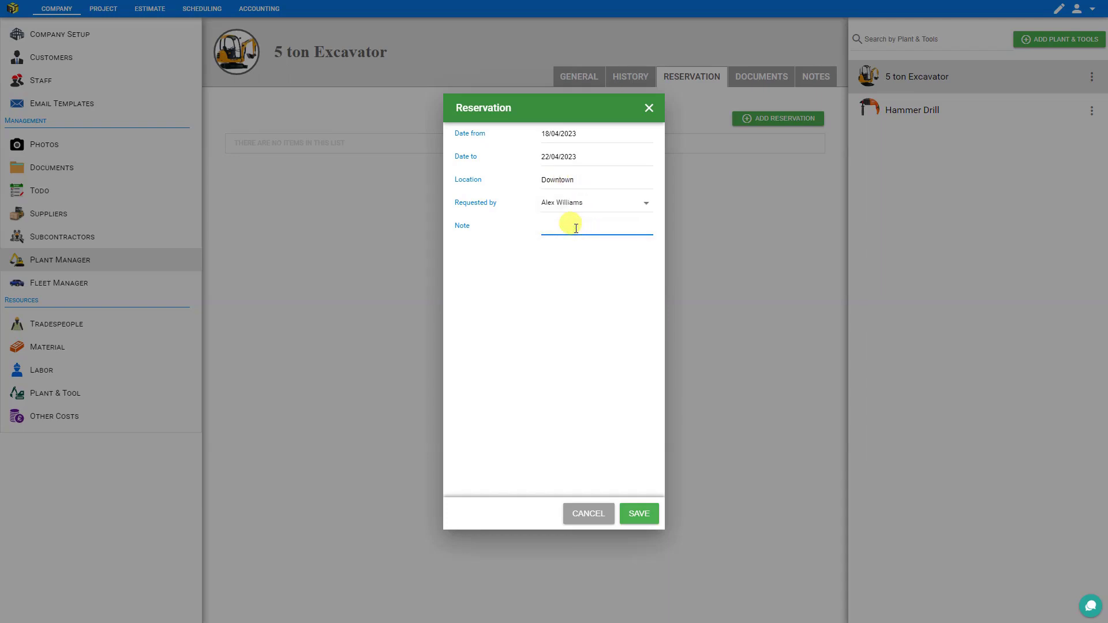
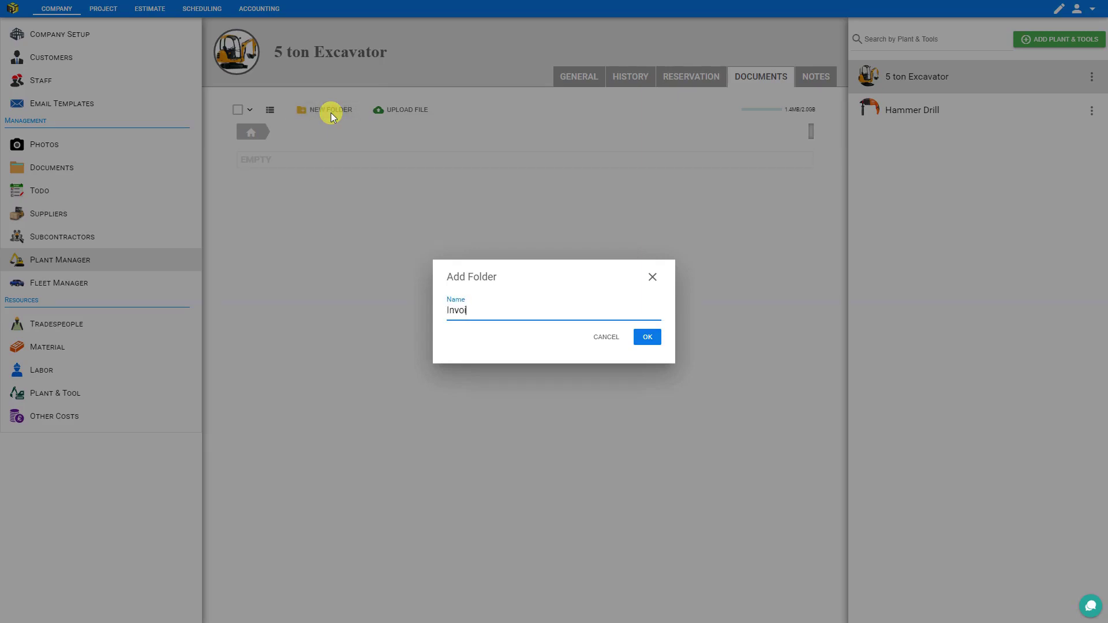
Step: Create an Invoices folder in the excavator's documents and upload the invoice PDF with the # removed from its file name
{"action": "key", "text": "Return"}
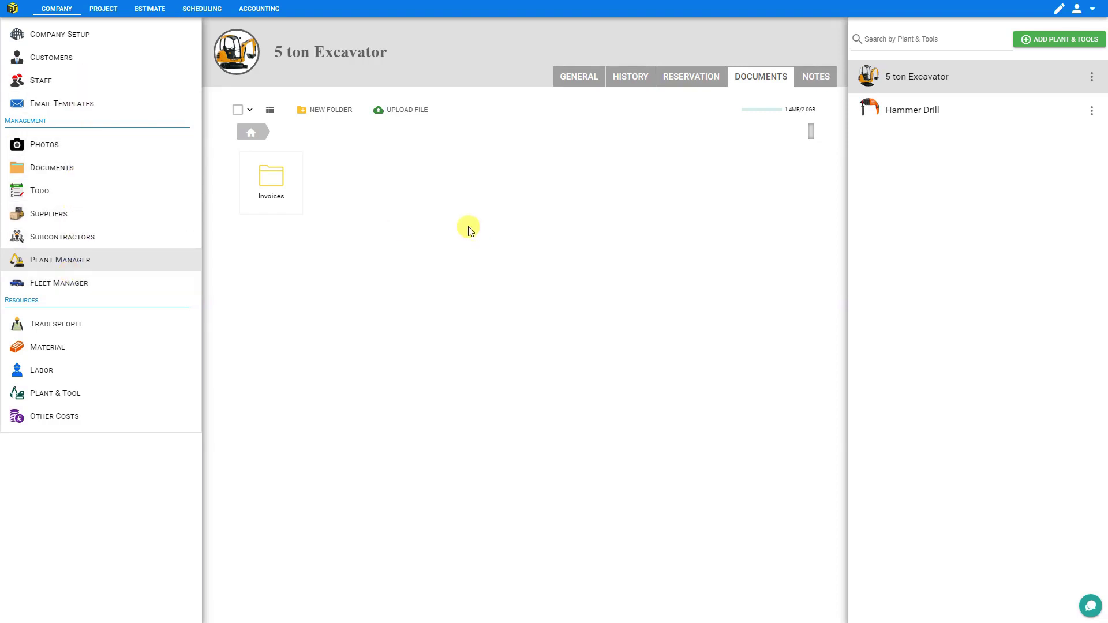
{"action": "left_click", "coordinate": [415, 111]}
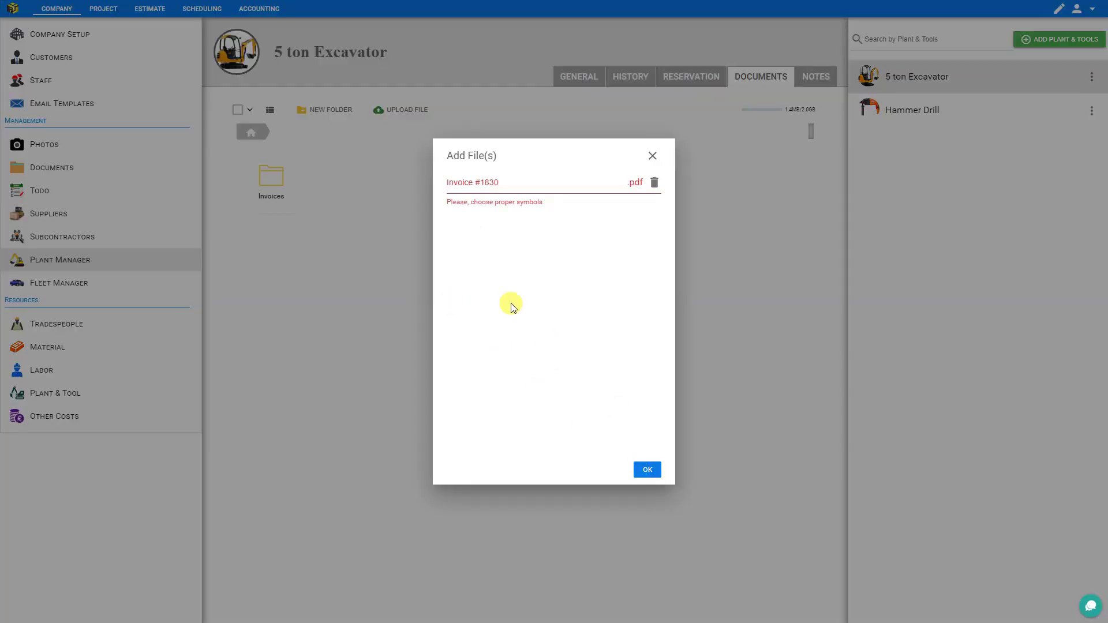
{"action": "triple_click", "coordinate": [480, 184]}
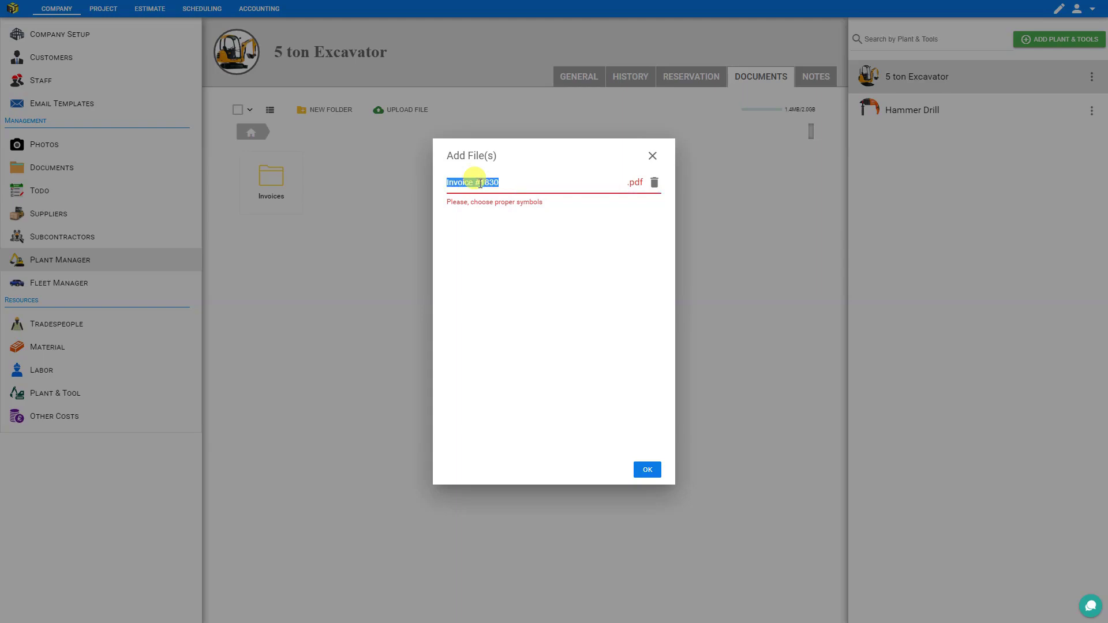
{"action": "left_click", "coordinate": [480, 183]}
{"action": "key", "text": "BackSpace"}
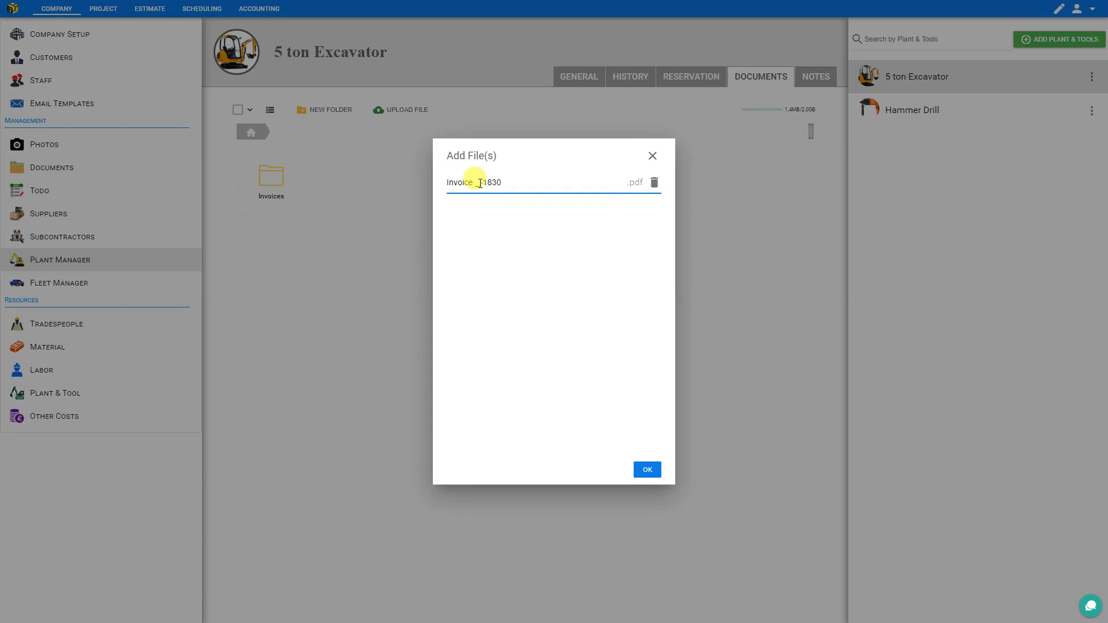
{"action": "type", "text": "_()@"}
{"action": "key", "text": "BackSpace"}
{"action": "type", "text": "@"}
{"action": "key", "text": "BackSpace"}
{"action": "type", "text": "#"}
{"action": "key", "text": "BackSpace"}
{"action": "key", "text": "Return"}
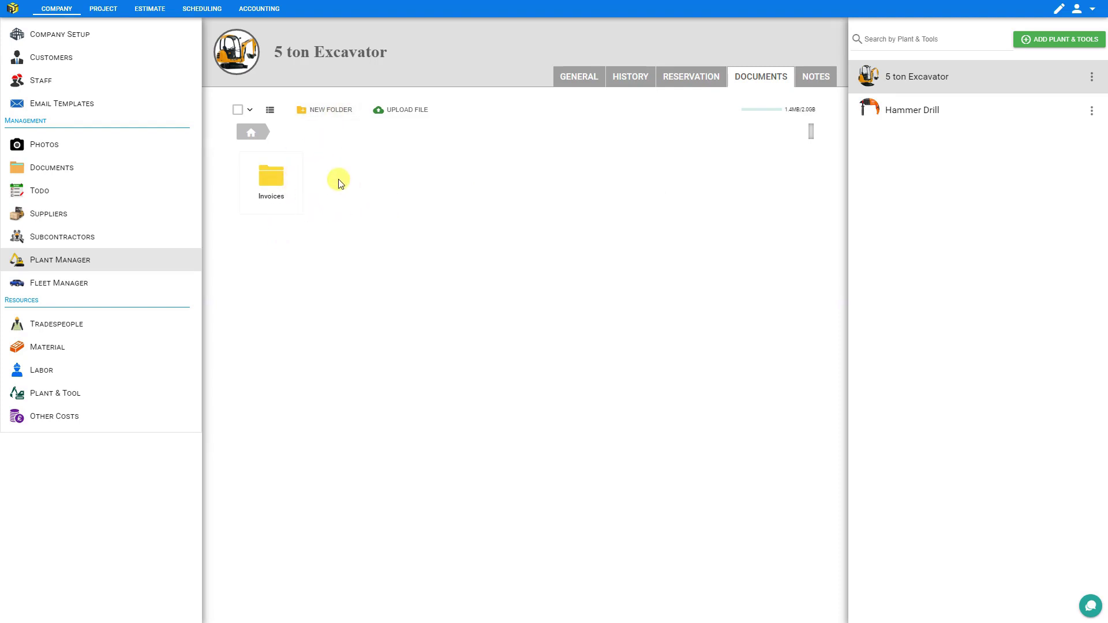
Step: Add a folder to the excavator's documents and correct its name to Manuals
{"action": "left_click", "coordinate": [321, 110]}
{"action": "type", "text": "Mnauals"}
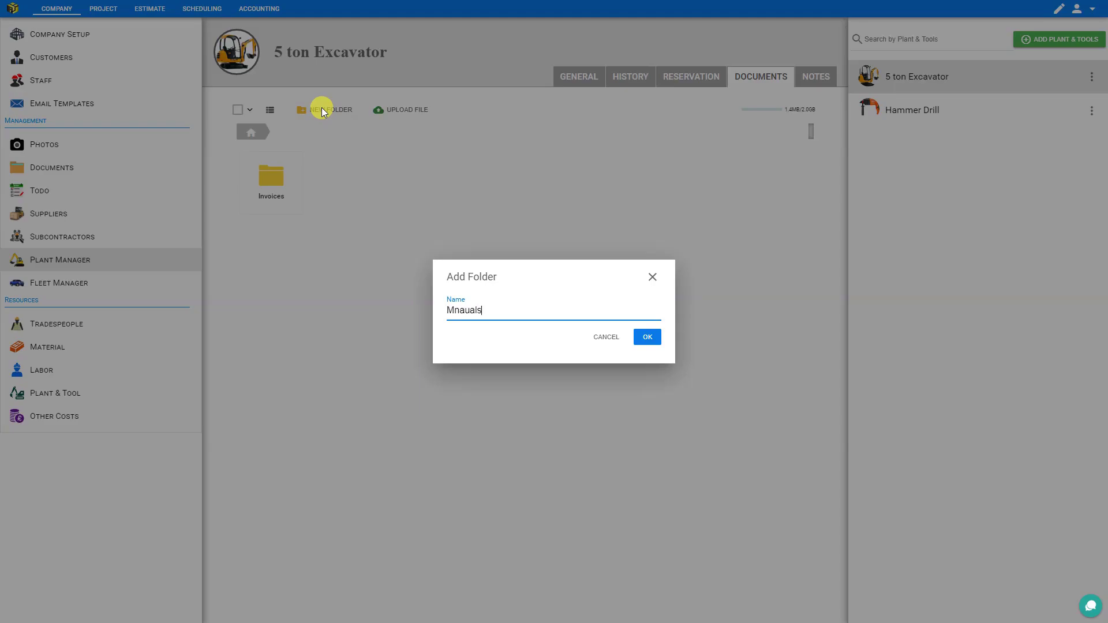
{"action": "key", "text": "Return"}
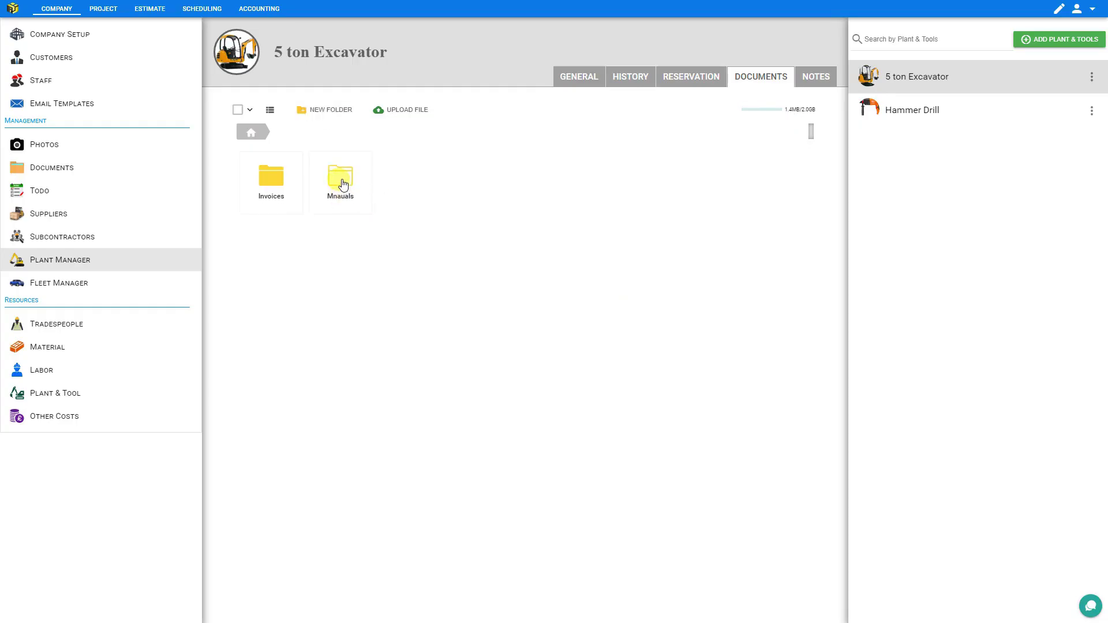
{"action": "right_click", "coordinate": [343, 184]}
{"action": "left_click", "coordinate": [374, 188]}
{"action": "key", "text": "ctrl+a"}
{"action": "type", "text": "Manuals"}
{"action": "key", "text": "Return"}
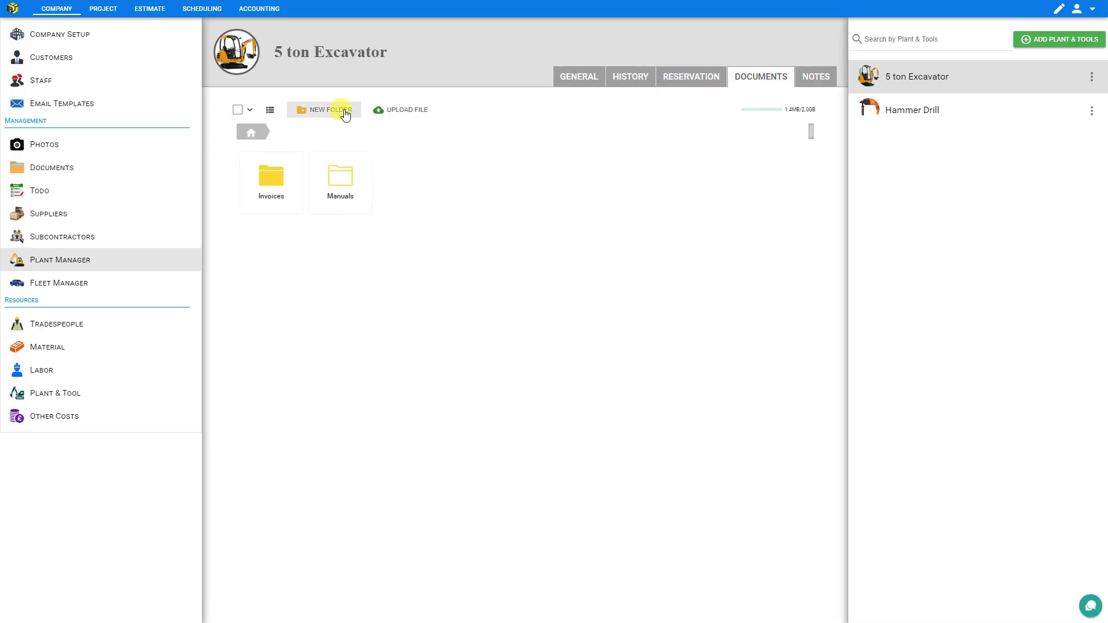
Step: Add an Insurance folder to the excavator's documents
{"action": "left_click", "coordinate": [345, 114]}
{"action": "type", "text": "Insurance"}
{"action": "key", "text": "Return"}
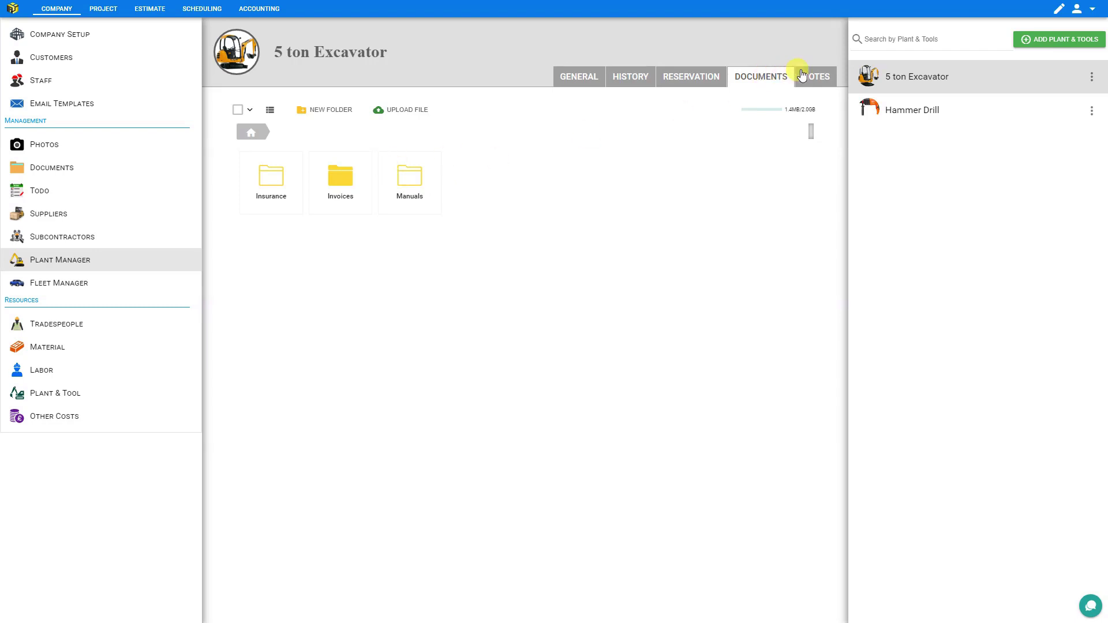
Step: Add two blank notes to the excavator's notes list
{"action": "left_click", "coordinate": [825, 78]}
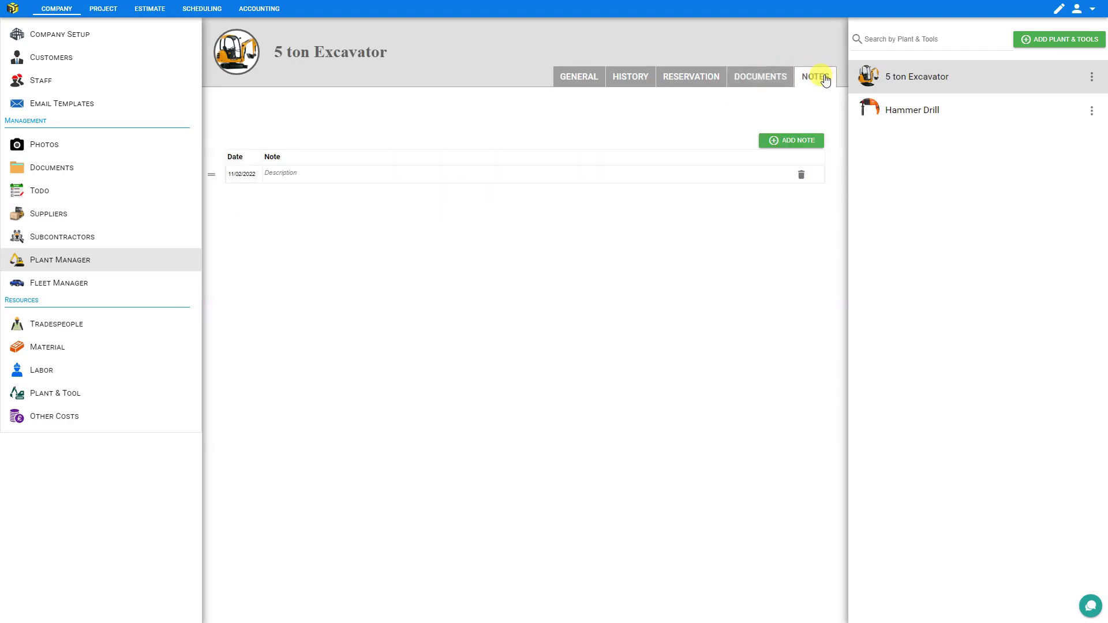
{"action": "left_click", "coordinate": [798, 142]}
{"action": "left_click", "coordinate": [796, 142]}
Step: Set the date of the excavator's second note to 04/11/2021
{"action": "left_click", "coordinate": [257, 193]}
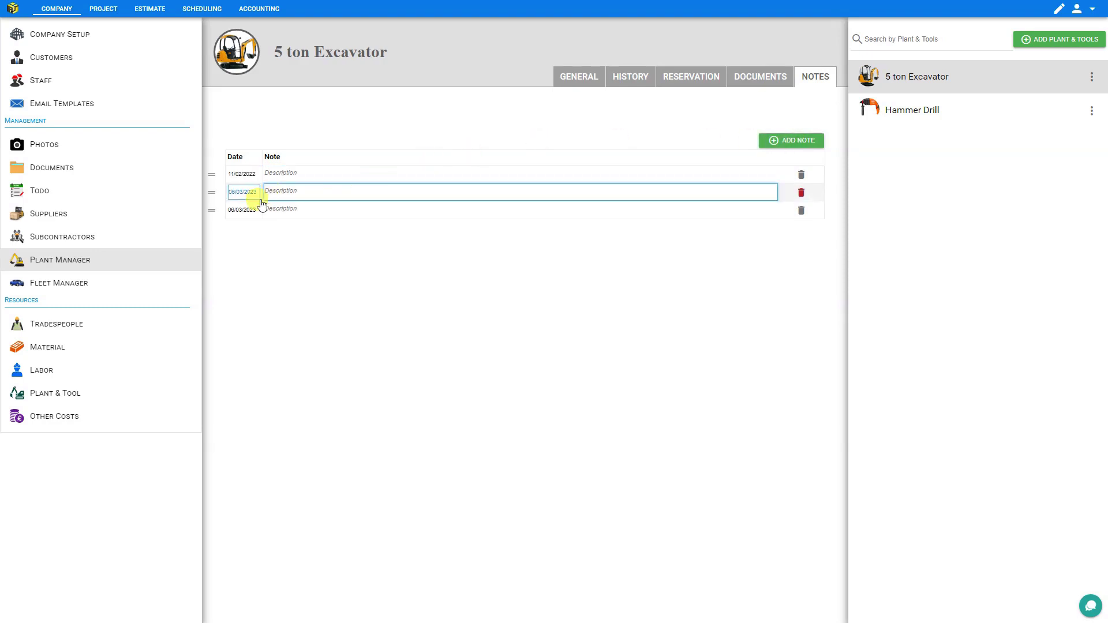
{"action": "left_click", "coordinate": [251, 193]}
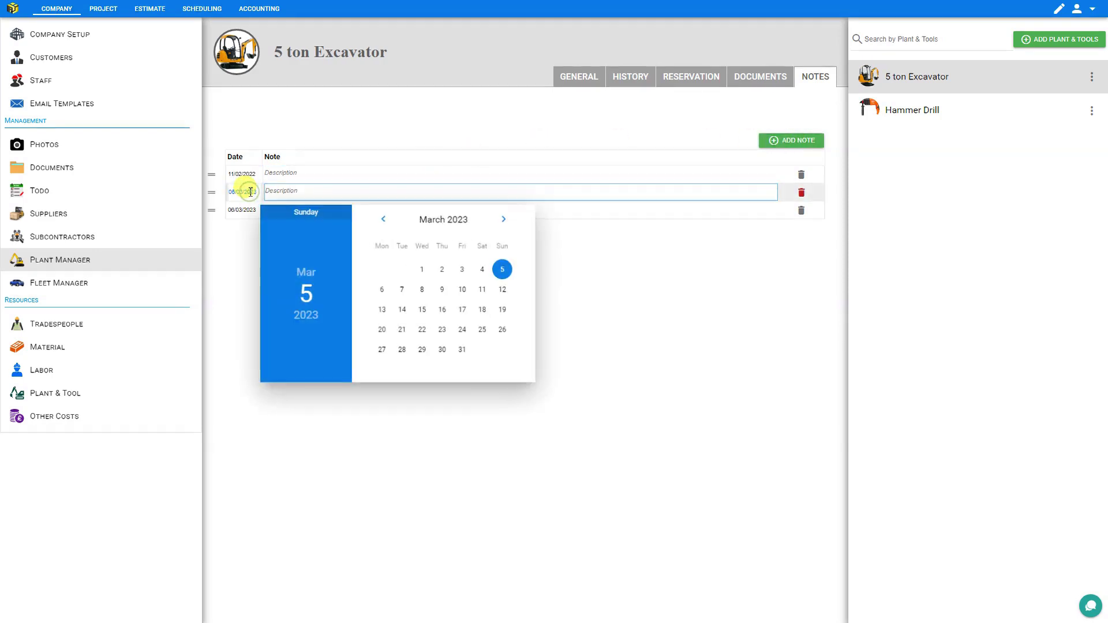
{"action": "left_click", "coordinate": [385, 220]}
{"action": "left_click", "coordinate": [384, 220]}
{"action": "left_click", "coordinate": [385, 220]}
{"action": "left_click", "coordinate": [386, 221]}
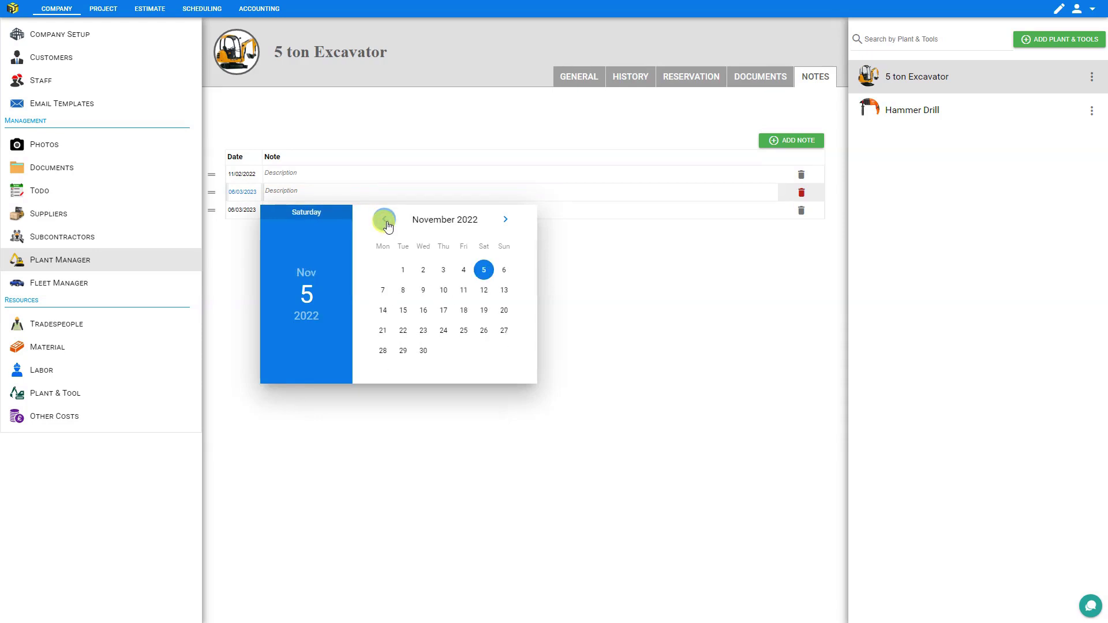
{"action": "left_click", "coordinate": [307, 316]}
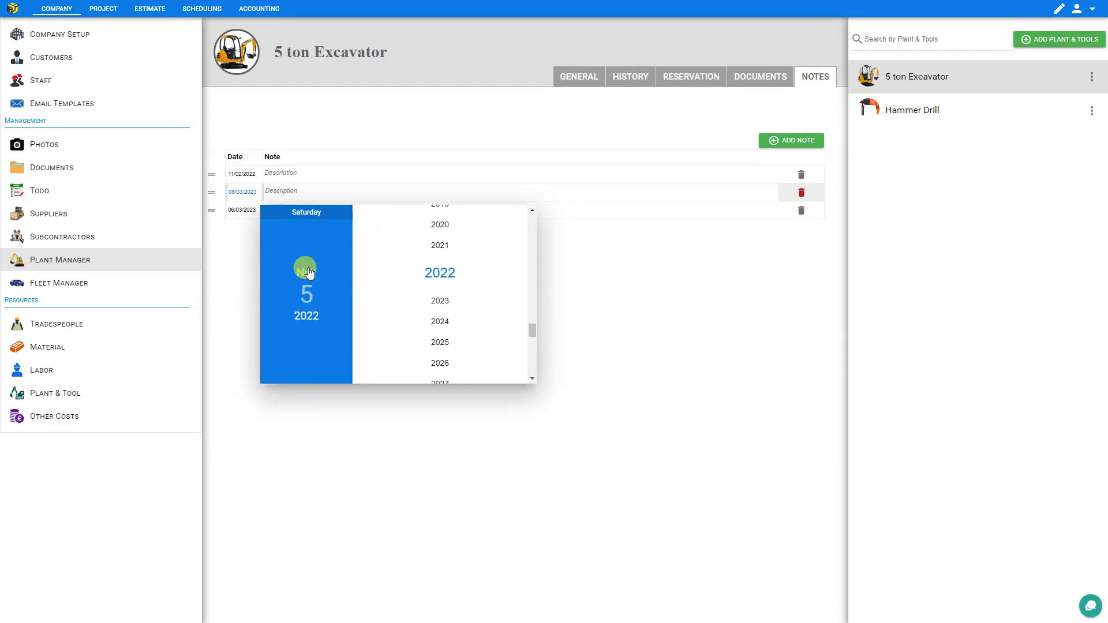
{"action": "left_click", "coordinate": [436, 245]}
{"action": "left_click", "coordinate": [444, 270]}
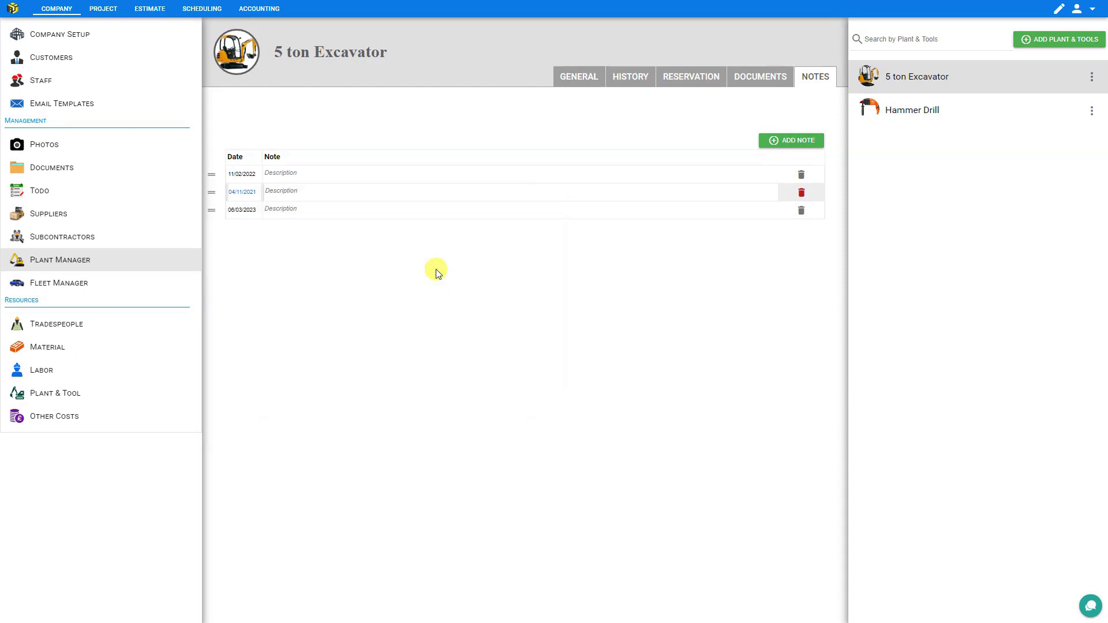
Step: Move the 04/11/2021 note to the start of the notes list and delete the last note, dated 06/03/2023
{"action": "left_click", "coordinate": [213, 192]}
{"action": "left_click_drag", "start_coordinate": [213, 192], "coordinate": [215, 174]}
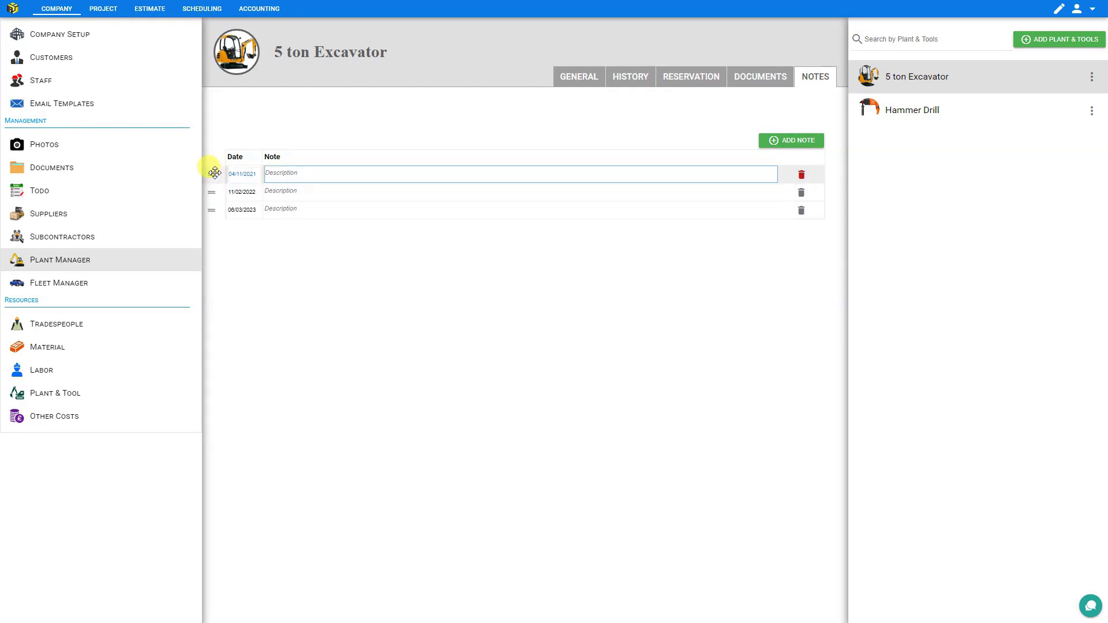
{"action": "left_click", "coordinate": [802, 211]}
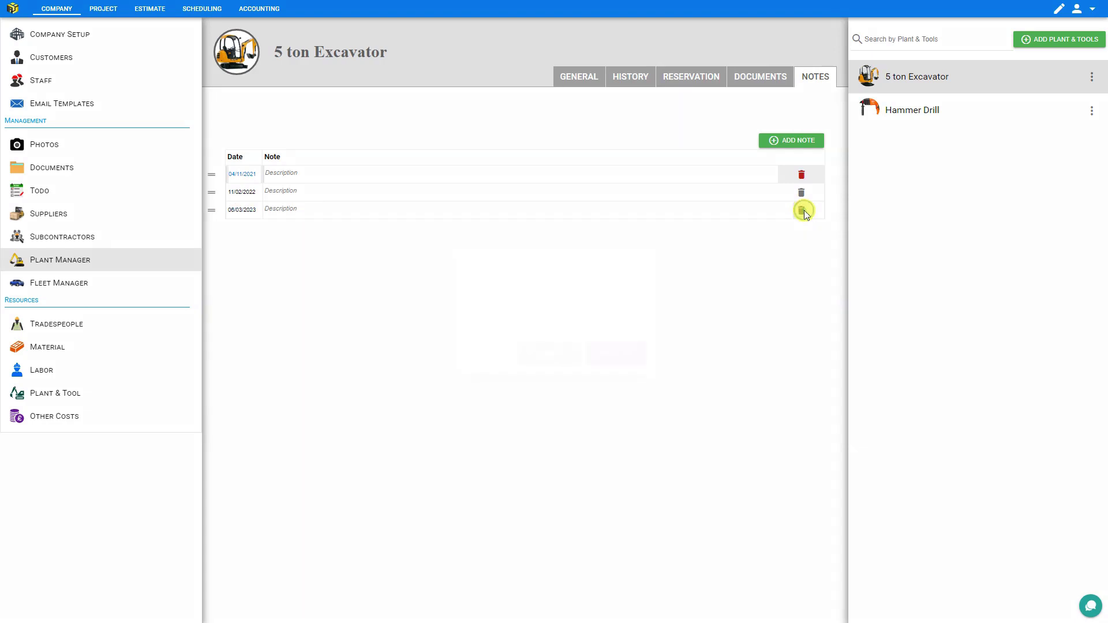
{"action": "left_click", "coordinate": [614, 349]}
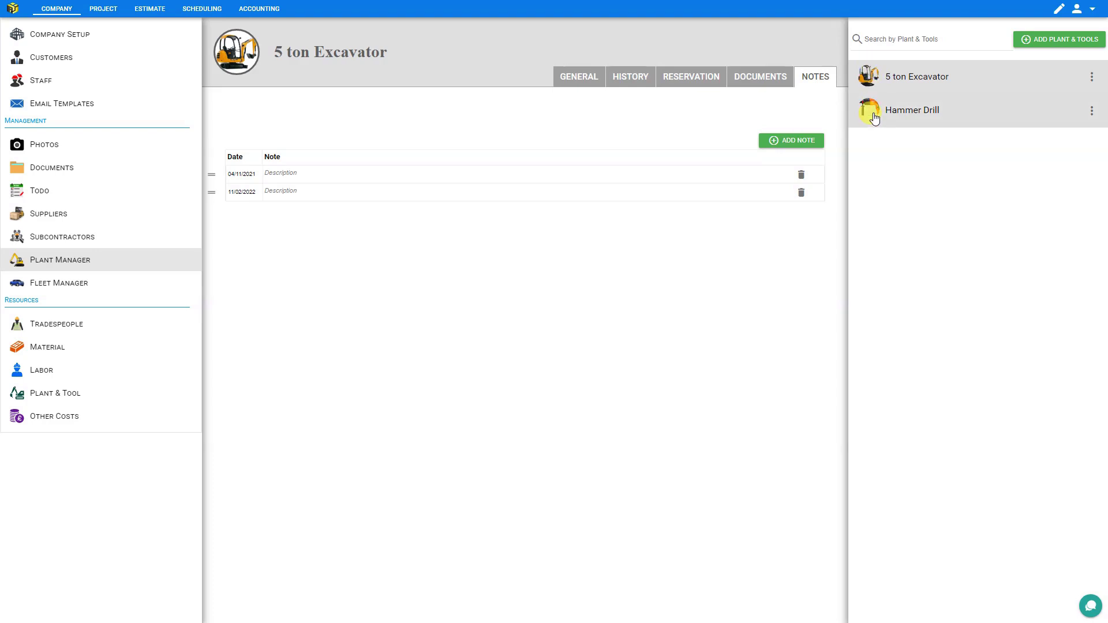
Step: Search the plant and tools list for "drill", and clear the search to restore the full list
{"action": "left_click", "coordinate": [894, 41]}
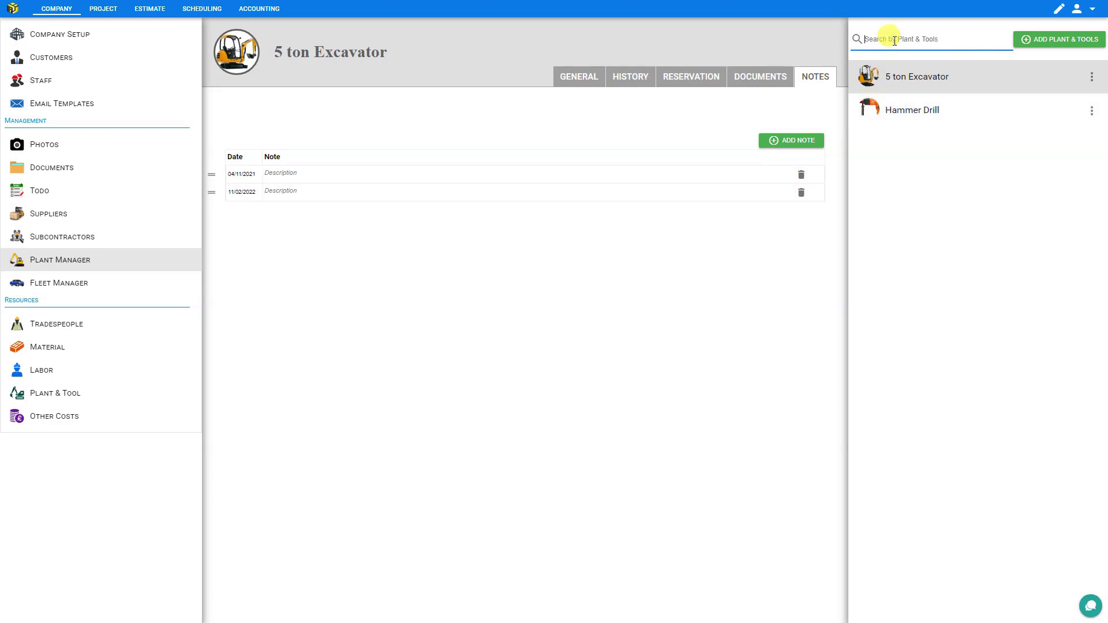
{"action": "type", "text": "drill"}
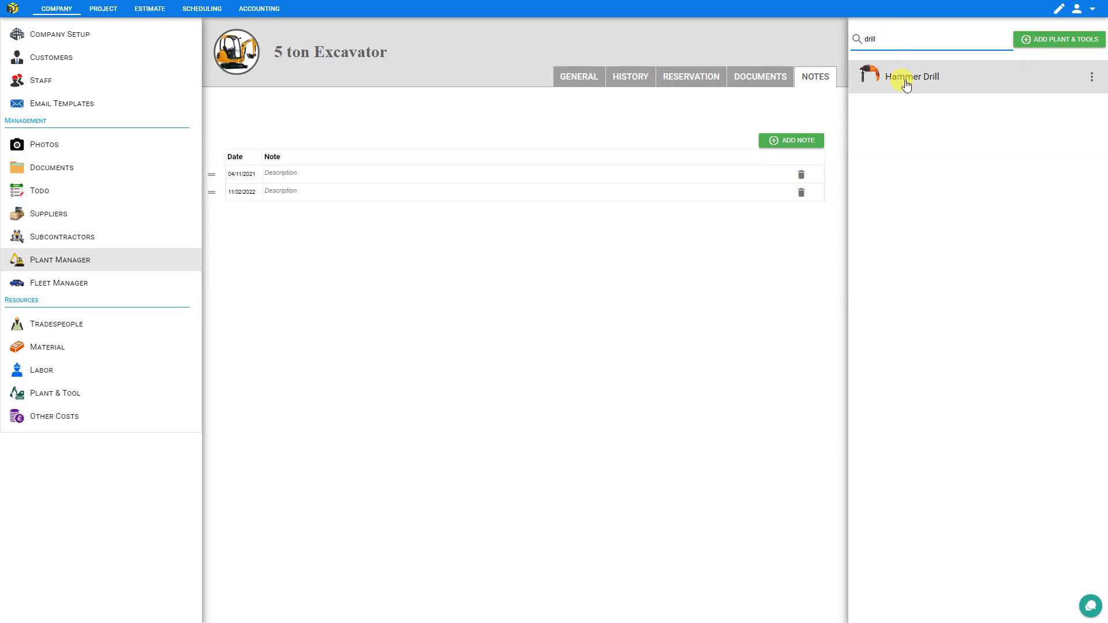
{"action": "double_click", "coordinate": [896, 37]}
{"action": "key", "text": "BackSpace"}
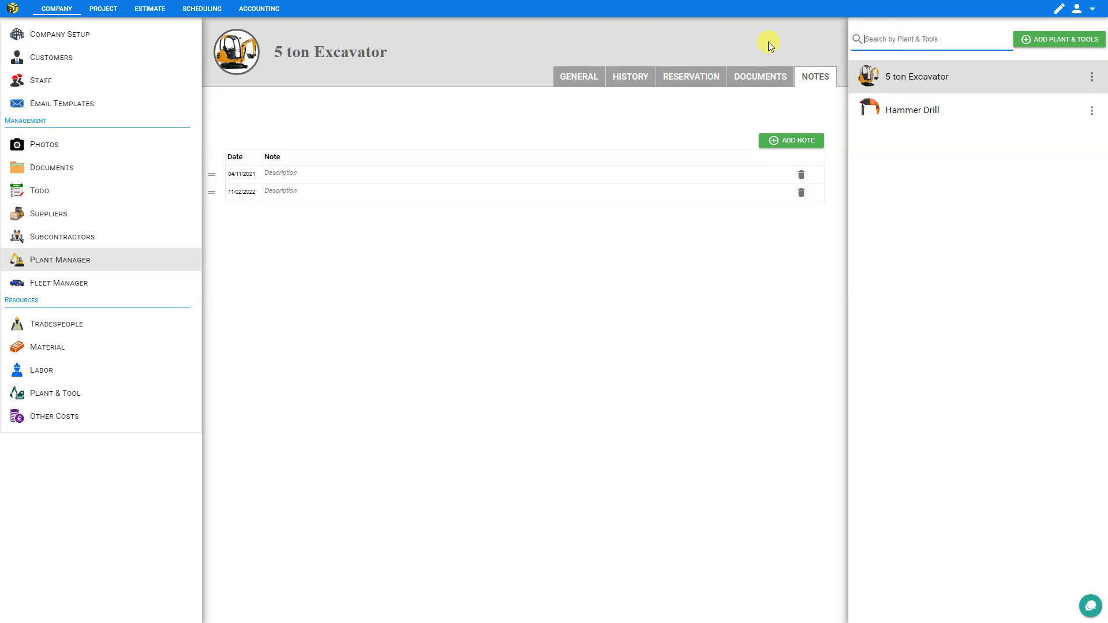
Step: Open the Hammer Drill record and view its available actions, dismissing them without deleting the tool
{"action": "left_click", "coordinate": [1091, 113]}
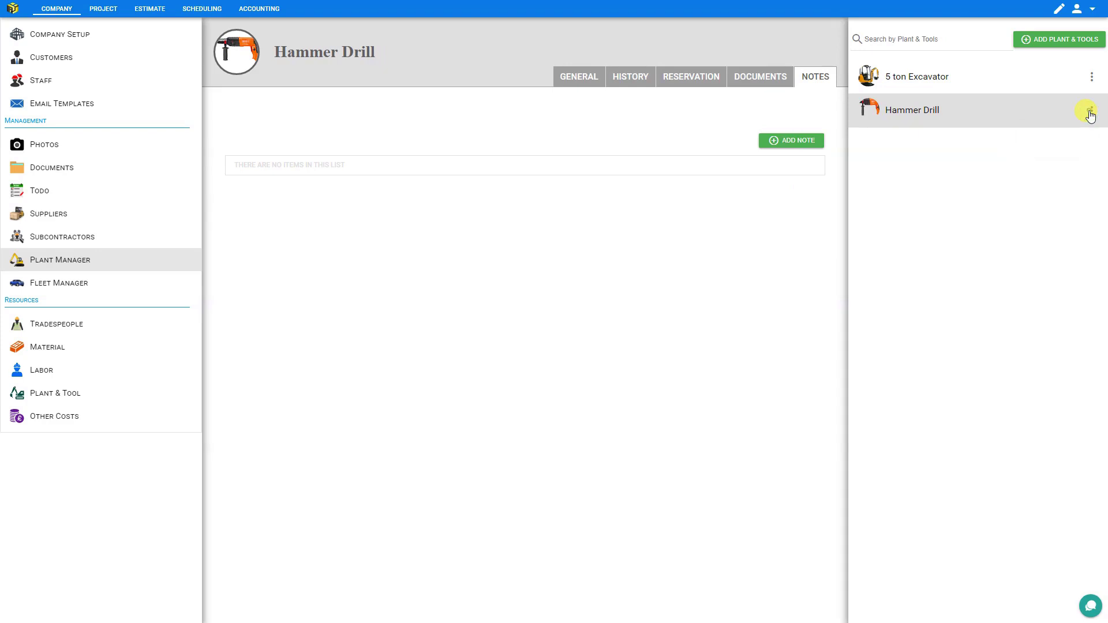
{"action": "left_click", "coordinate": [1090, 113]}
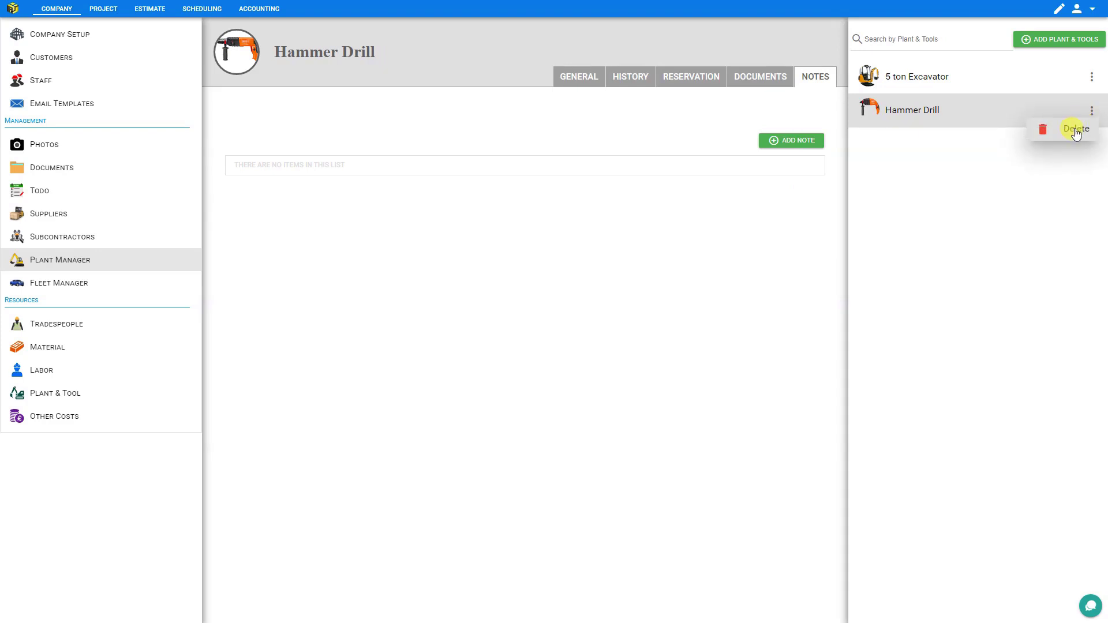
{"action": "left_click", "coordinate": [981, 181]}
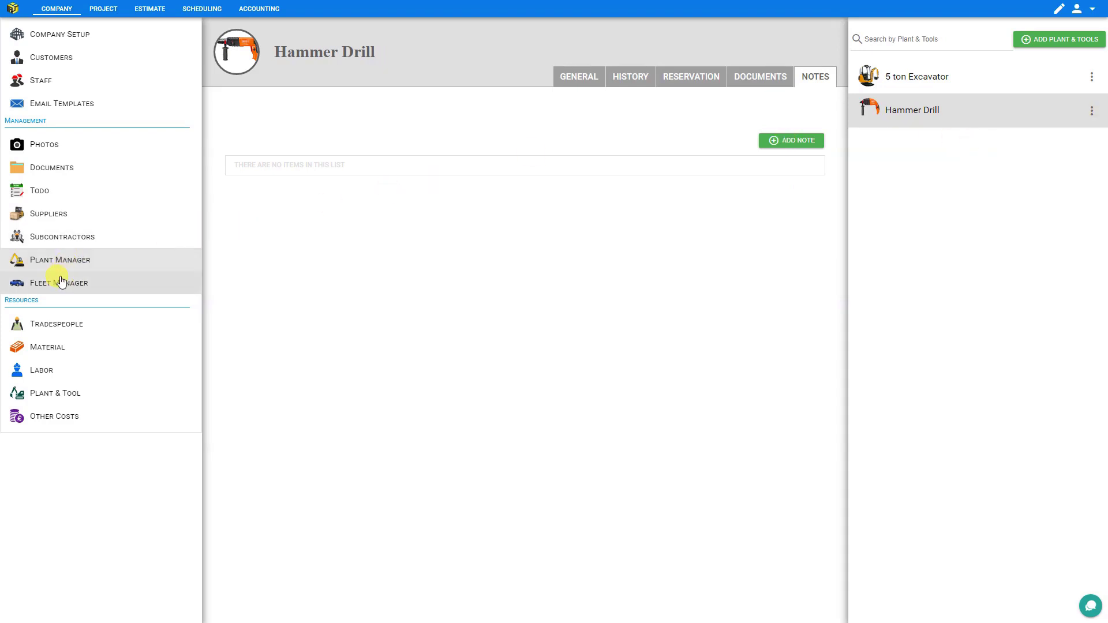